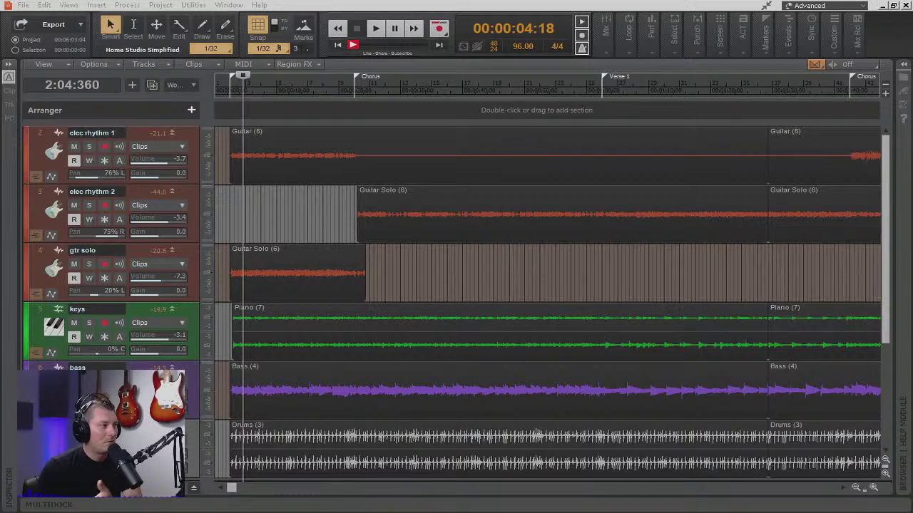
# Step: Expand the Inspector to view the drums track's properties and description field, move the playhead to the Intro, and collapse the Inspector
pyautogui.press('super+e')
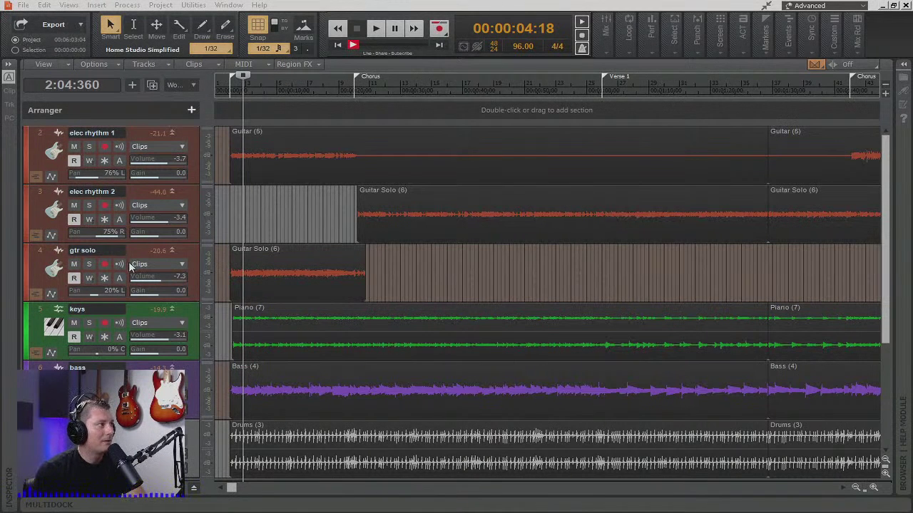
pyautogui.click(15, 209)
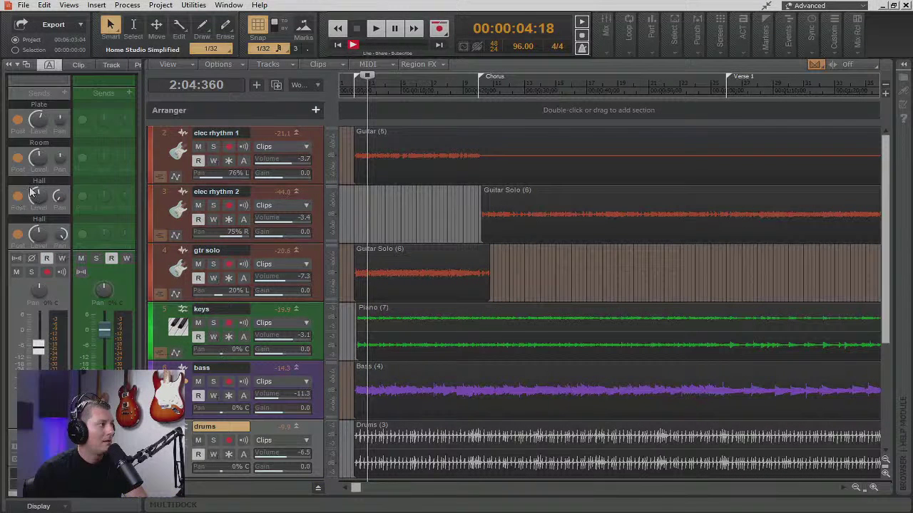
pyautogui.click(79, 65)
pyautogui.click(111, 65)
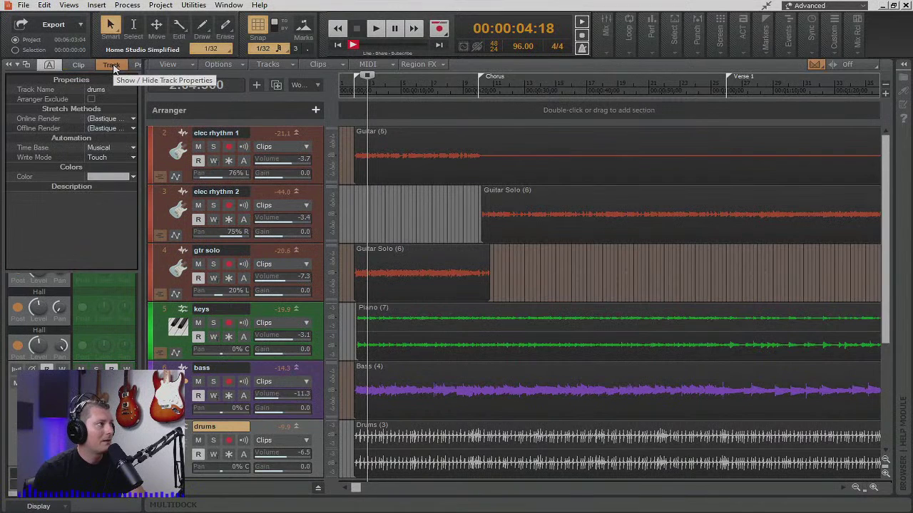
pyautogui.click(75, 208)
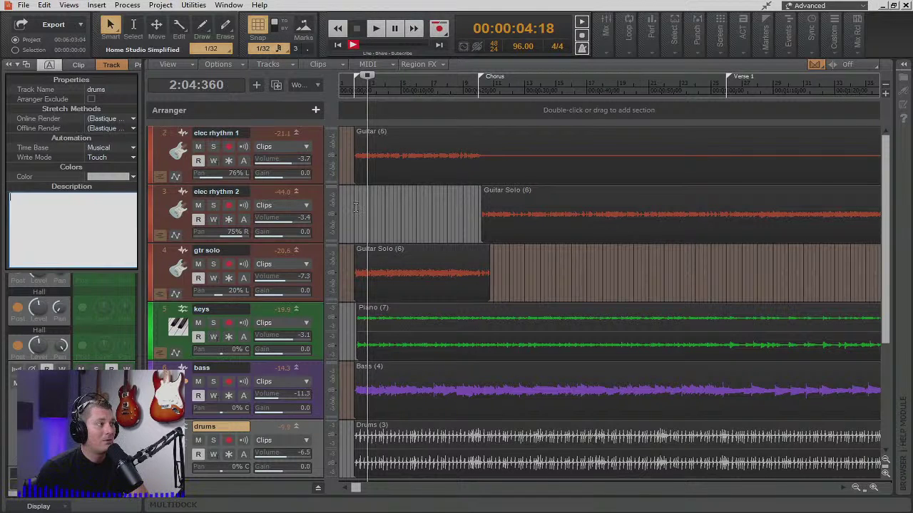
pyautogui.click(354, 203)
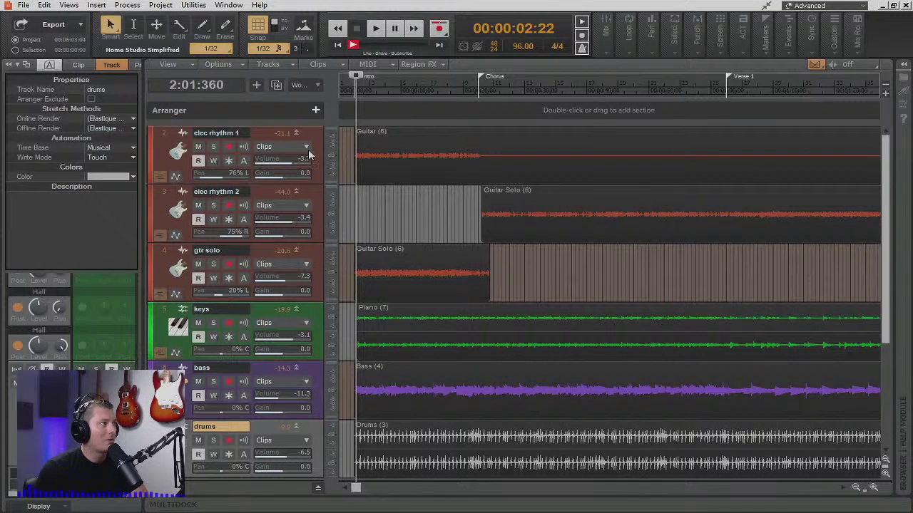
pyautogui.click(9, 65)
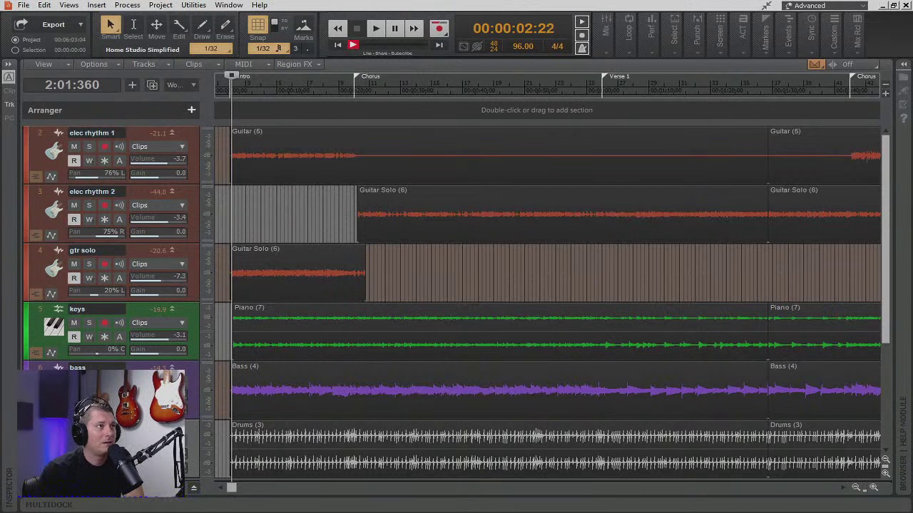
# Step: Save the current mix settings as a new Mix Recall scene named Dry Mix
pyautogui.click(858, 42)
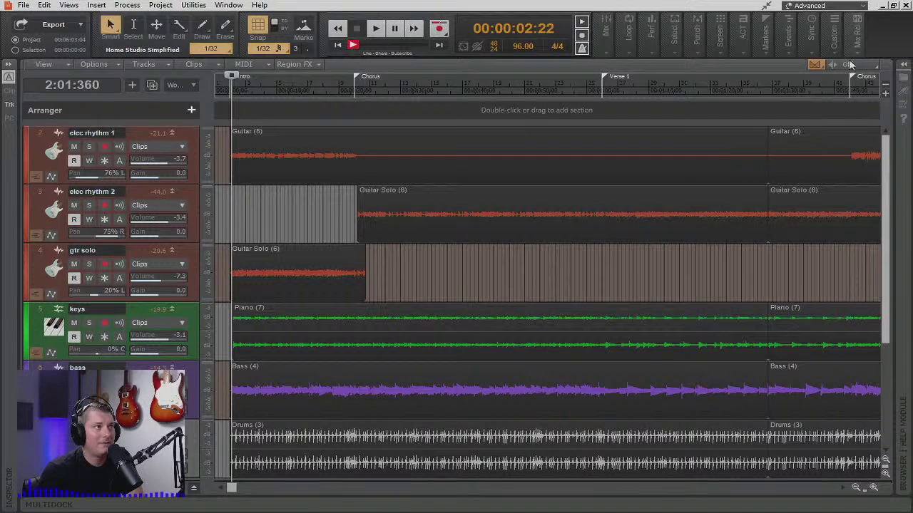
pyautogui.click(856, 40)
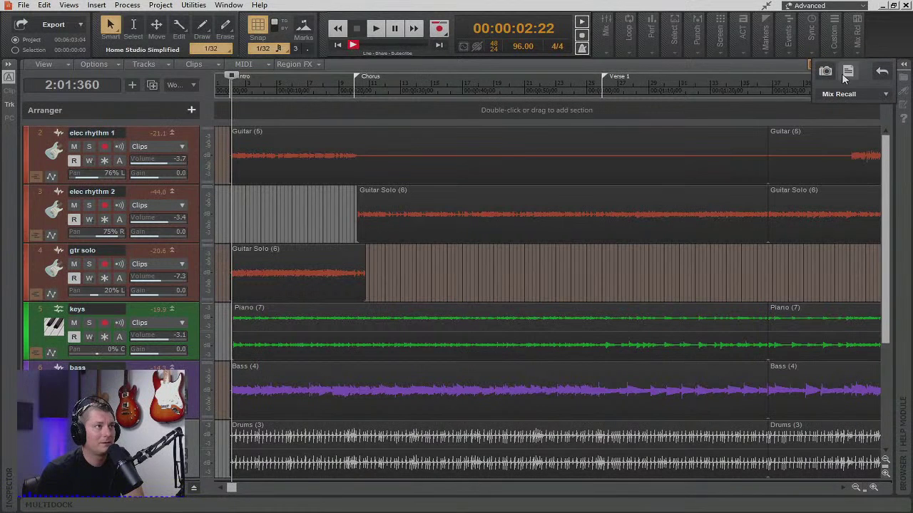
pyautogui.click(848, 72)
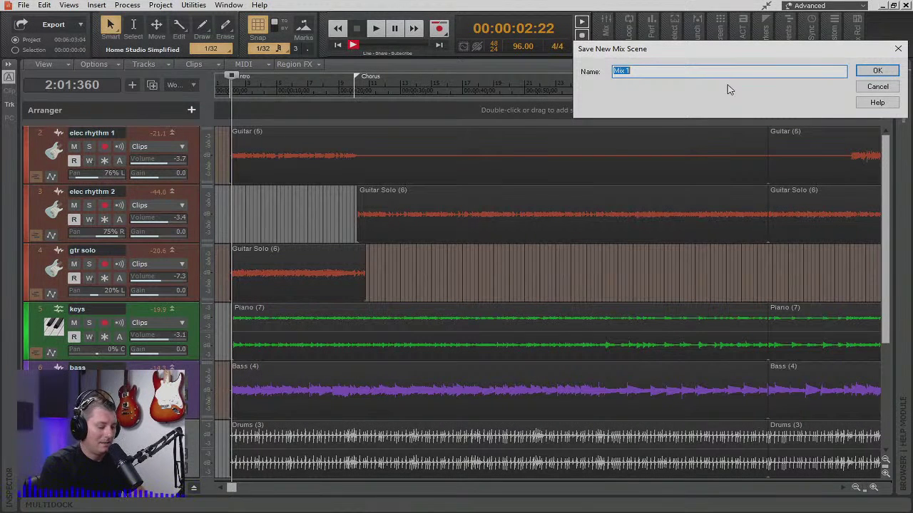
pyautogui.write('Dry Mix')
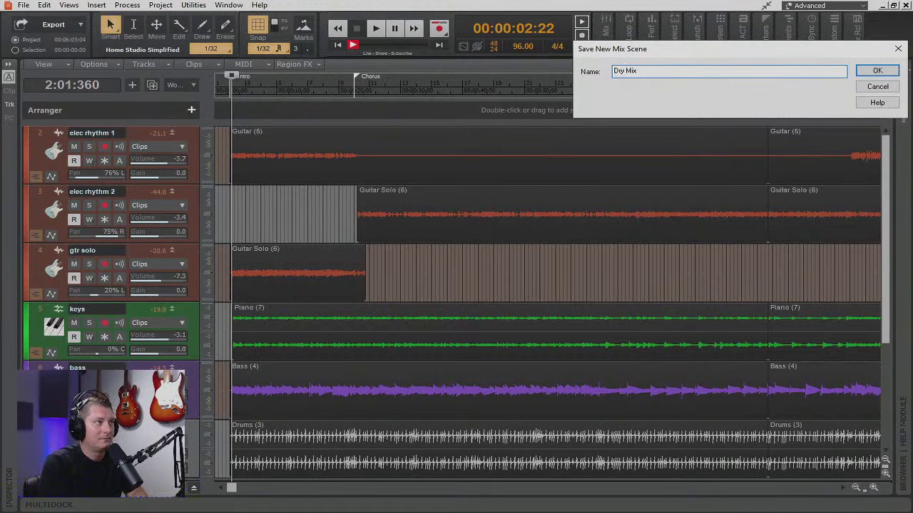
pyautogui.press('Return')
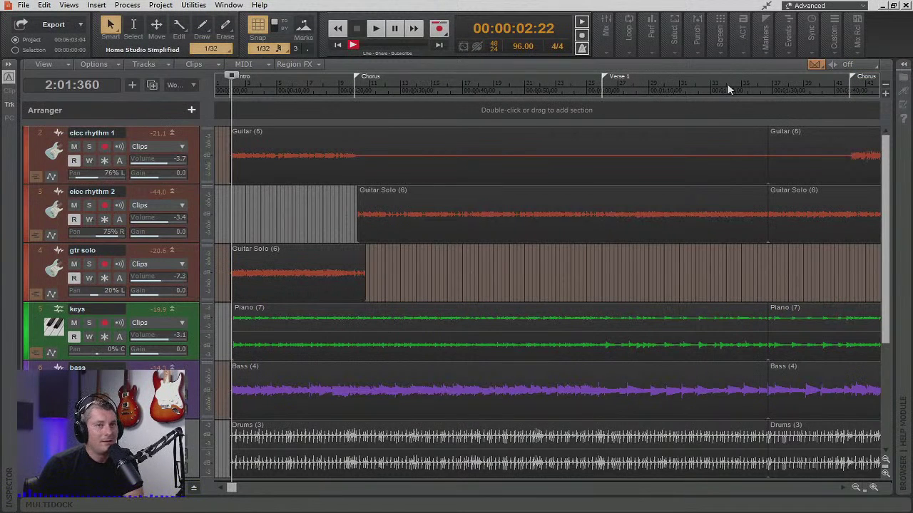
# Step: Look through the scene management options available for the Dry Mix scene in Mix Recall
pyautogui.click(859, 44)
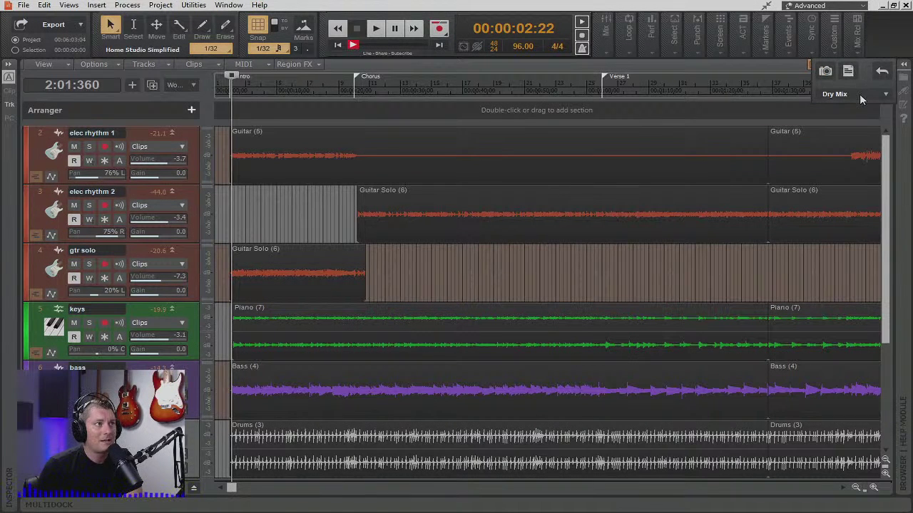
pyautogui.click(859, 94)
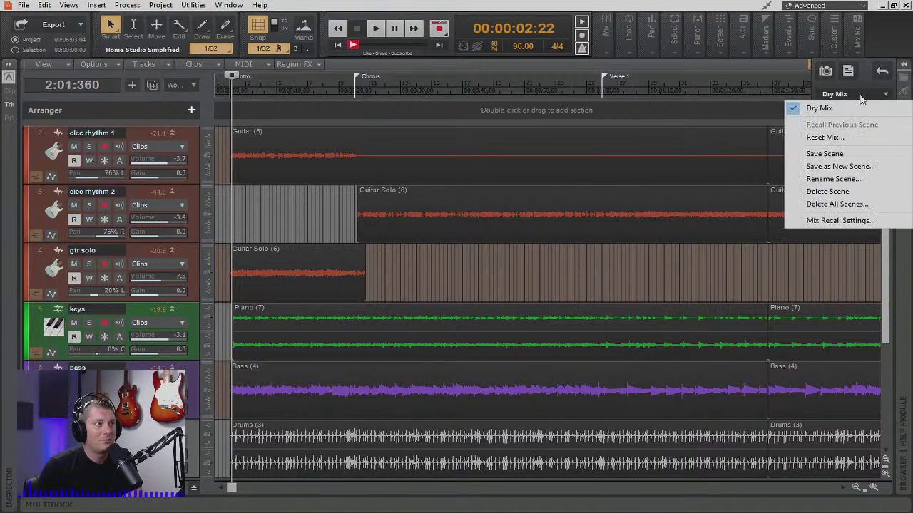
pyautogui.click(740, 64)
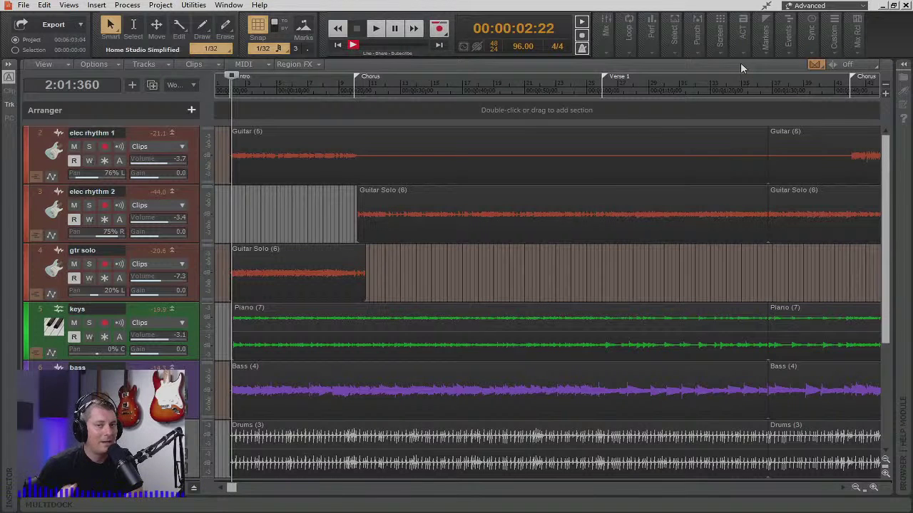
pyautogui.click(859, 43)
pyautogui.click(858, 42)
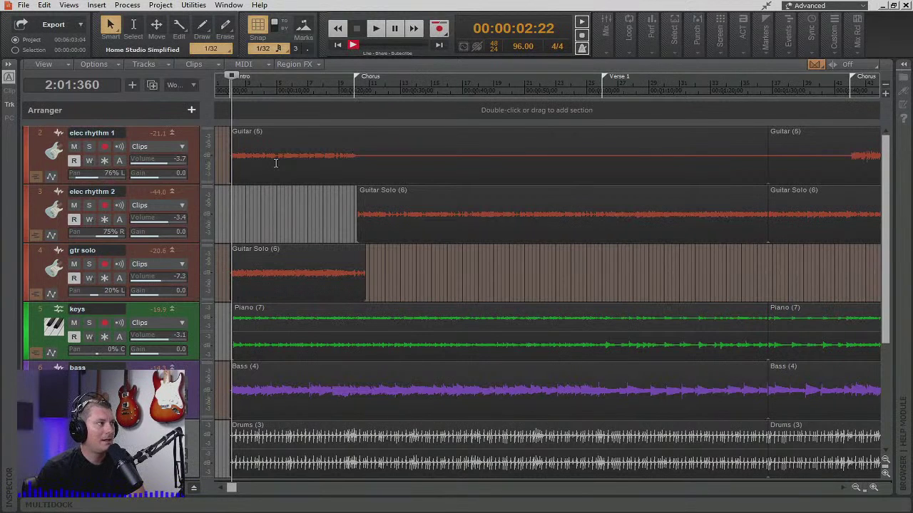
# Step: Place the playhead just before the Intro, bypass all audio effects, and play the song to audition the dry mix
pyautogui.click(220, 91)
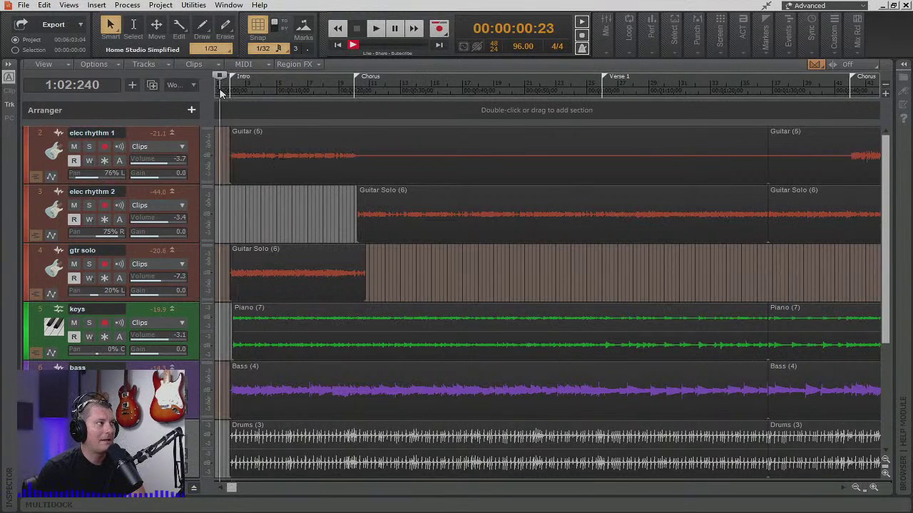
pyautogui.click(612, 46)
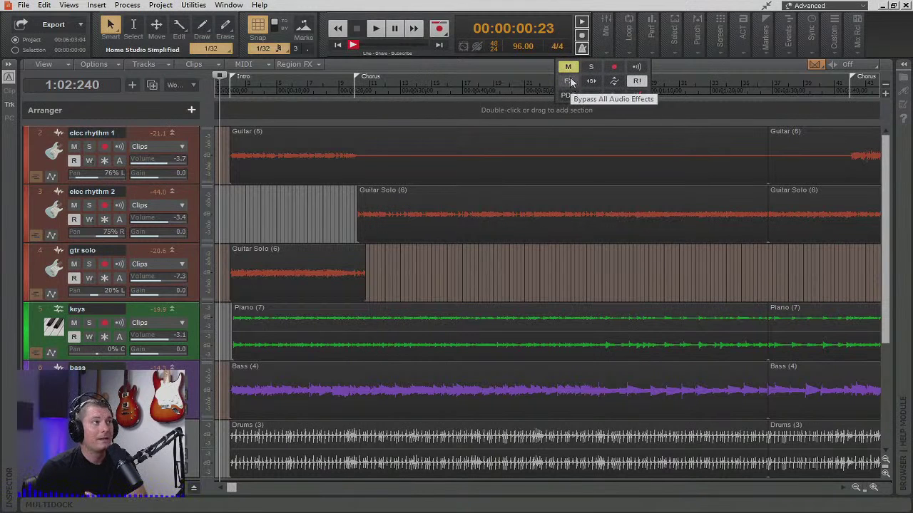
pyautogui.click(569, 81)
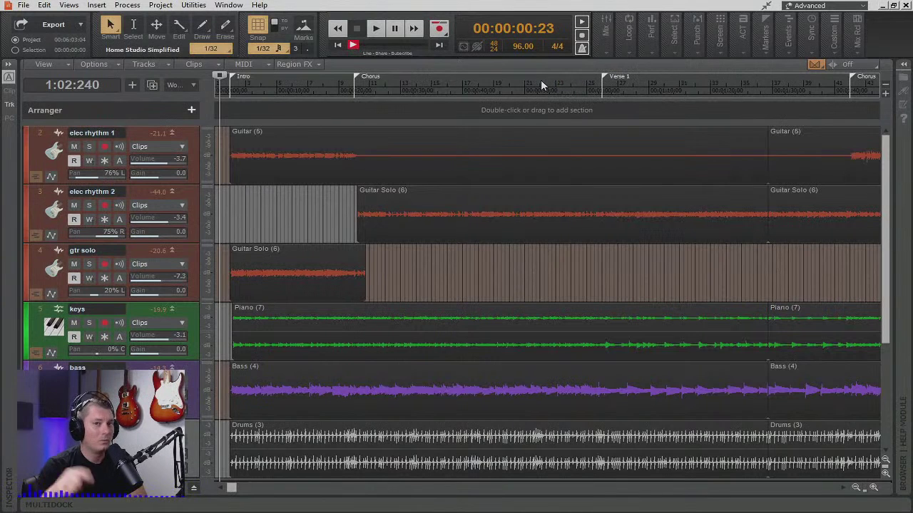
pyautogui.click(375, 30)
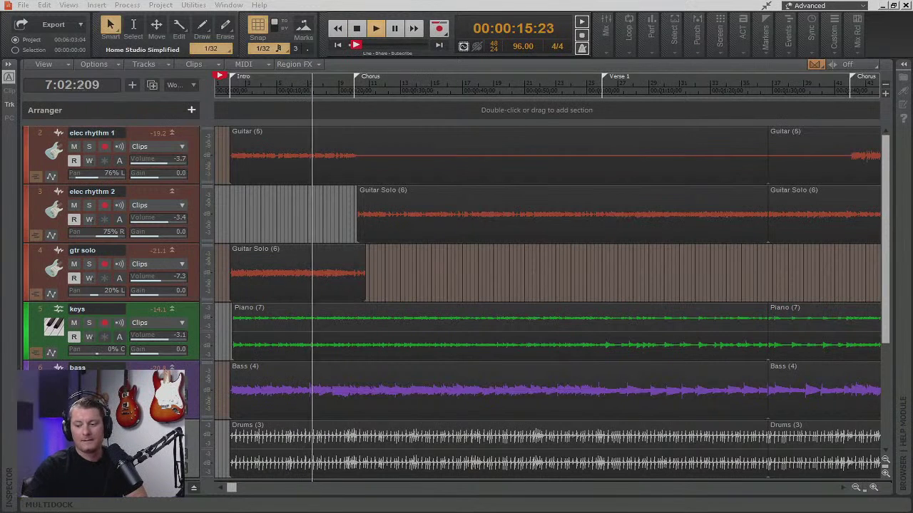
pyautogui.click(357, 29)
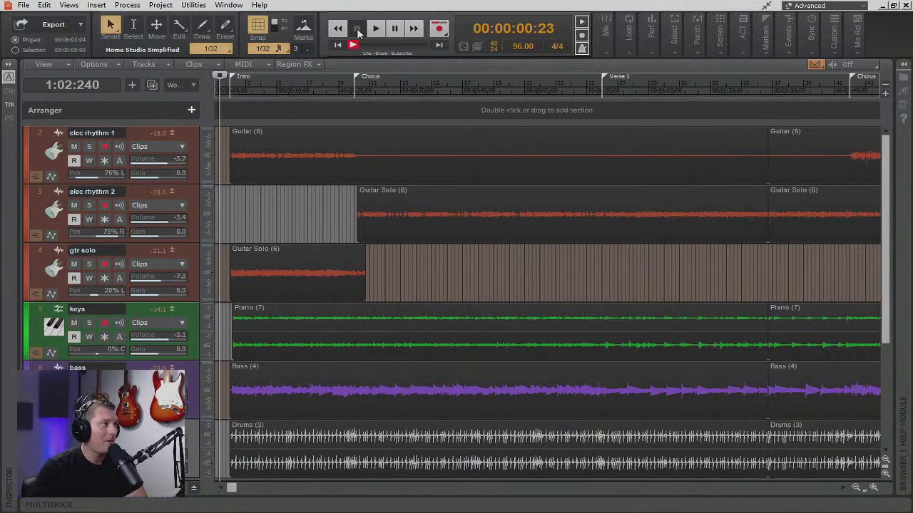
# Step: Re-enable all audio effects and play the same passage to audition the processed mix
pyautogui.moveTo(607, 37)
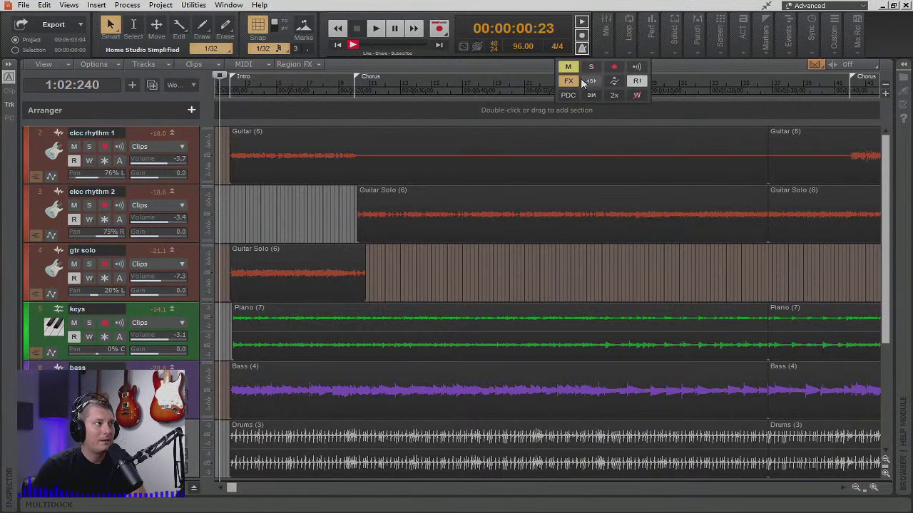
pyautogui.click(376, 31)
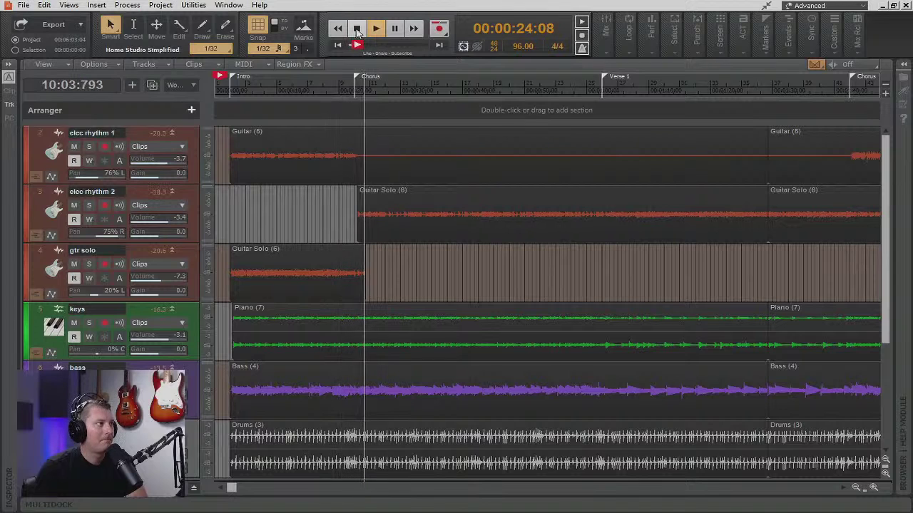
pyautogui.click(357, 30)
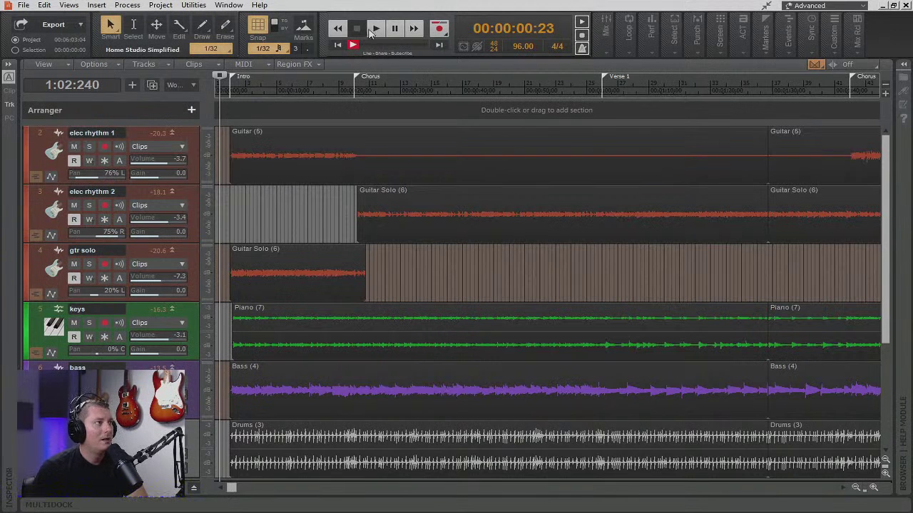
# Step: Compare the dry and processed mixes by toggling the global effects bypass during playback, leaving effects active, and return the playhead to the project start
pyautogui.moveTo(599, 40)
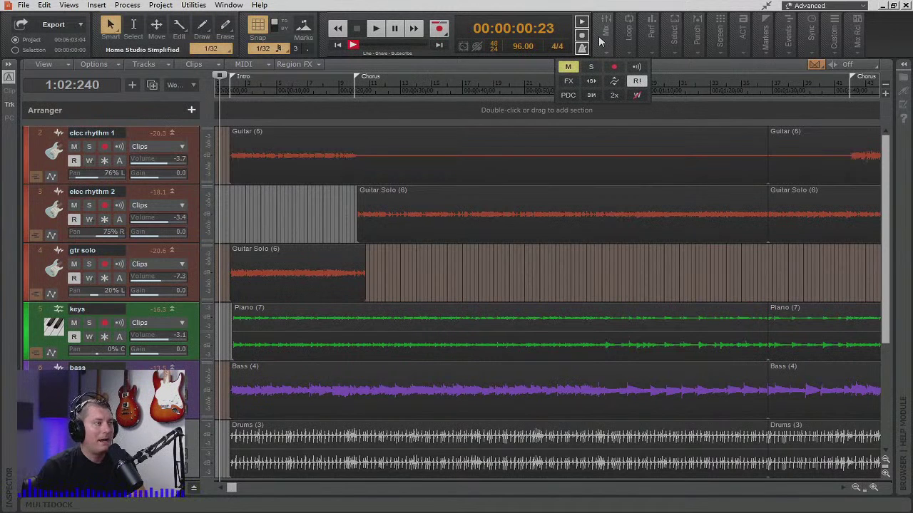
pyautogui.click(568, 81)
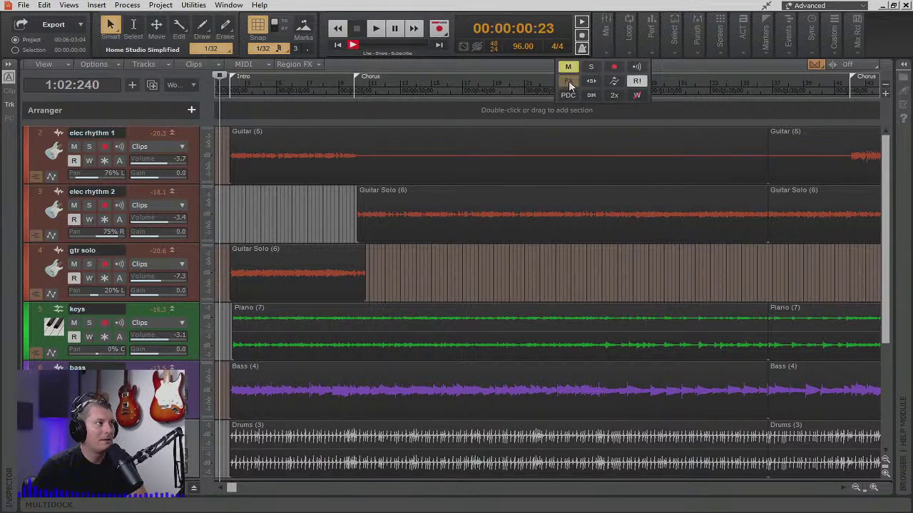
pyautogui.click(376, 28)
pyautogui.moveTo(600, 45)
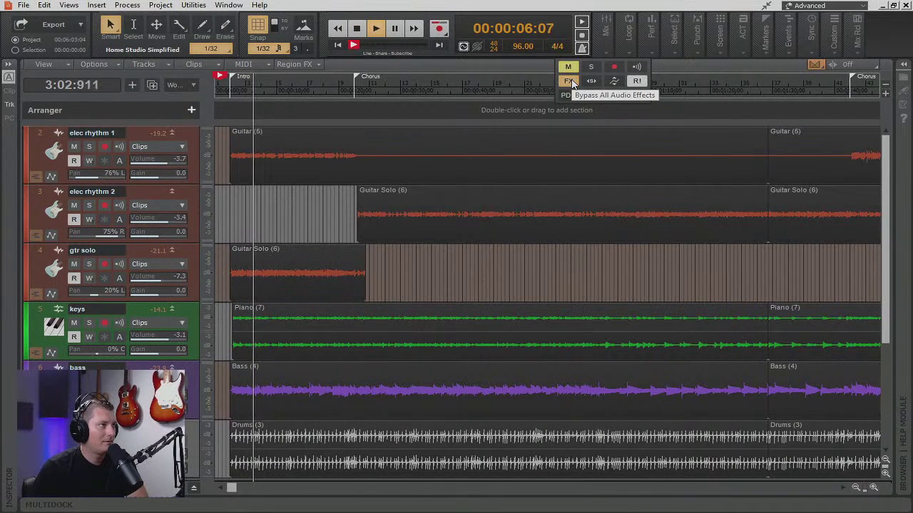
pyautogui.click(571, 80)
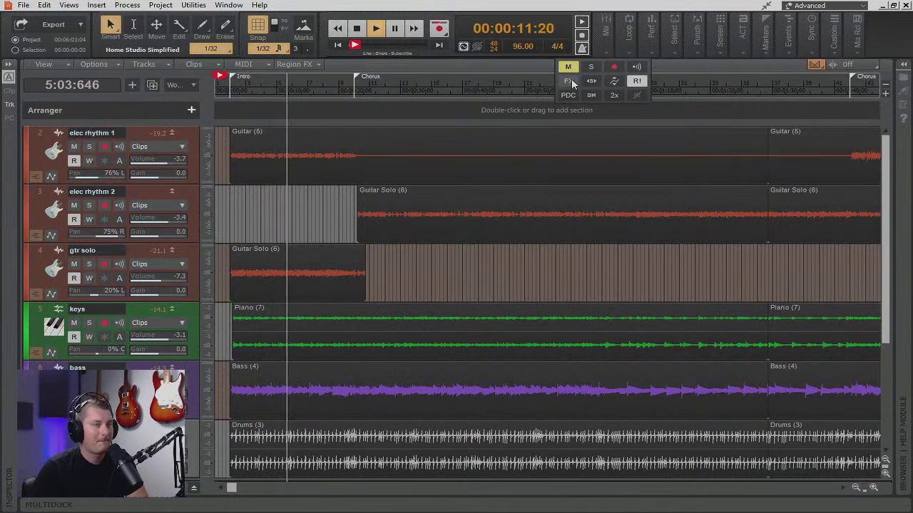
pyautogui.click(571, 81)
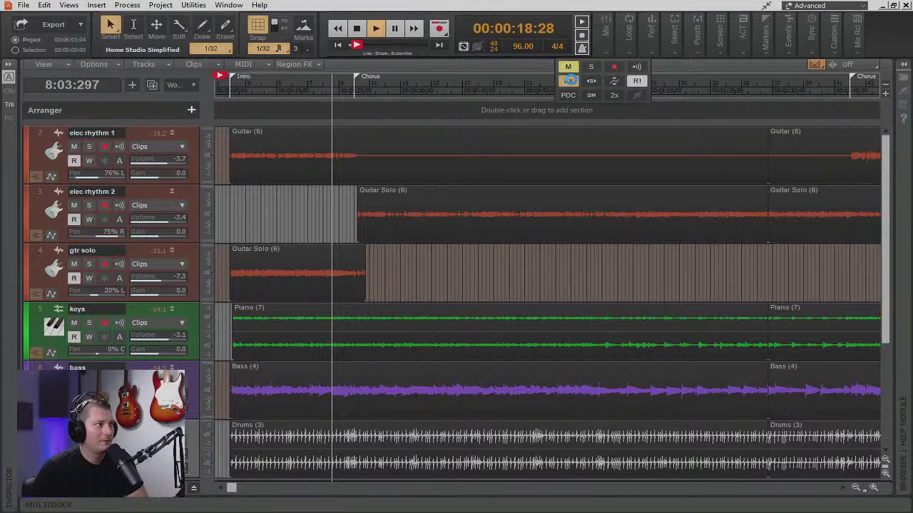
pyautogui.click(571, 80)
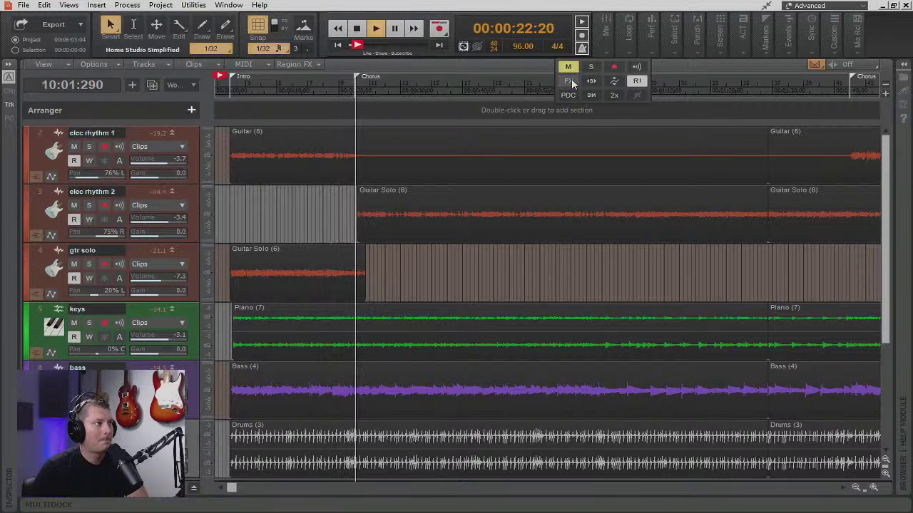
pyautogui.click(357, 29)
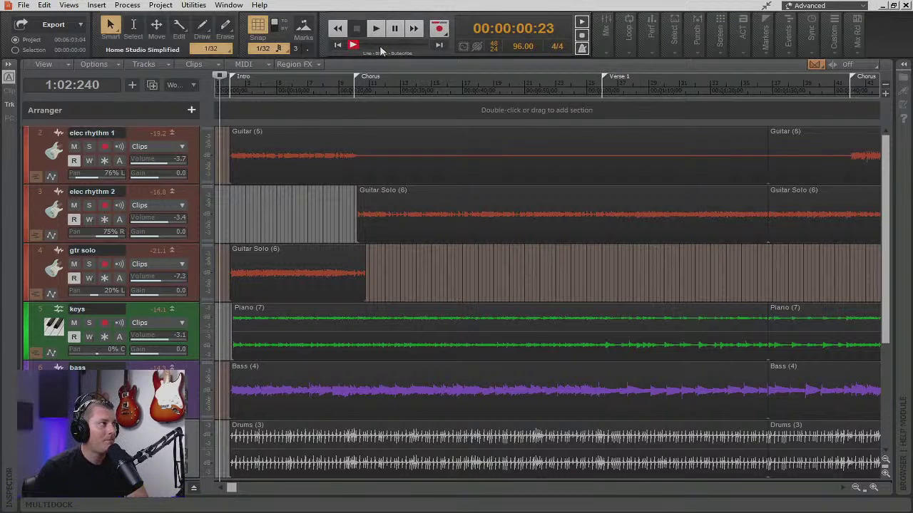
pyautogui.click(339, 46)
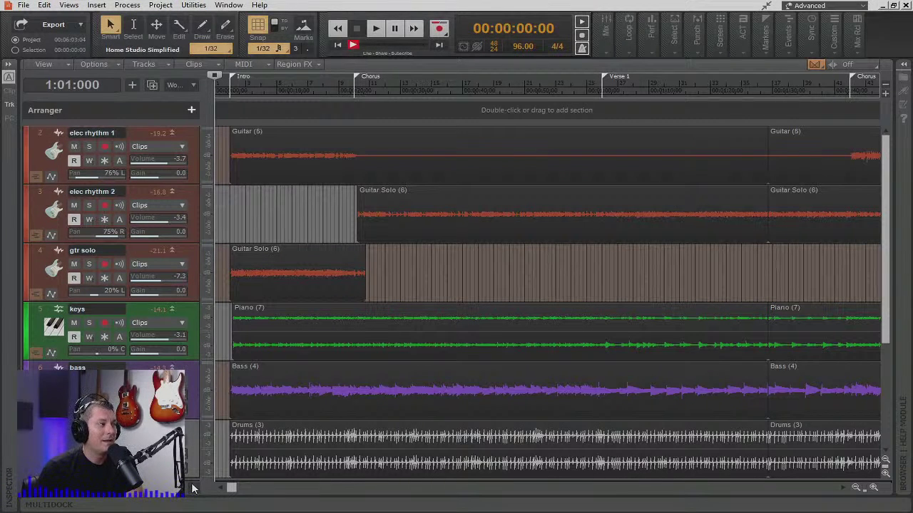
# Step: Open the Console view to show the channel strips of all tracks and buses
pyautogui.press('b')
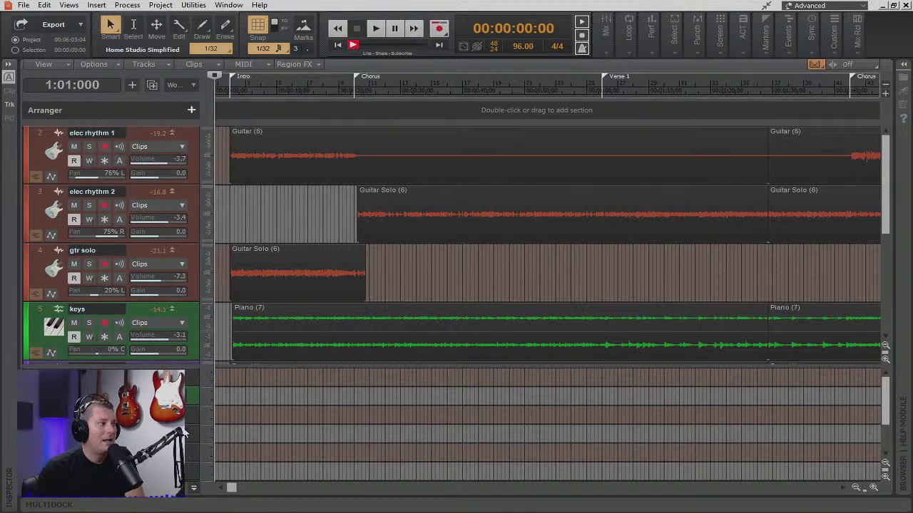
pyautogui.click(46, 6)
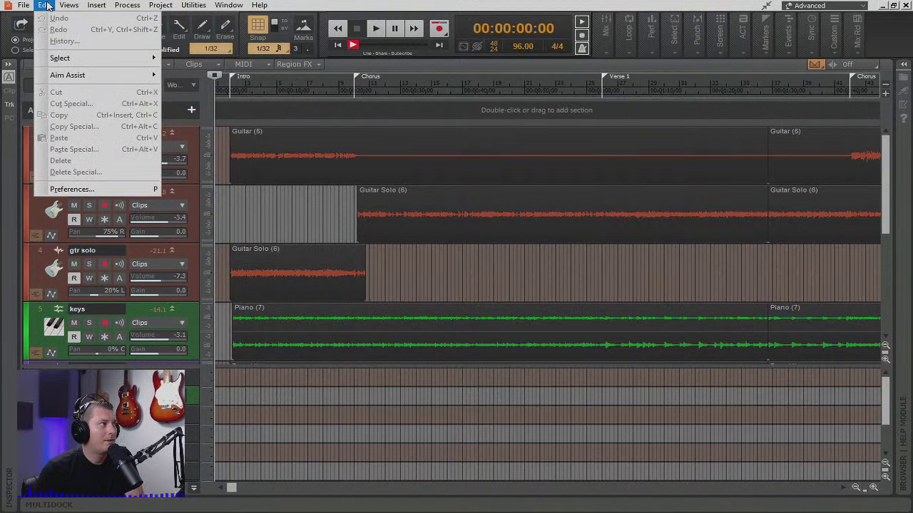
pyautogui.moveTo(65, 5)
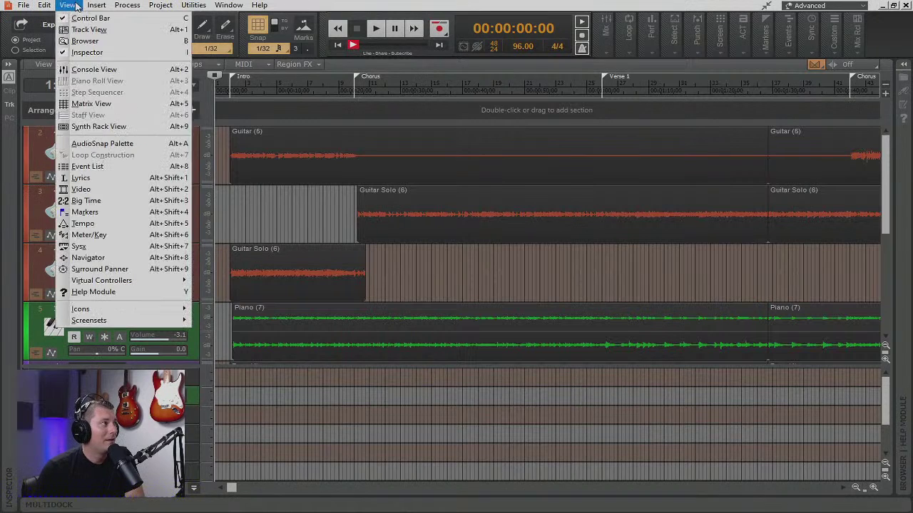
pyautogui.click(94, 69)
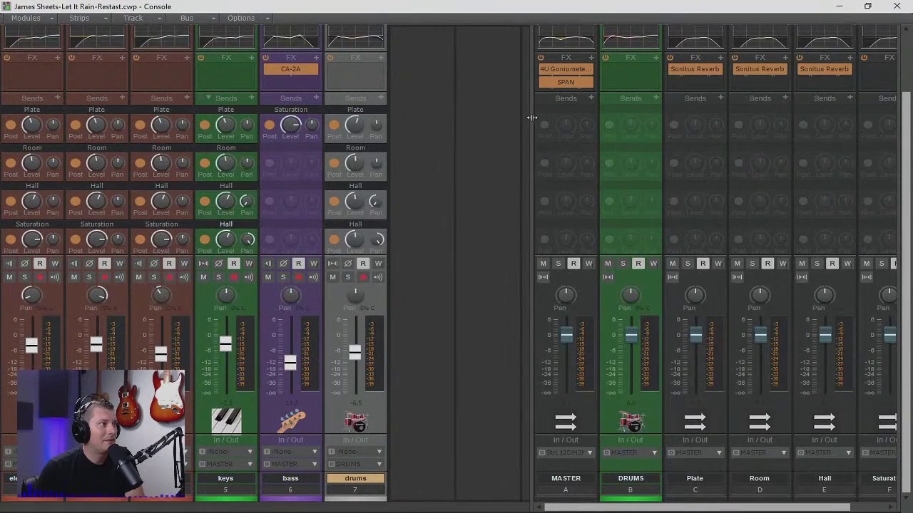
# Step: Widen the Console's bus section and expand the ProChannel EQ on the Plate, Room and Hall buses
pyautogui.moveTo(532, 117); pyautogui.dragTo(397, 126)
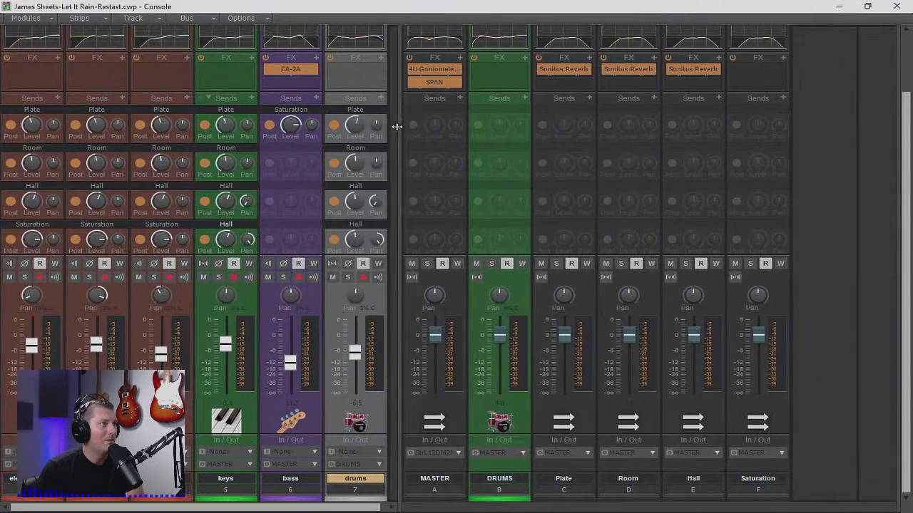
pyautogui.scroll(2, 849, 164)
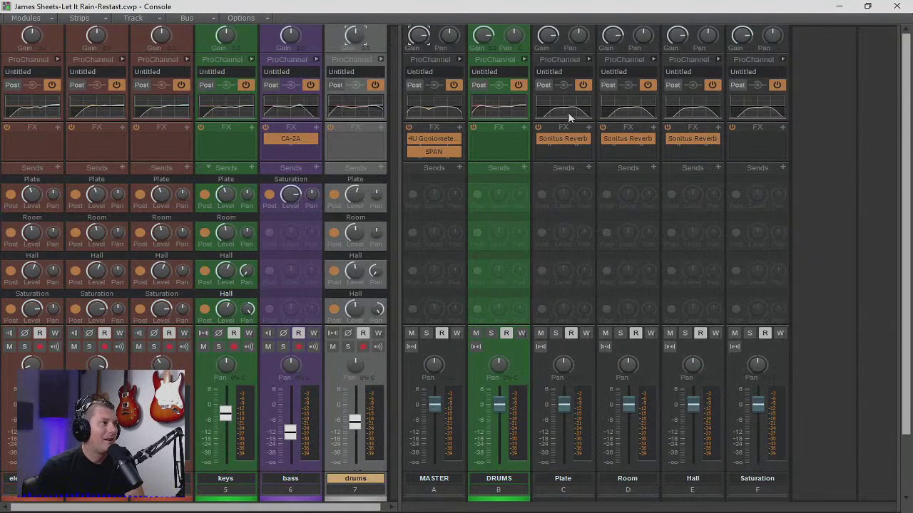
pyautogui.click(589, 58)
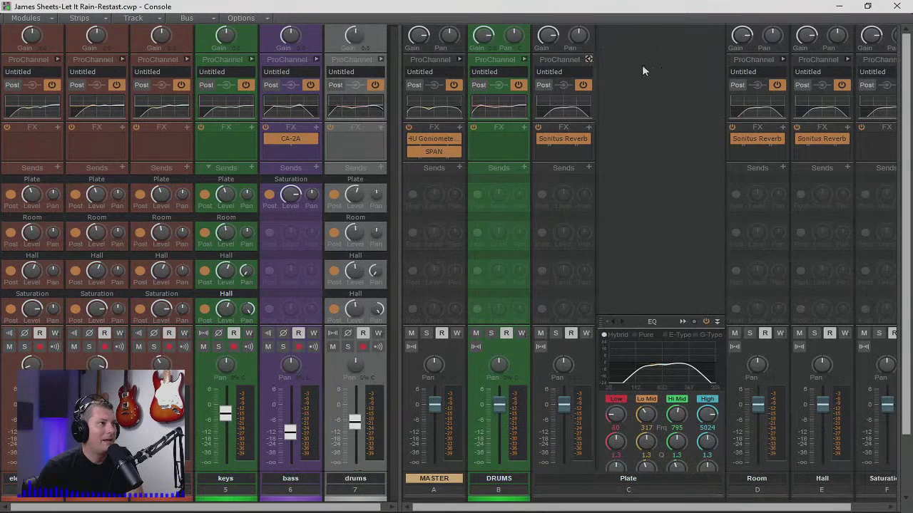
pyautogui.click(782, 60)
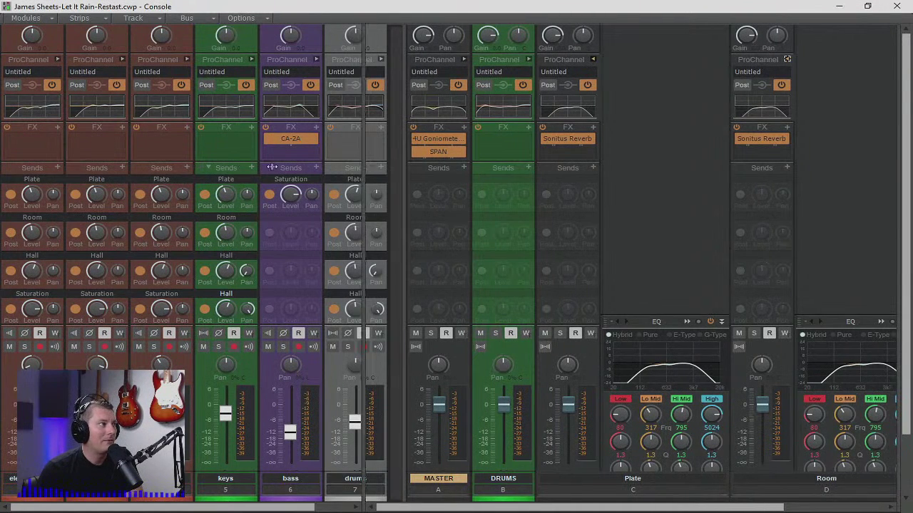
pyautogui.moveTo(401, 167); pyautogui.dragTo(50, 166)
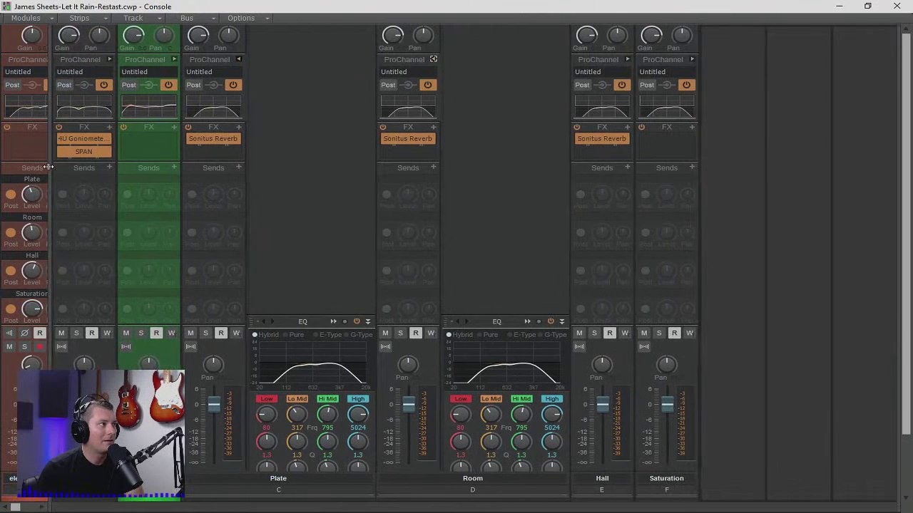
pyautogui.click(627, 59)
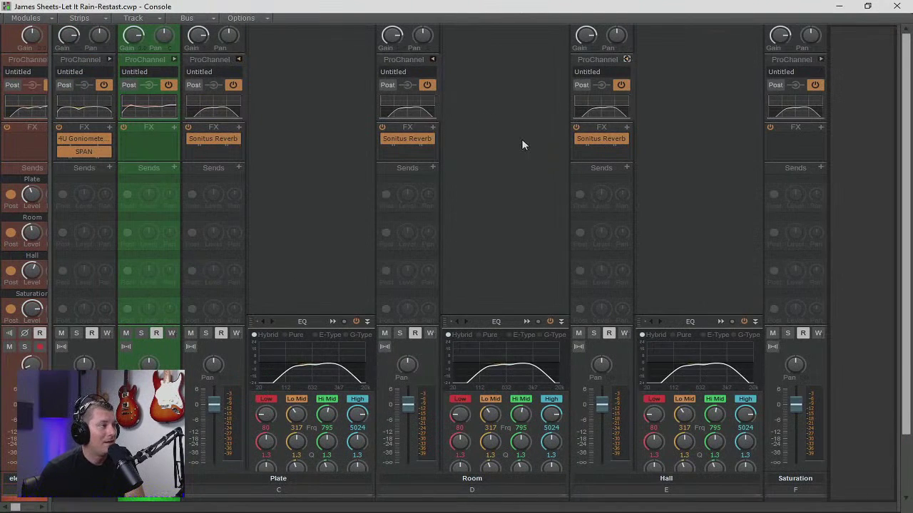
pyautogui.scroll(-3, 499, 234)
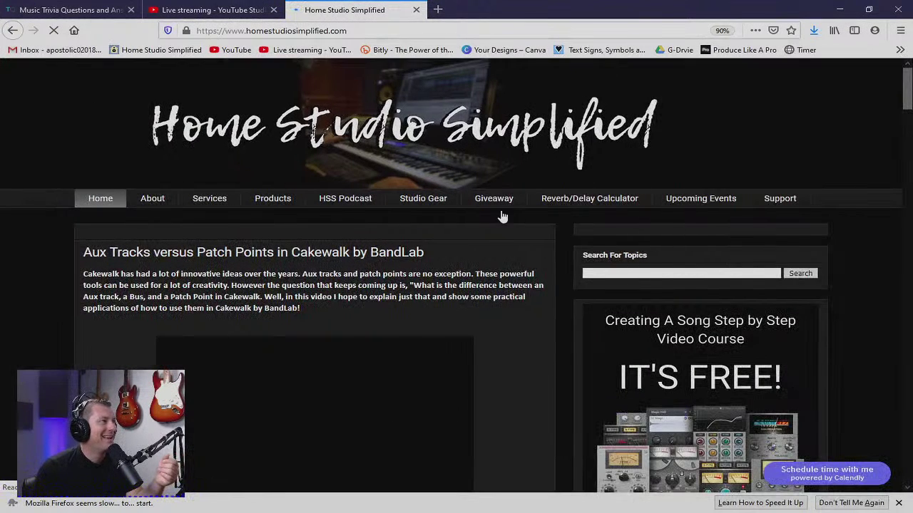
# Step: In Firefox, open the Reverb/Delay Calculator page on the Home Studio Simplified website
pyautogui.rightClick(838, 52)
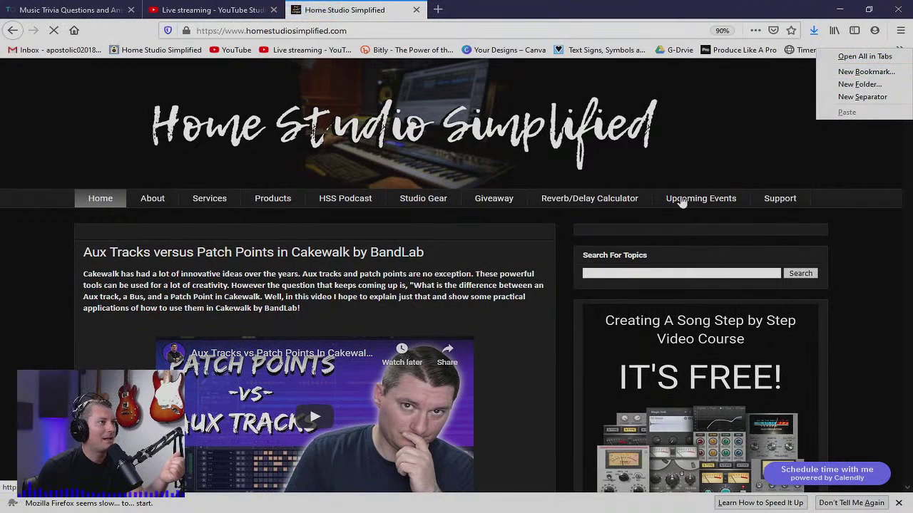
pyautogui.click(599, 204)
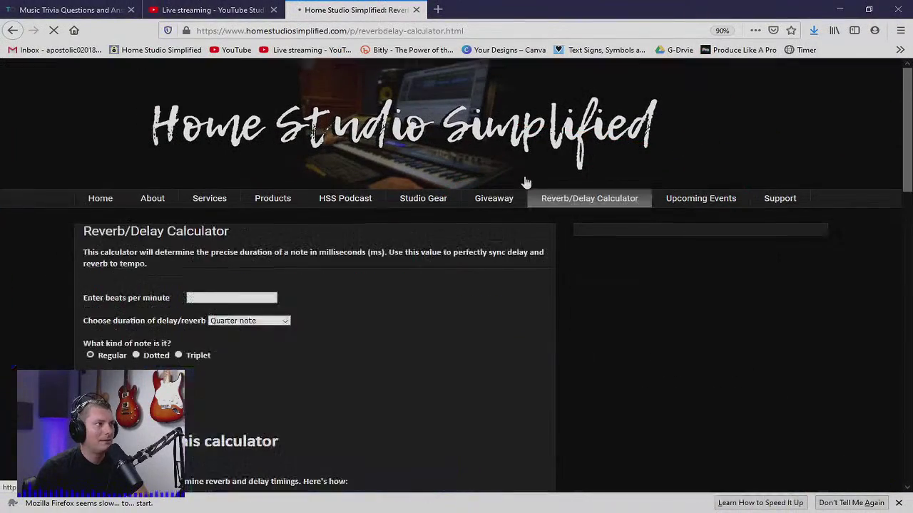
pyautogui.scroll(-1, 437, 191)
pyautogui.scroll(-1, 437, 191)
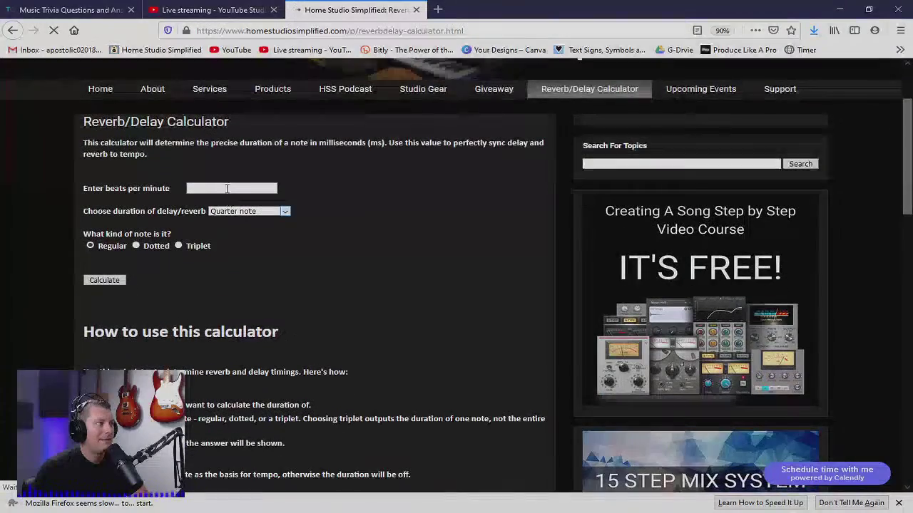
# Step: Switch to Cakewalk to check the project tempo, restore the Console view, and return to the calculator page in Firefox
pyautogui.click(839, 9)
pyautogui.click(839, 6)
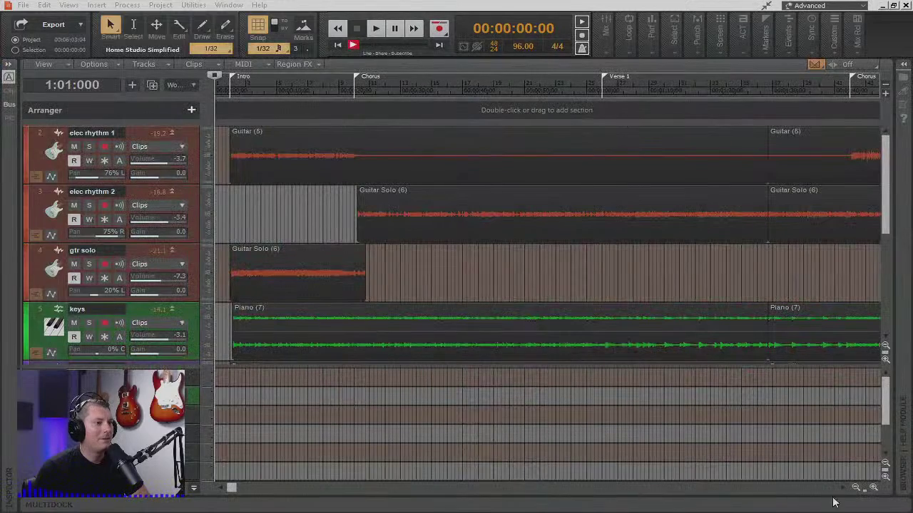
pyautogui.hotkey('alt', '2')
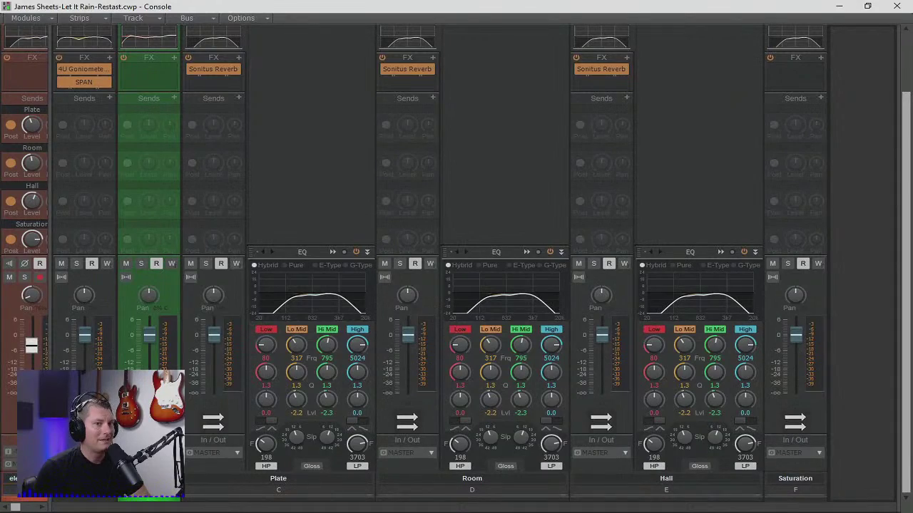
pyautogui.hotkey('alt', 'Tab')
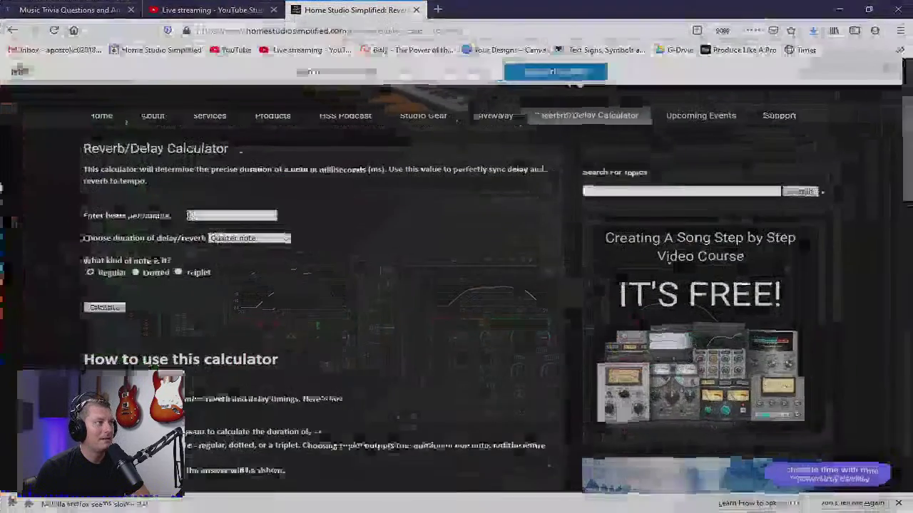
# Step: Calculate the duration of a quarter note at 96 beats per minute and highlight the result
pyautogui.click(227, 214)
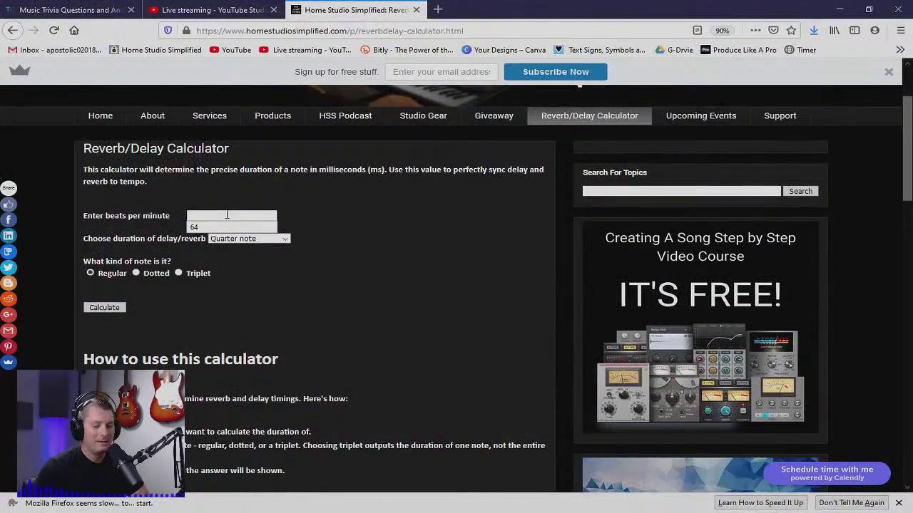
pyautogui.write('96')
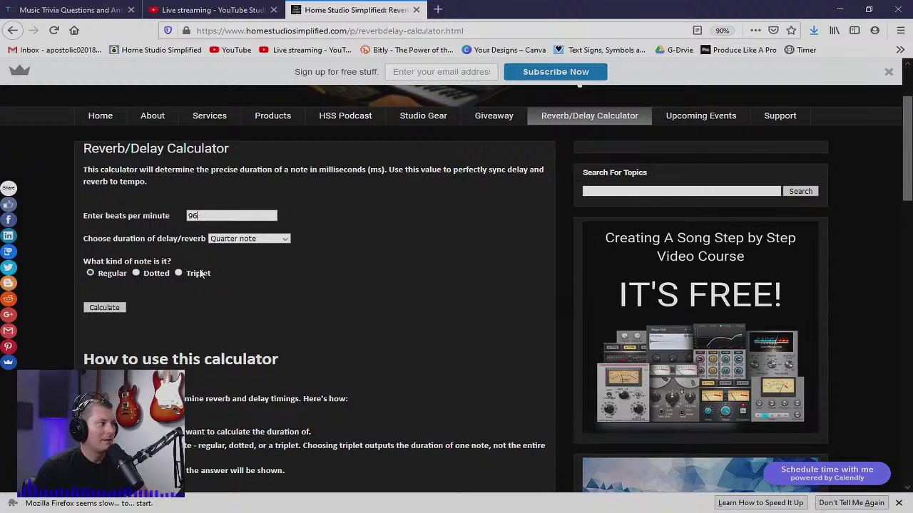
pyautogui.click(112, 309)
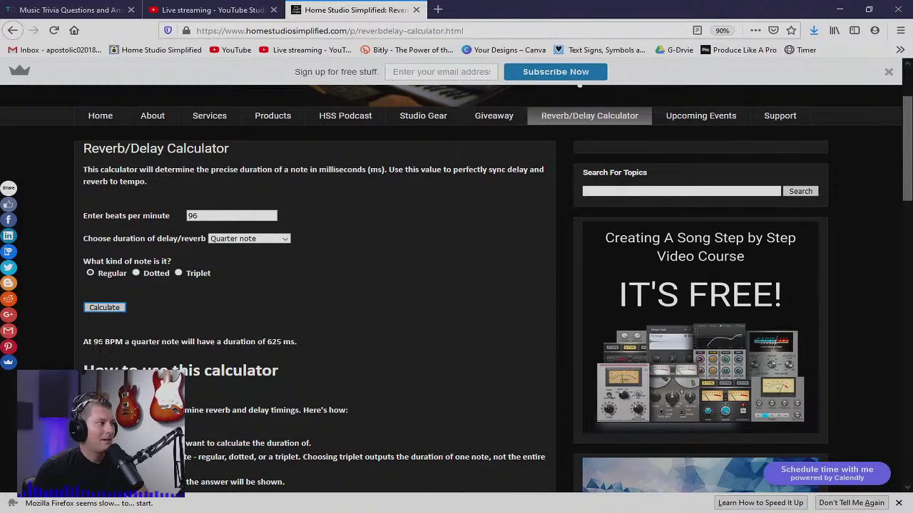
pyautogui.moveTo(83, 342); pyautogui.dragTo(301, 346)
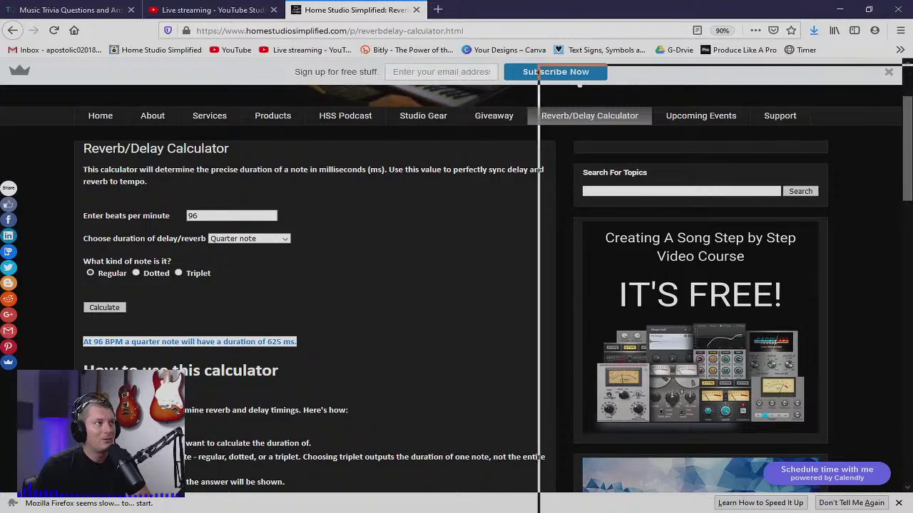
# Step: Return to Cakewalk's Console view and examine the Sonitus Reverb settings on the Plate bus
pyautogui.click(839, 9)
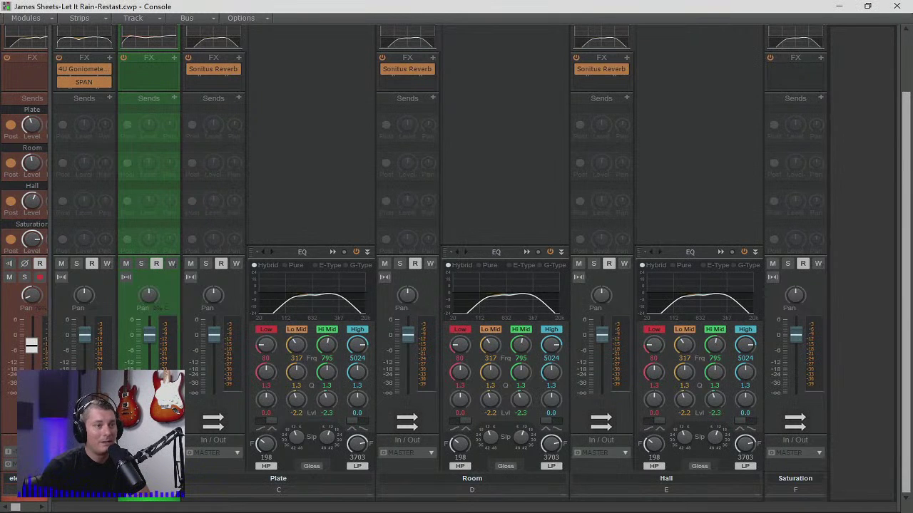
pyautogui.click(838, 7)
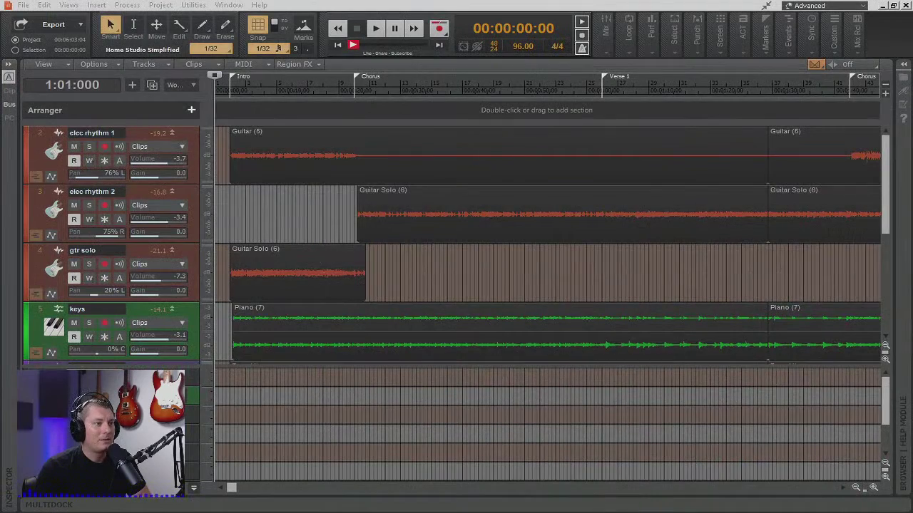
pyautogui.hotkey('alt', '2')
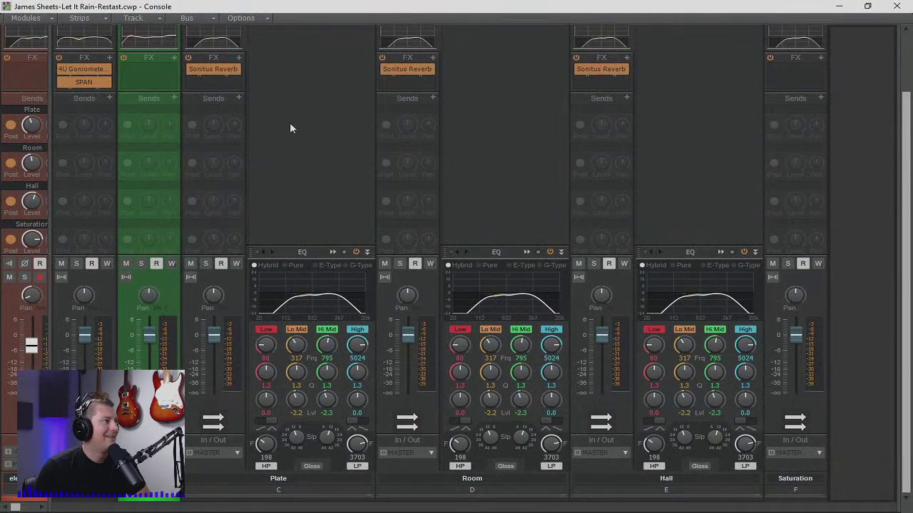
pyautogui.doubleClick(213, 70)
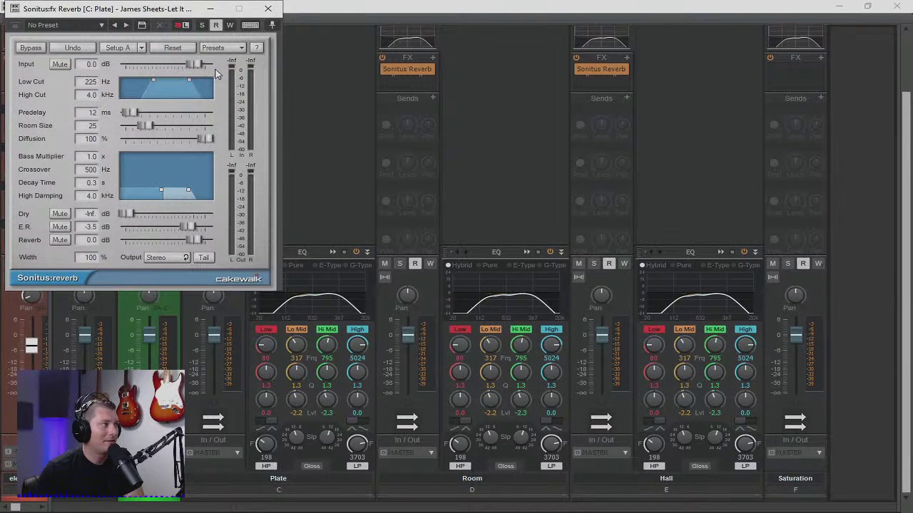
pyautogui.moveTo(123, 9); pyautogui.dragTo(363, 32)
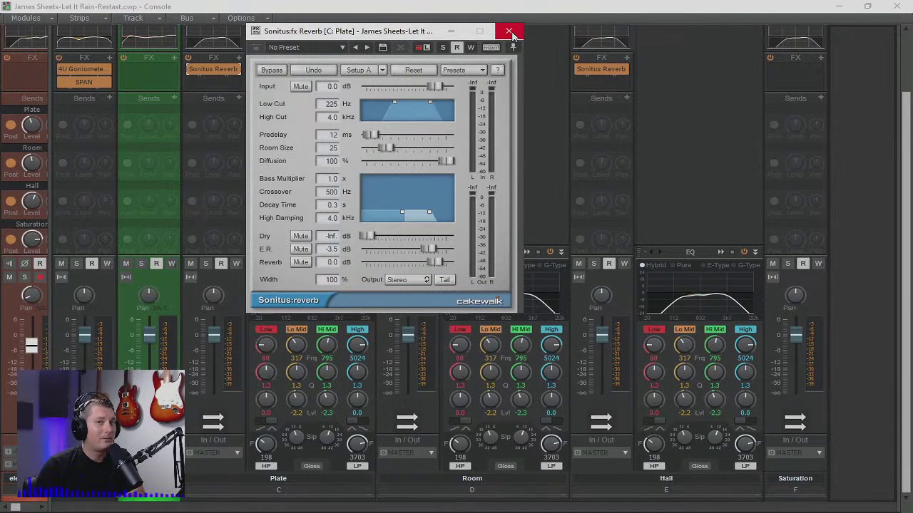
pyautogui.click(509, 32)
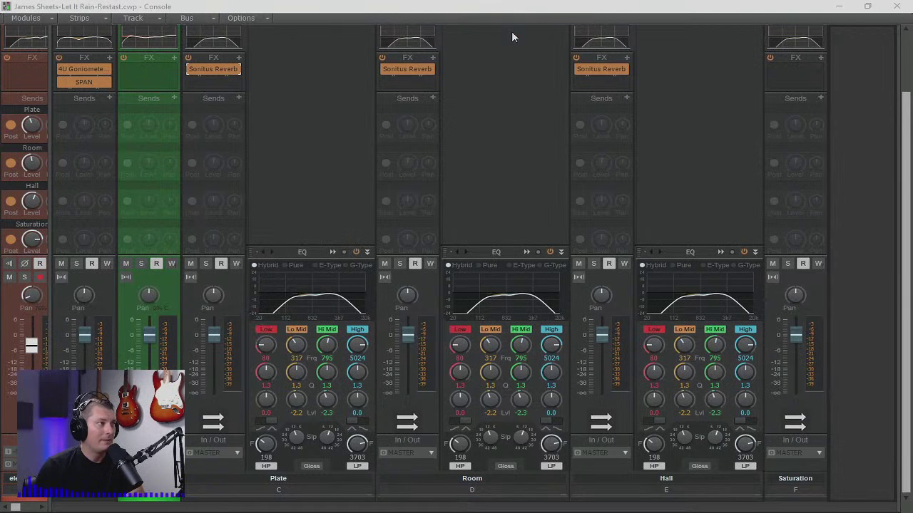
# Step: Examine the Sonitus Reverb settings on the Room and Hall buses, closing each effect window
pyautogui.doubleClick(403, 70)
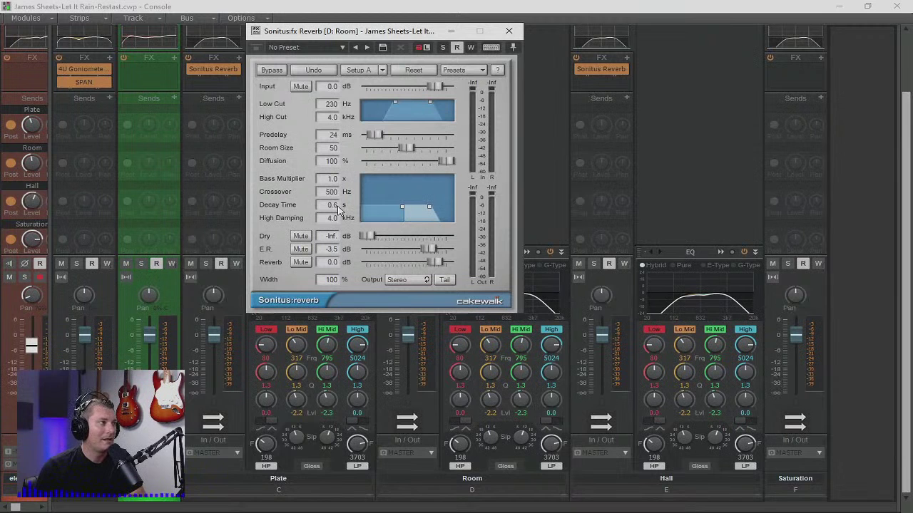
pyautogui.click(508, 30)
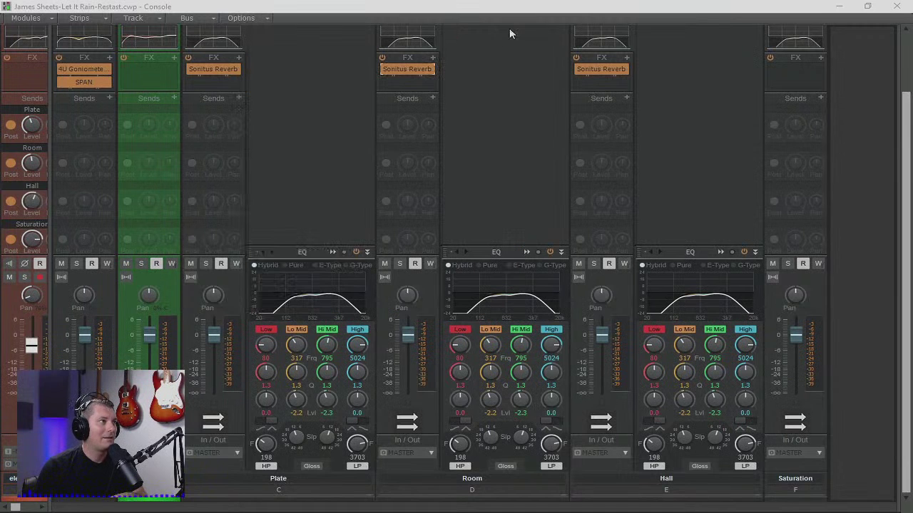
pyautogui.doubleClick(599, 69)
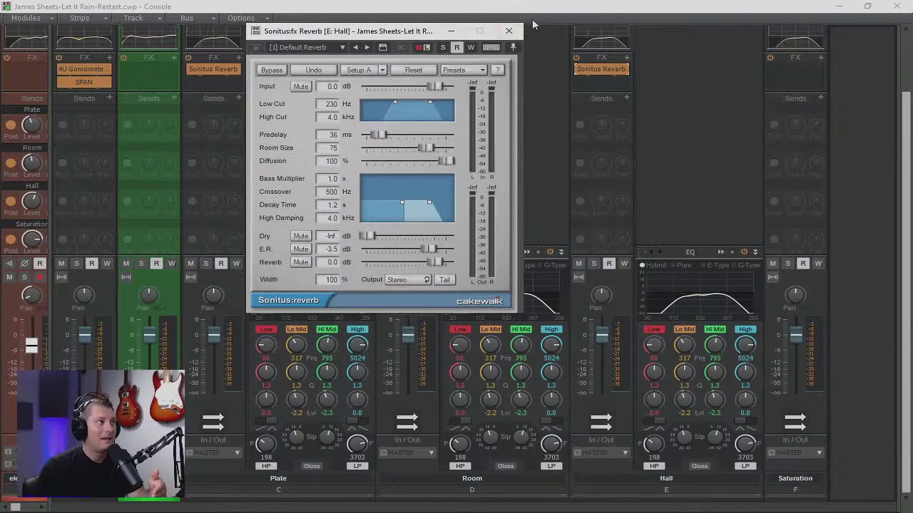
pyautogui.click(508, 31)
# Step: Hide the bus pane in the Track view and bring back the Console view
pyautogui.click(839, 6)
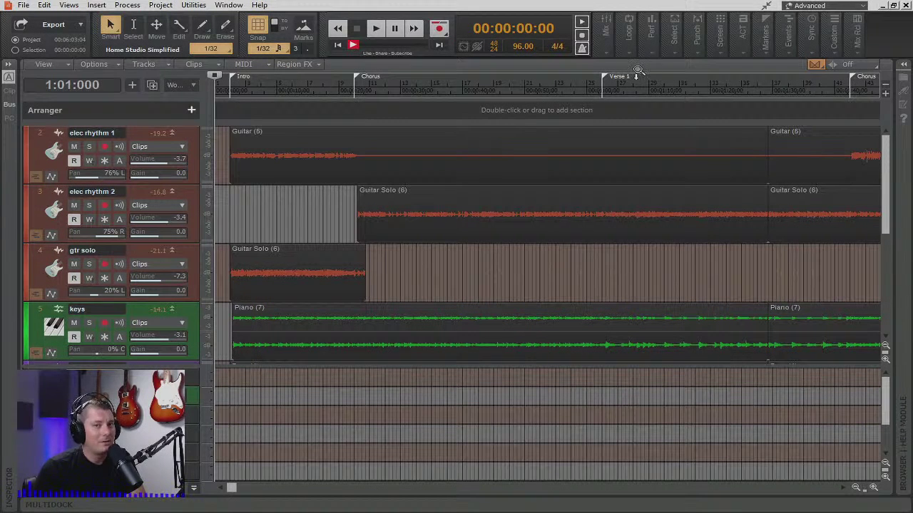
pyautogui.click(194, 491)
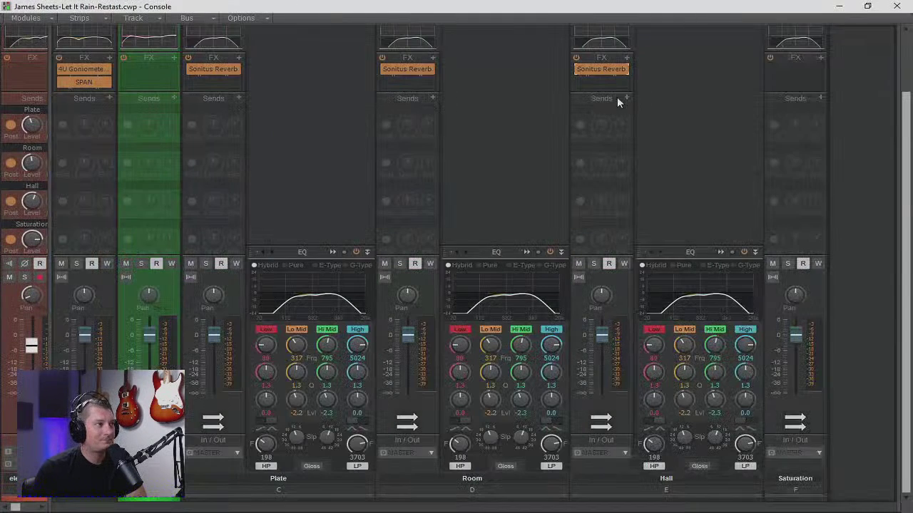
pyautogui.moveTo(603, 320)
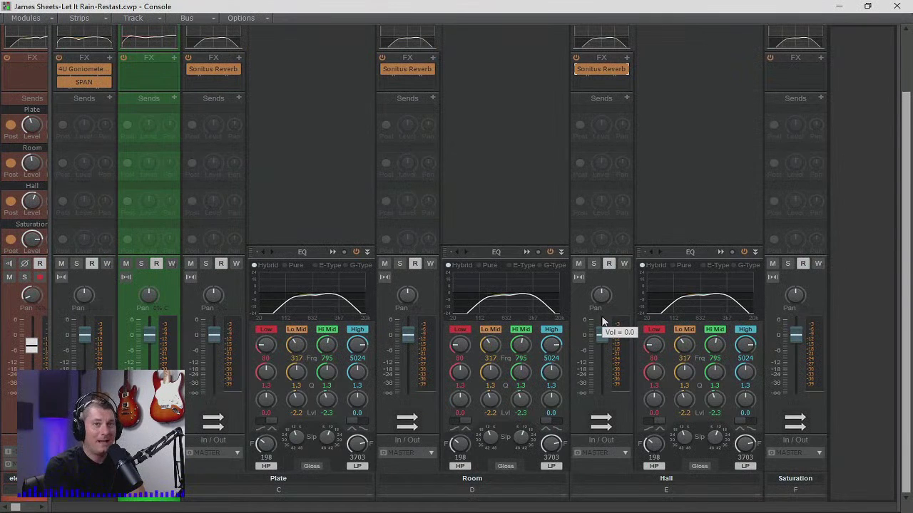
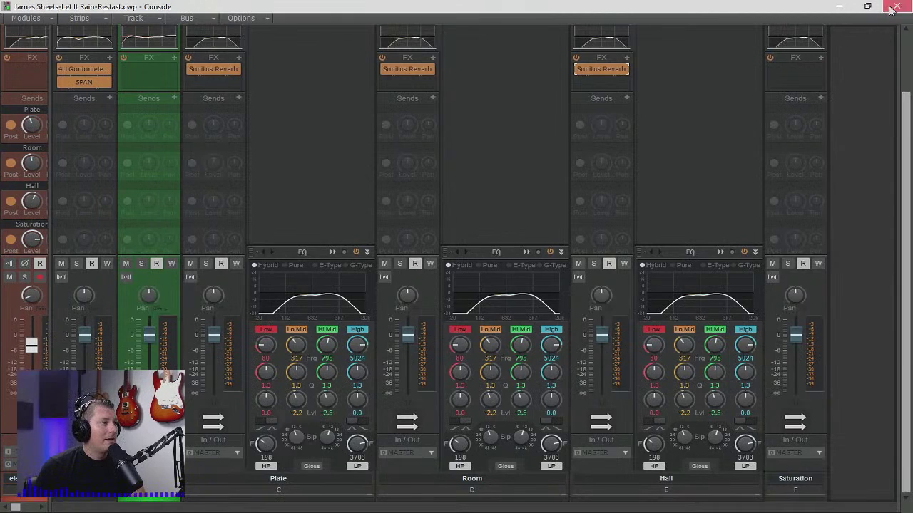
# Step: Close and reopen the Console view, enlarge it to full screen, and widen its track section to show the keys, bass and drums strips
pyautogui.click(893, 7)
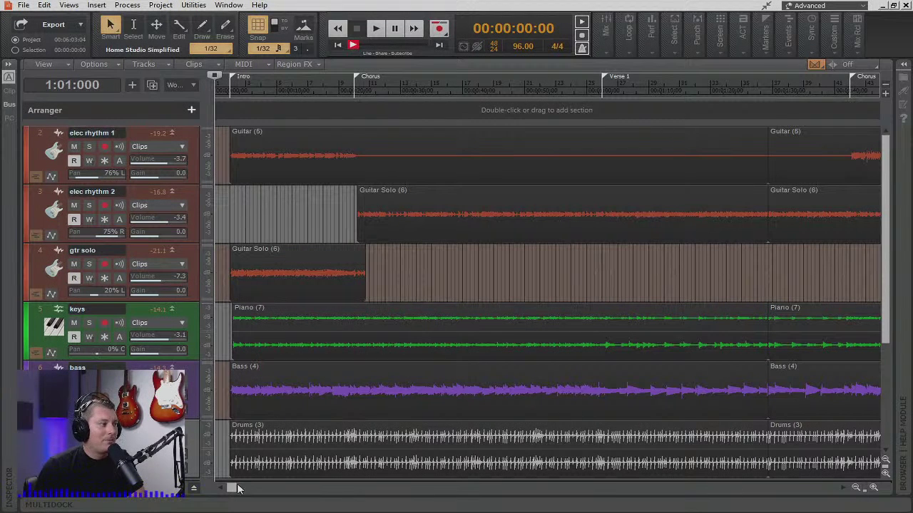
pyautogui.click(69, 6)
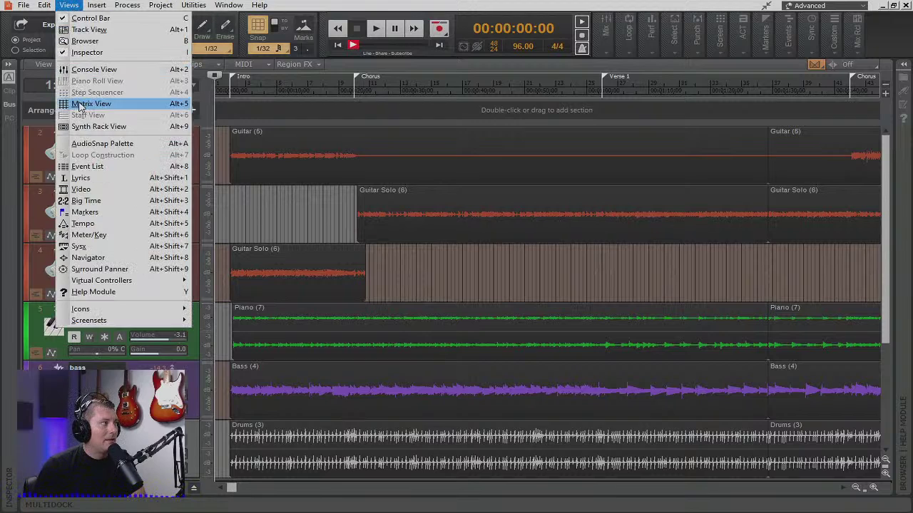
pyautogui.click(78, 70)
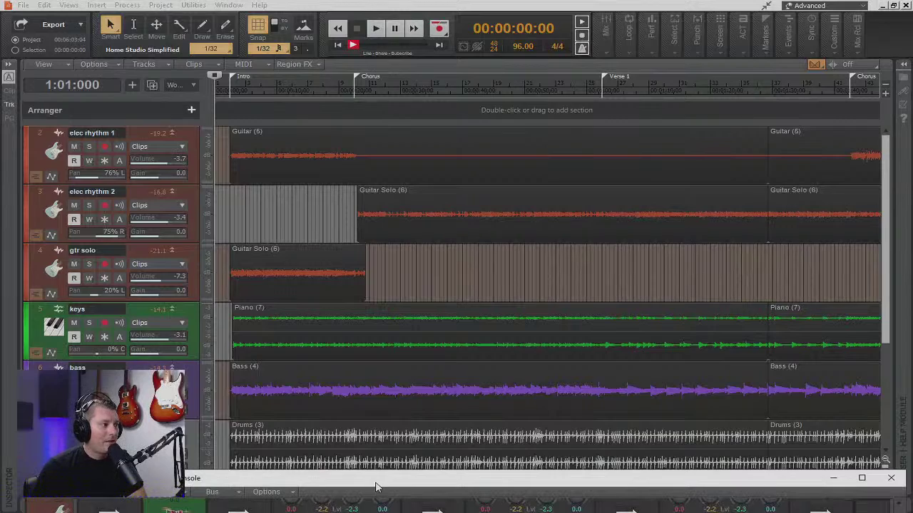
pyautogui.moveTo(375, 482); pyautogui.dragTo(347, 5)
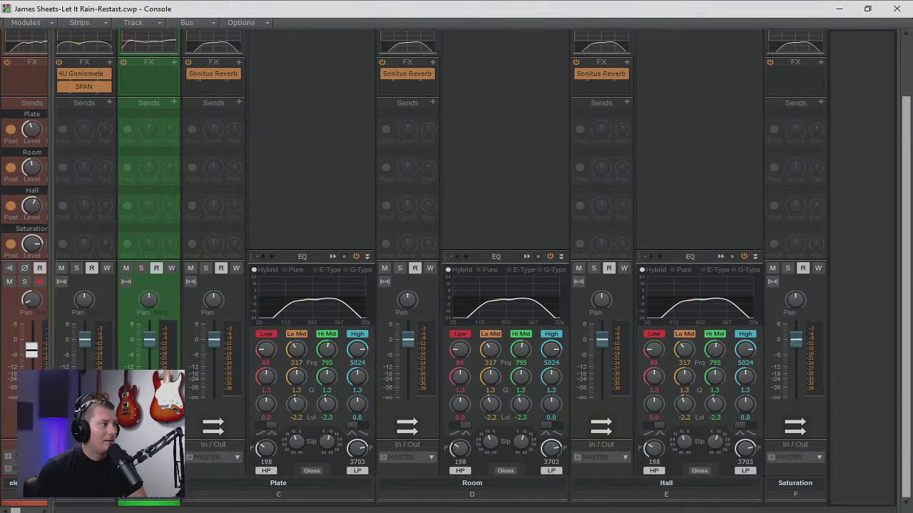
pyautogui.moveTo(51, 362); pyautogui.dragTo(418, 361)
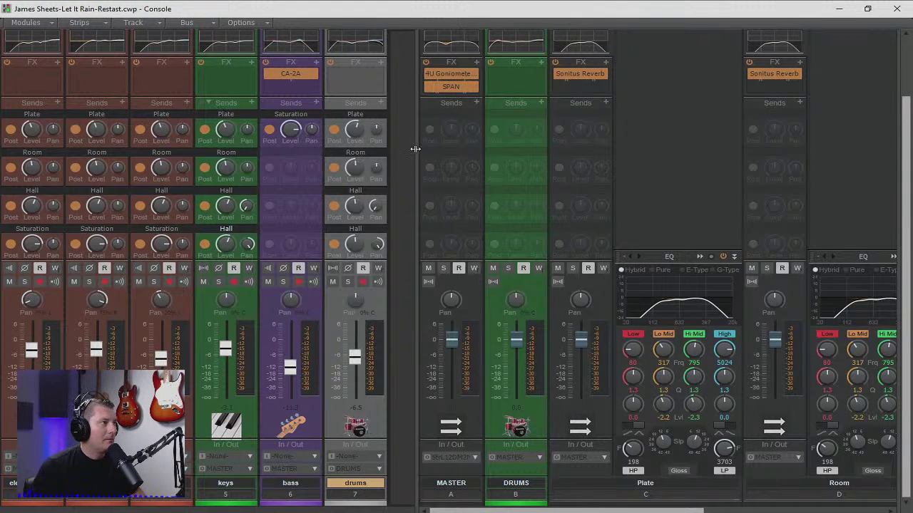
# Step: Widen the Console's bus section and look at the output routing options of the MASTER bus, leaving the output as set
pyautogui.moveTo(414, 151); pyautogui.dragTo(145, 151)
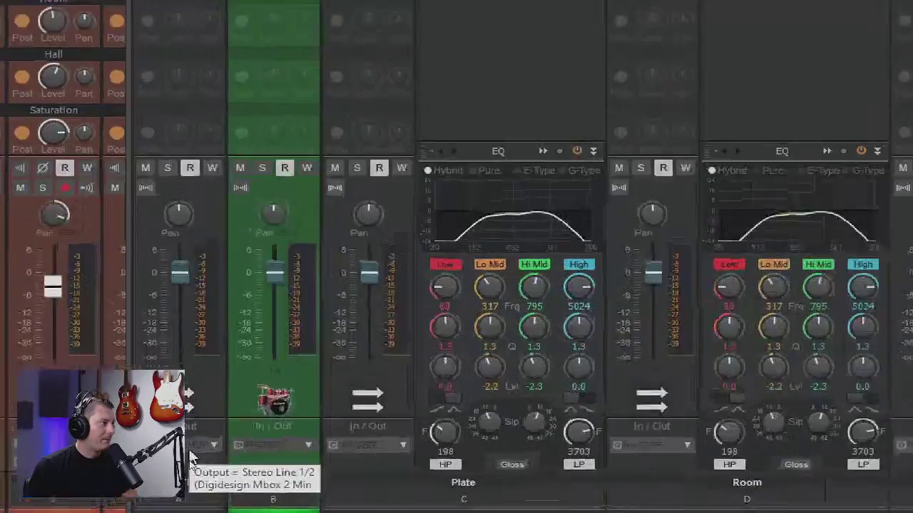
pyautogui.click(189, 464)
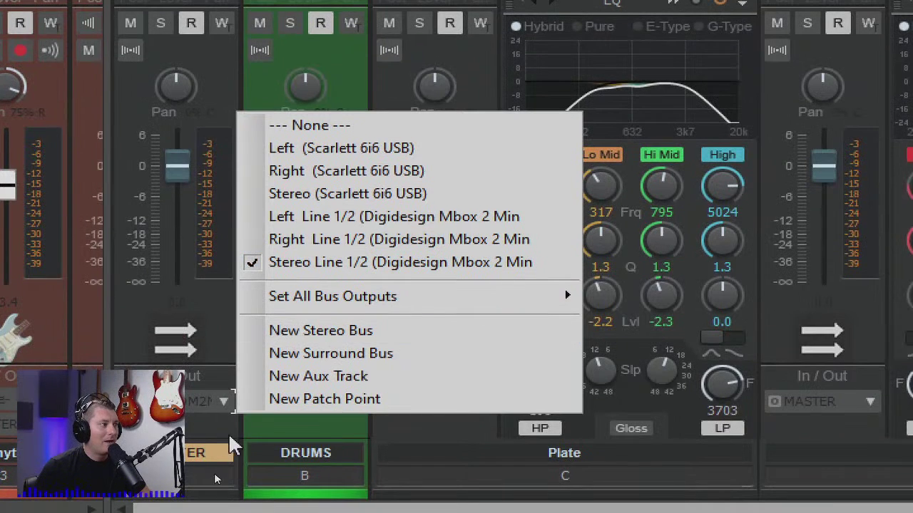
pyautogui.click(337, 437)
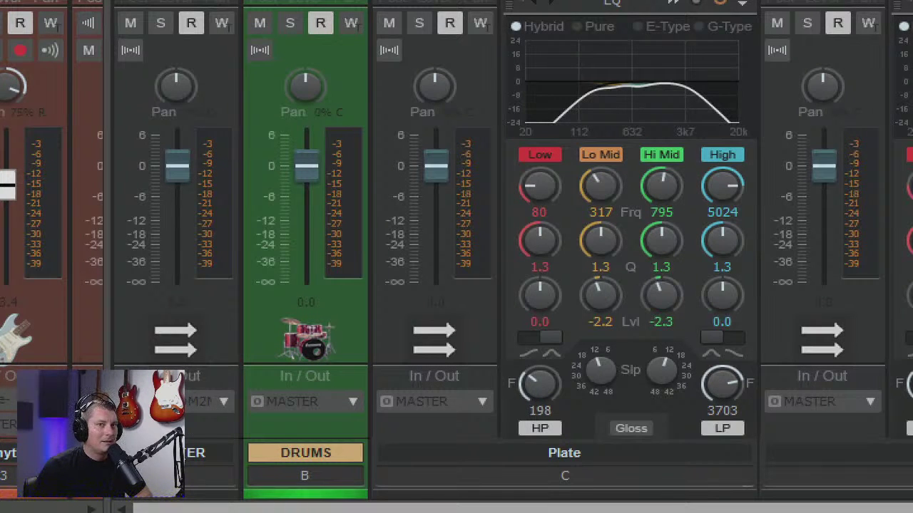
# Step: Collapse the expanded ProChannel EQ modules on the Plate, Room, Hall and Saturation buses and select the Hall bus
pyautogui.scroll(5, 591, 286)
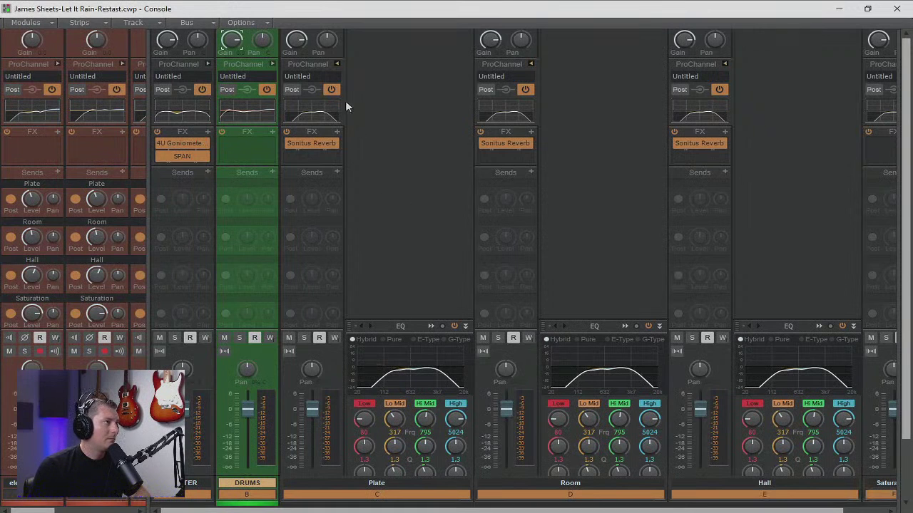
pyautogui.click(337, 64)
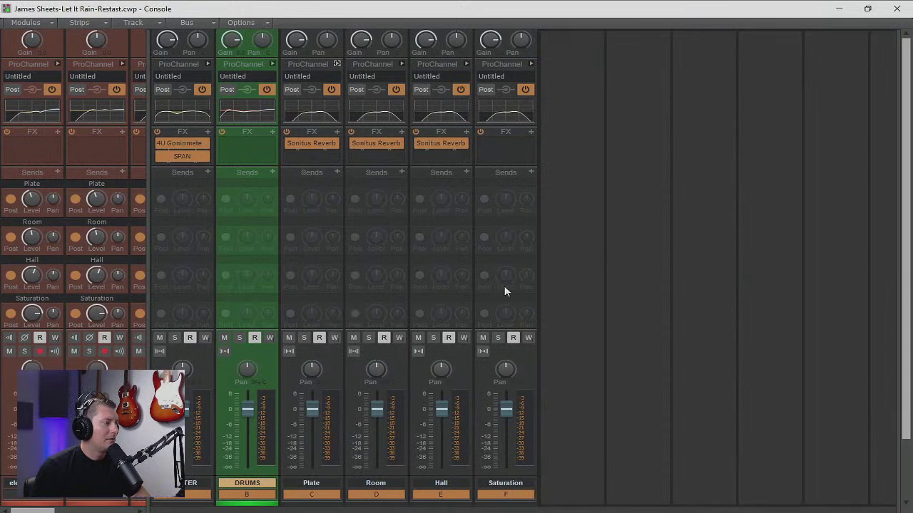
pyautogui.click(458, 246)
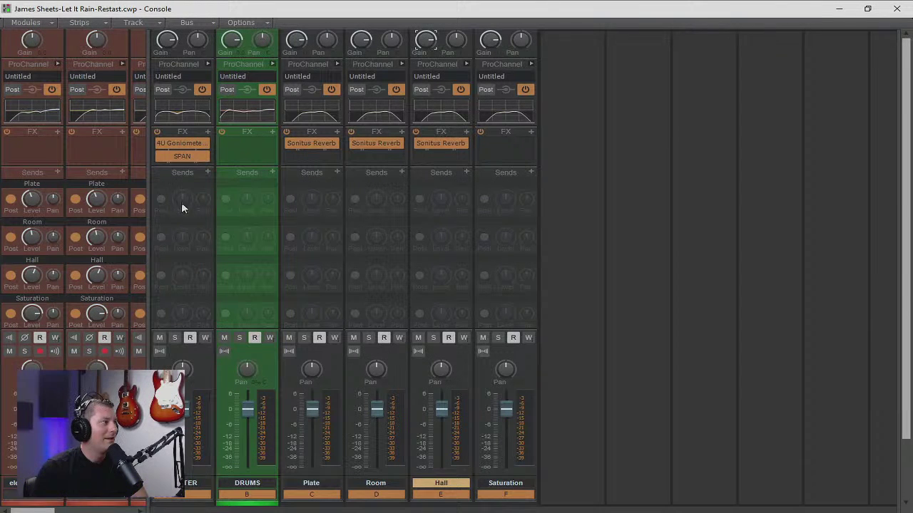
# Step: Widen the Console's track section and look through the destinations available for a new send on the first guitar strip
pyautogui.moveTo(146, 198); pyautogui.dragTo(502, 206)
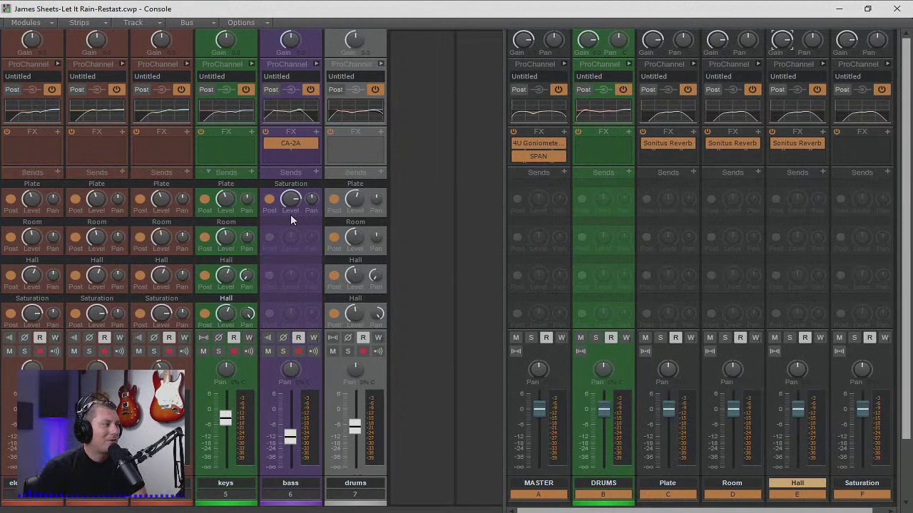
pyautogui.click(59, 179)
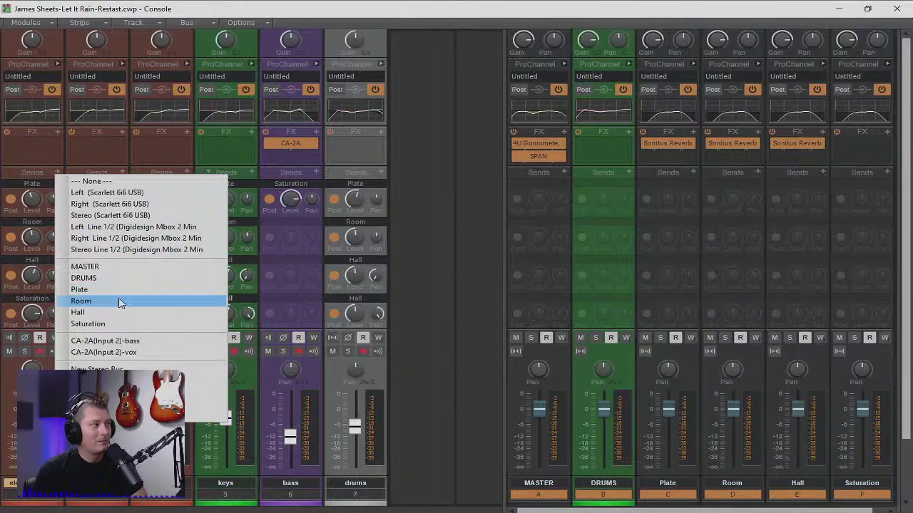
pyautogui.click(51, 156)
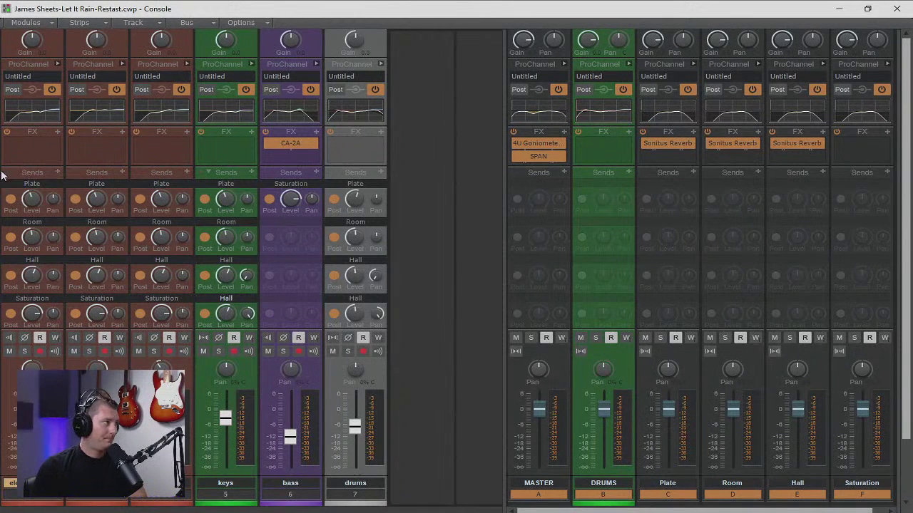
pyautogui.moveTo(45, 276)
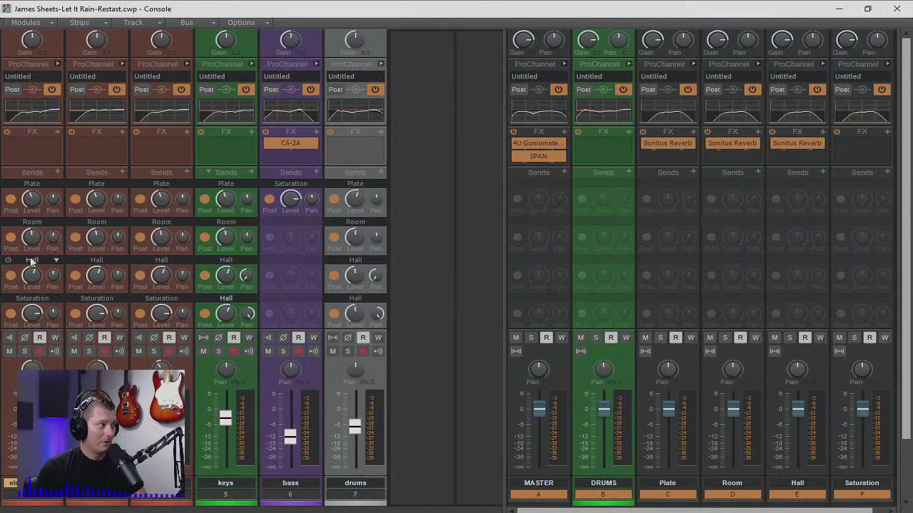
pyautogui.moveTo(37, 322)
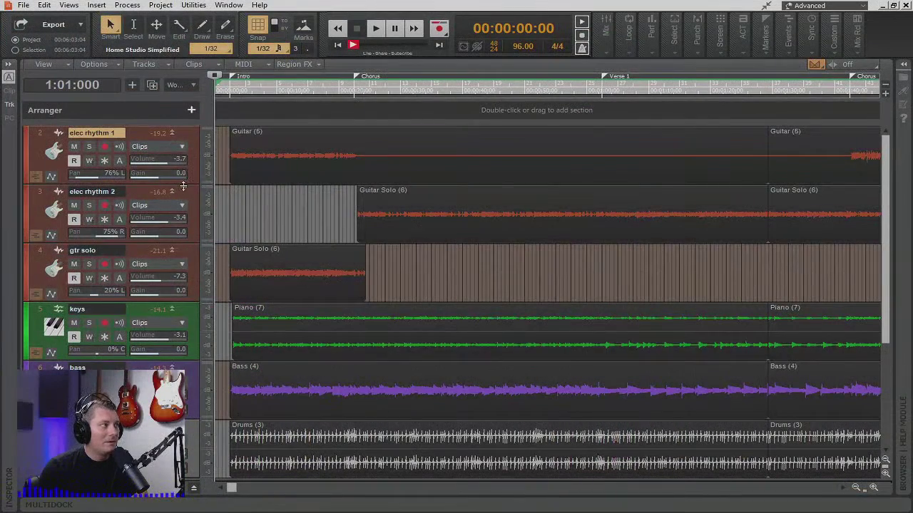
# Step: Enlarge the elec rhythm 1 track in the Track view to show its Plate, Room, Hall and Saturation sends
pyautogui.moveTo(183, 186); pyautogui.dragTo(178, 362)
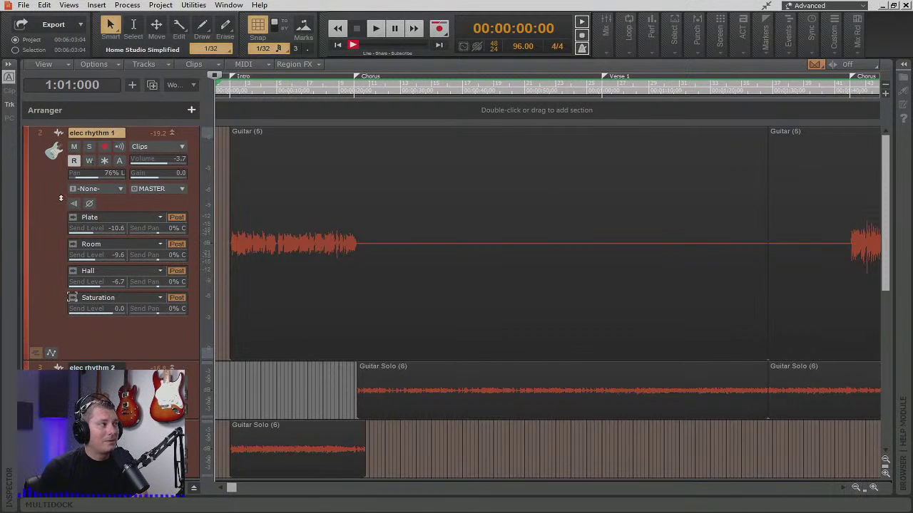
pyautogui.moveTo(98, 182)
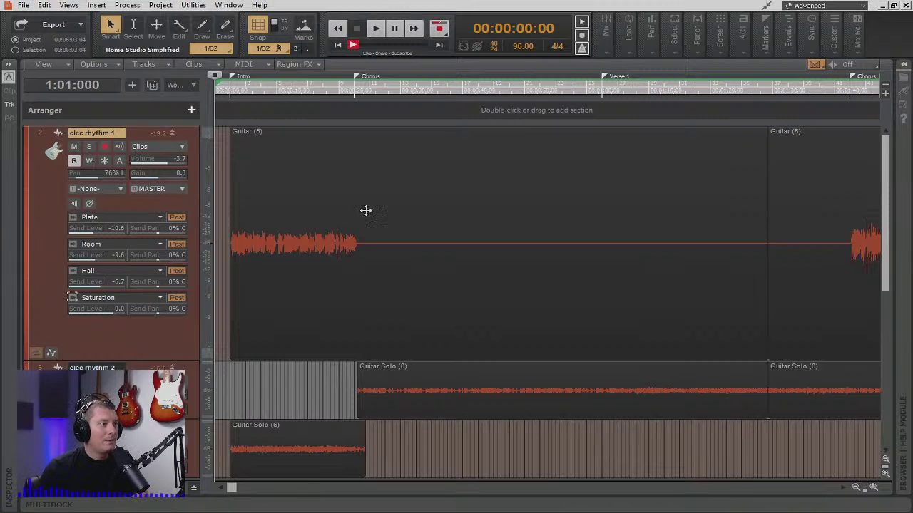
pyautogui.scroll(-1, 792, 178)
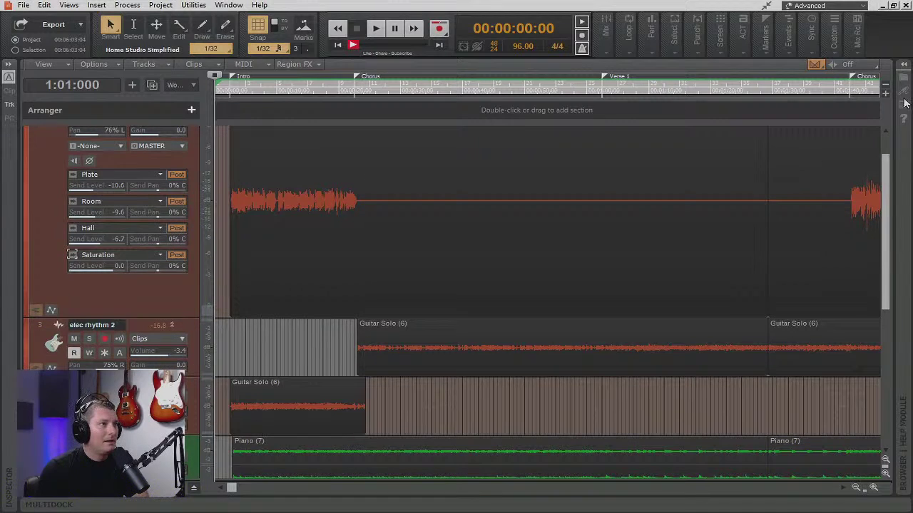
# Step: Move the playhead to 41:04:000, just before the chorus following Verse 1, and solo the elec rhythm 1 track
pyautogui.click(847, 89)
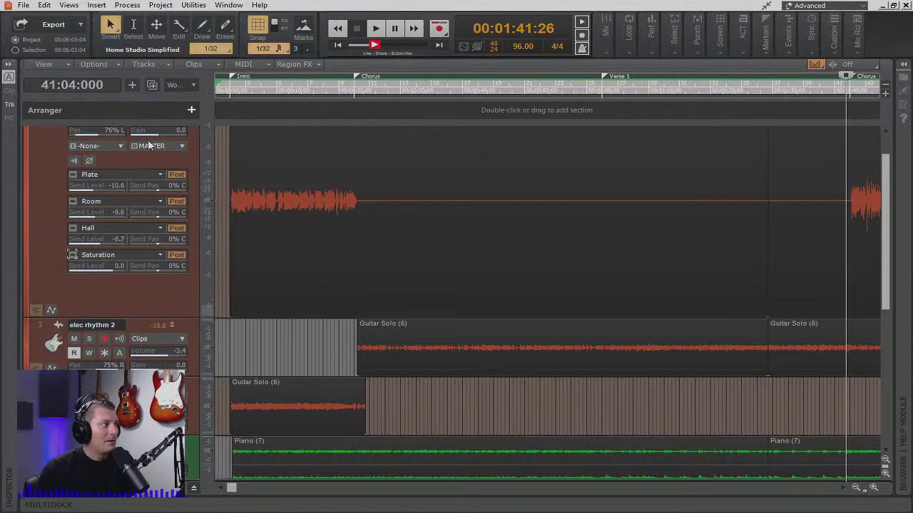
pyautogui.scroll(1, 143, 193)
pyautogui.click(90, 147)
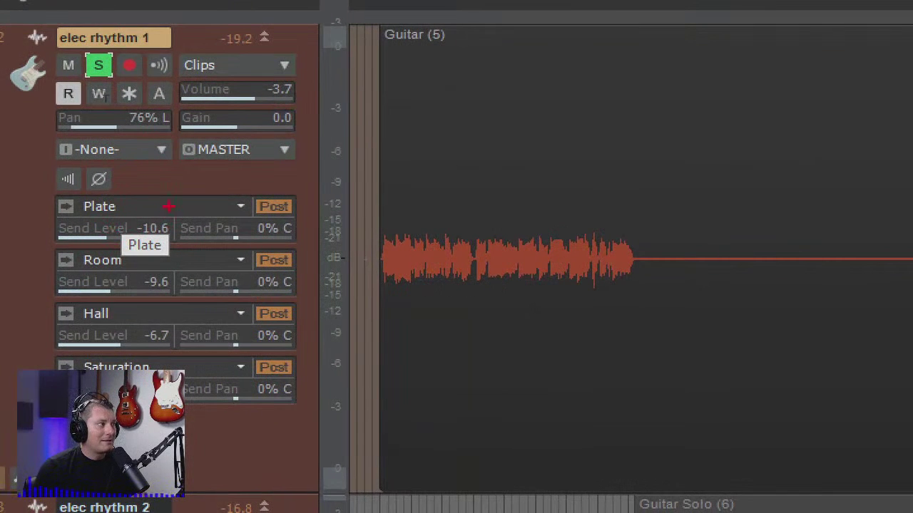
pyautogui.moveTo(132, 178)
pyautogui.mouseDown()
pyautogui.moveTo(121, 257)
pyautogui.moveTo(350, 184)
pyautogui.moveTo(80, 155)
pyautogui.mouseUp()
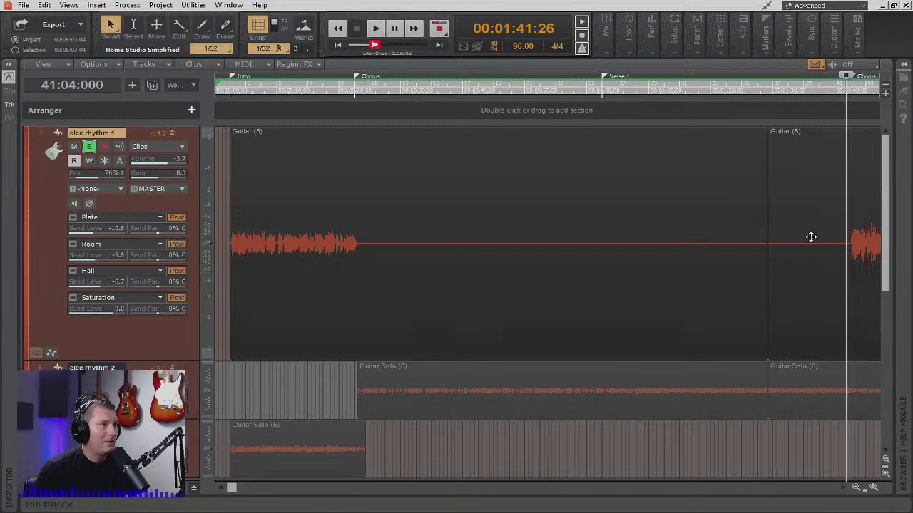
# Step: Set a loop over elec rhythm 1 from the chorus after Verse 1 to about the Solo marker and start playback
pyautogui.click(808, 205)
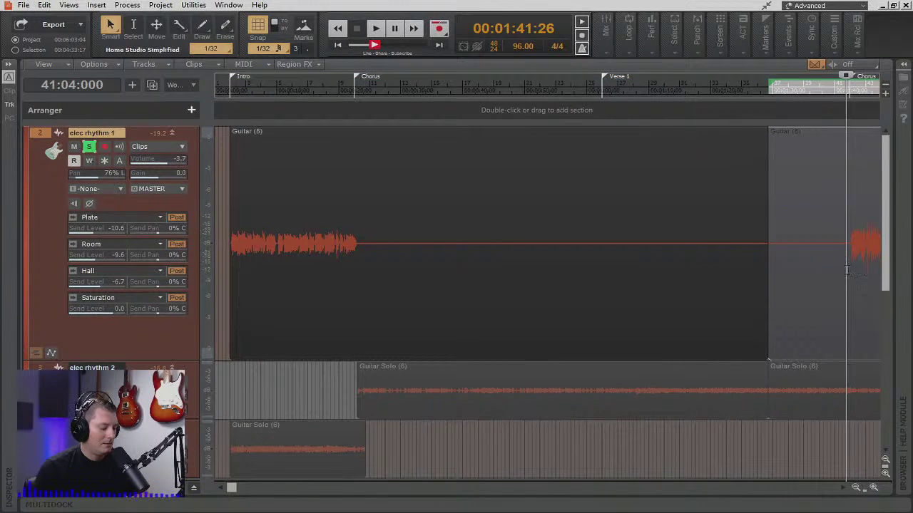
pyautogui.hotkey('ctrl', 'Left')
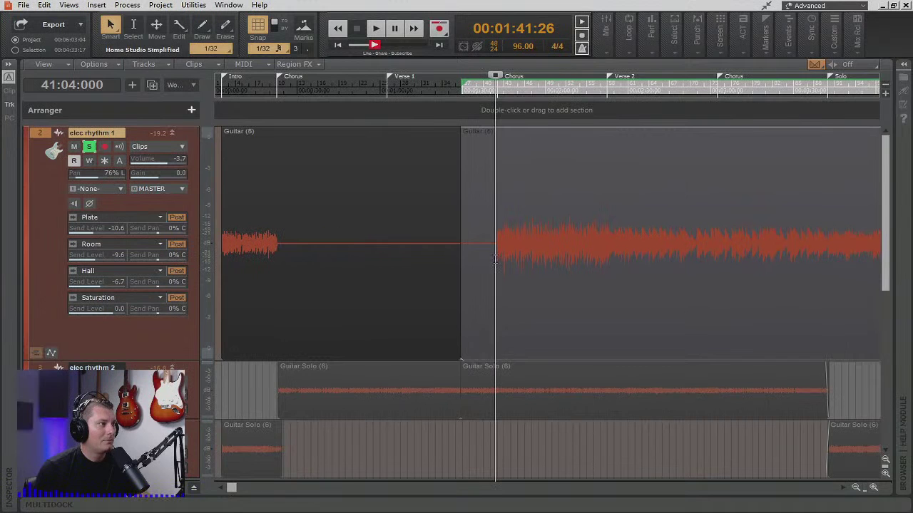
pyautogui.click(498, 258)
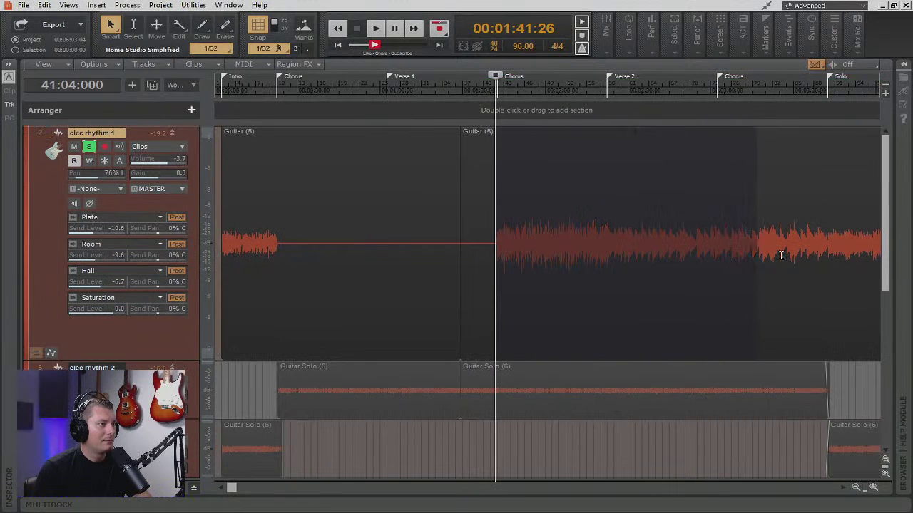
pyautogui.keyDown('shift'); pyautogui.click(836, 254); pyautogui.keyUp('shift')
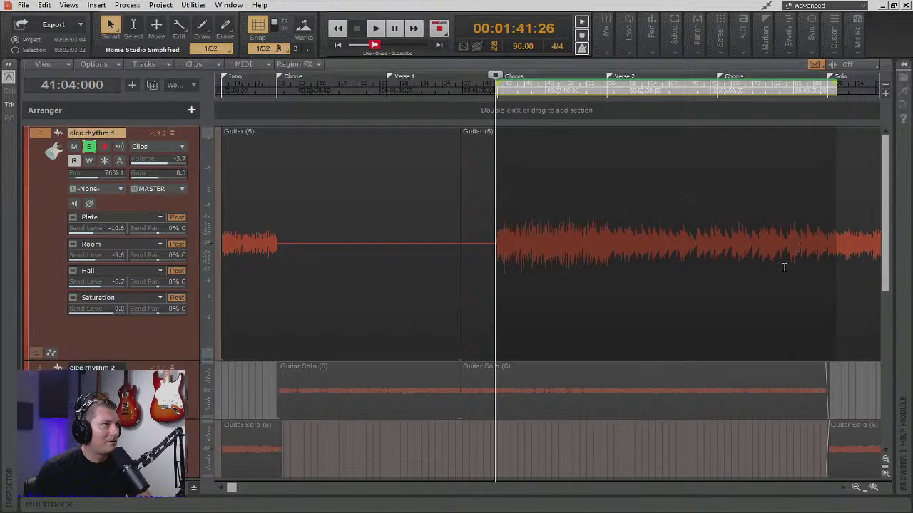
pyautogui.click(376, 29)
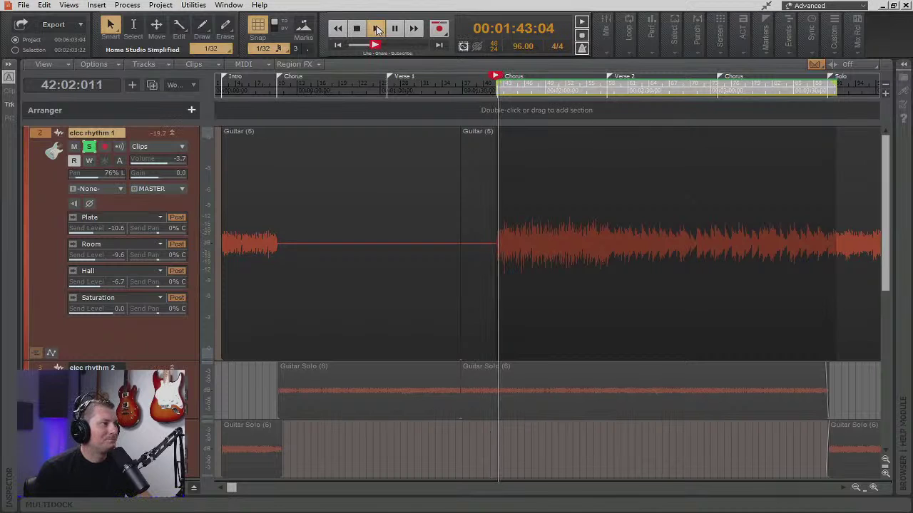
# Step: Turn on the Plate and Room sends of elec rhythm 1, trying a higher Plate send level and settling on about -10.4
pyautogui.click(72, 218)
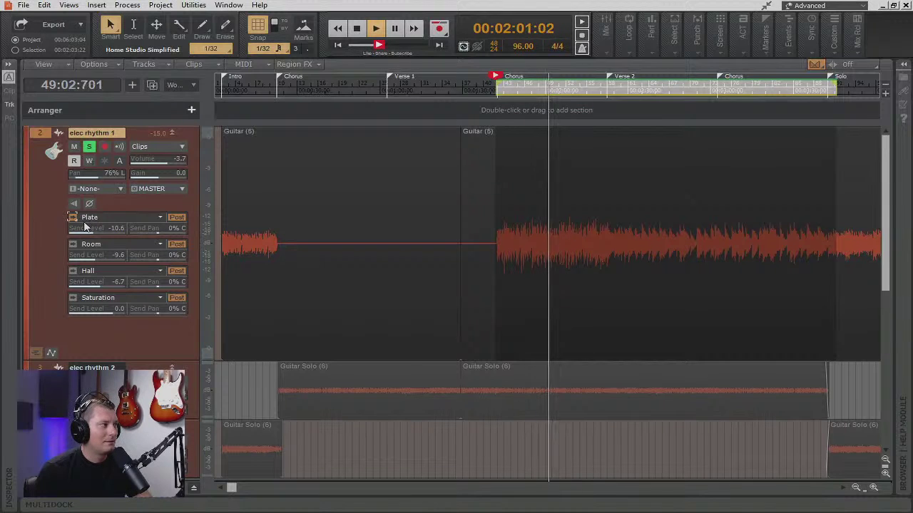
pyautogui.moveTo(91, 237)
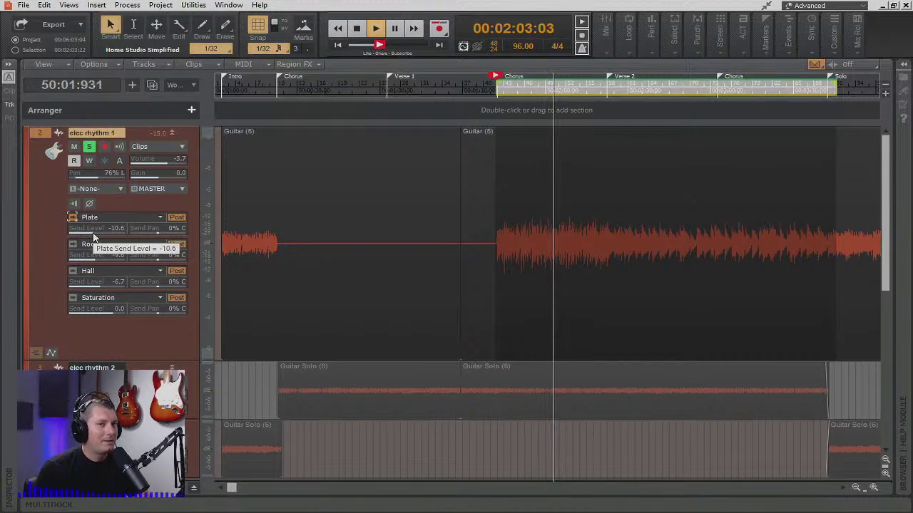
pyautogui.moveTo(93, 238); pyautogui.dragTo(124, 228)
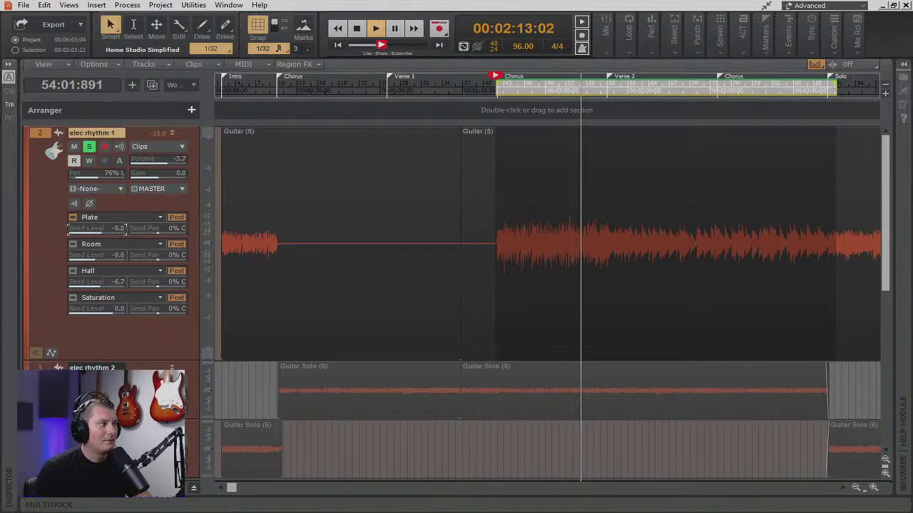
pyautogui.moveTo(125, 228); pyautogui.dragTo(94, 237)
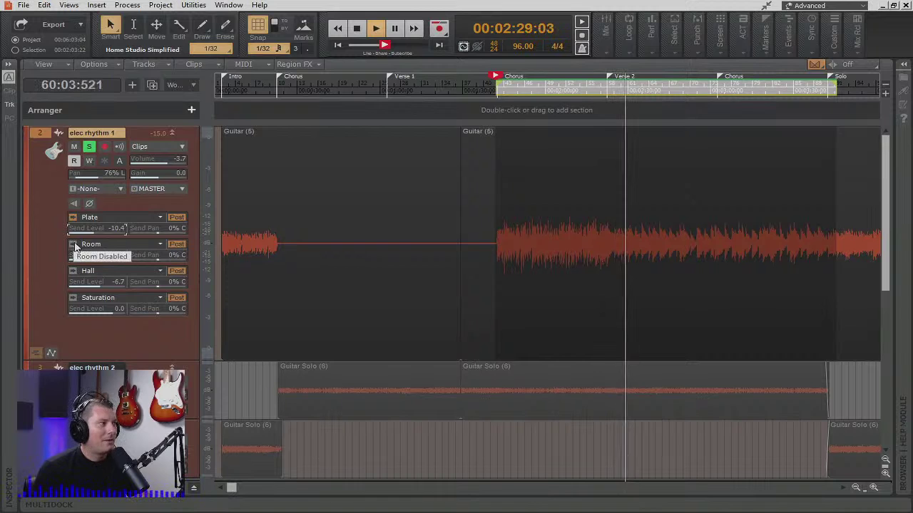
pyautogui.click(73, 245)
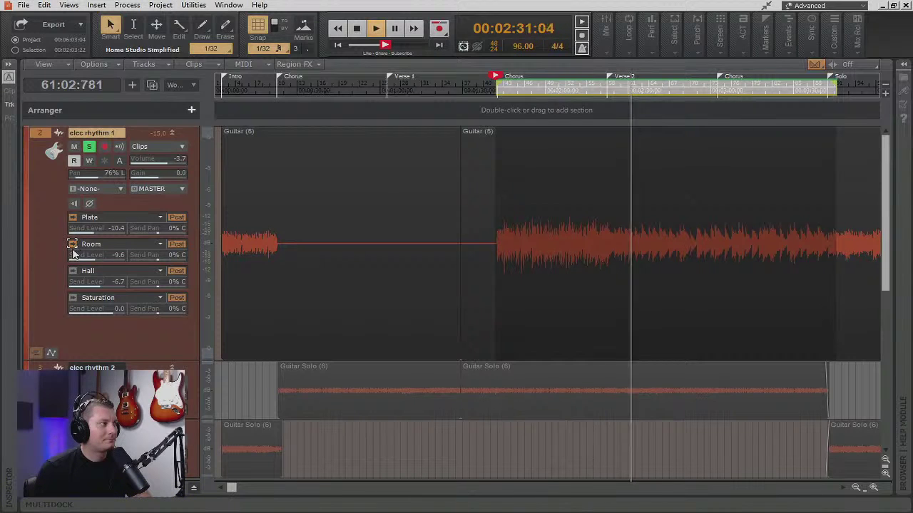
pyautogui.moveTo(91, 256)
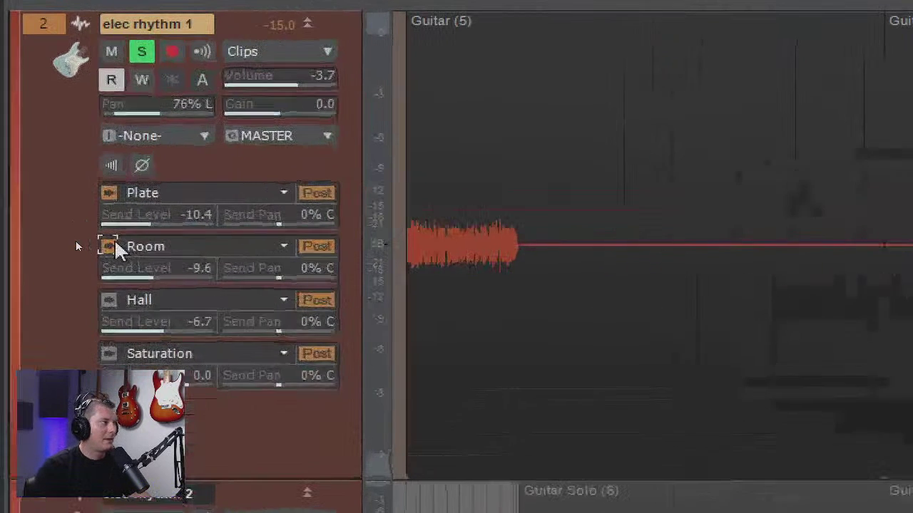
# Step: Isolate elec rhythm 1's Hall send by enabling it and disabling Room and Plate, and set its level to about -6.9
pyautogui.click(119, 301)
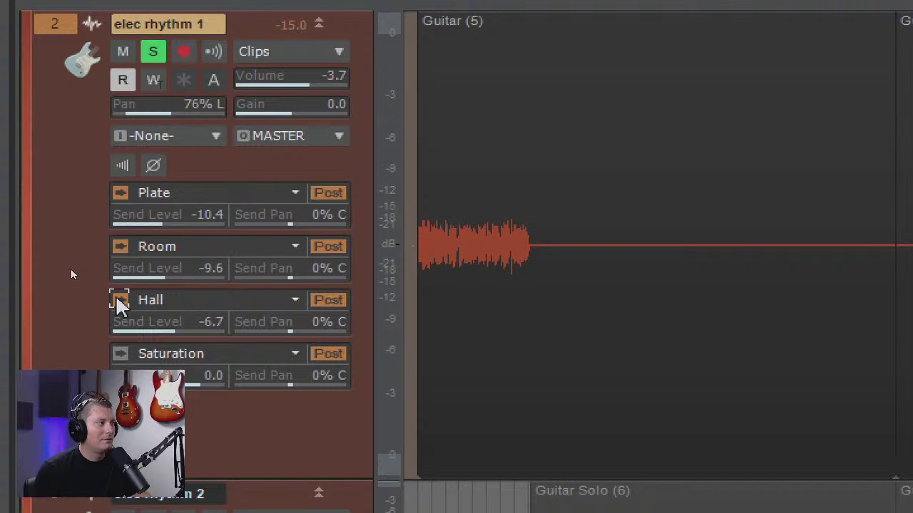
pyautogui.click(121, 250)
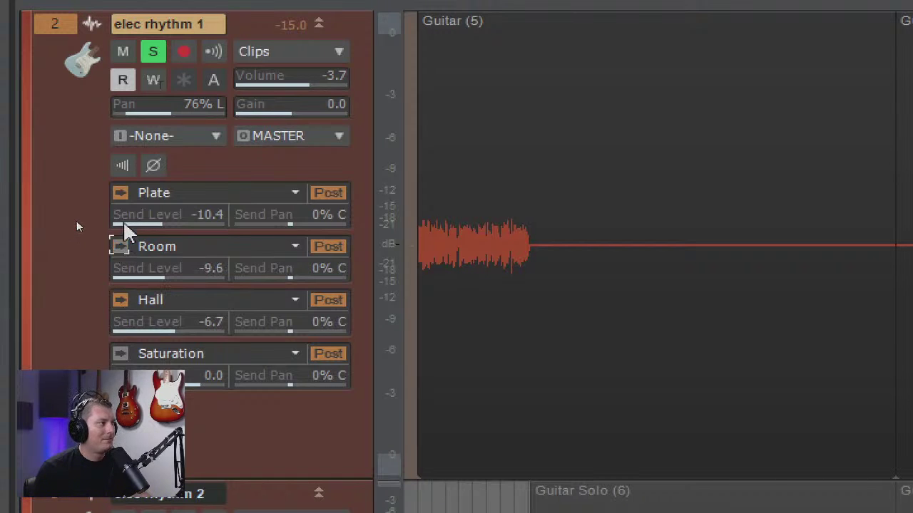
pyautogui.click(123, 193)
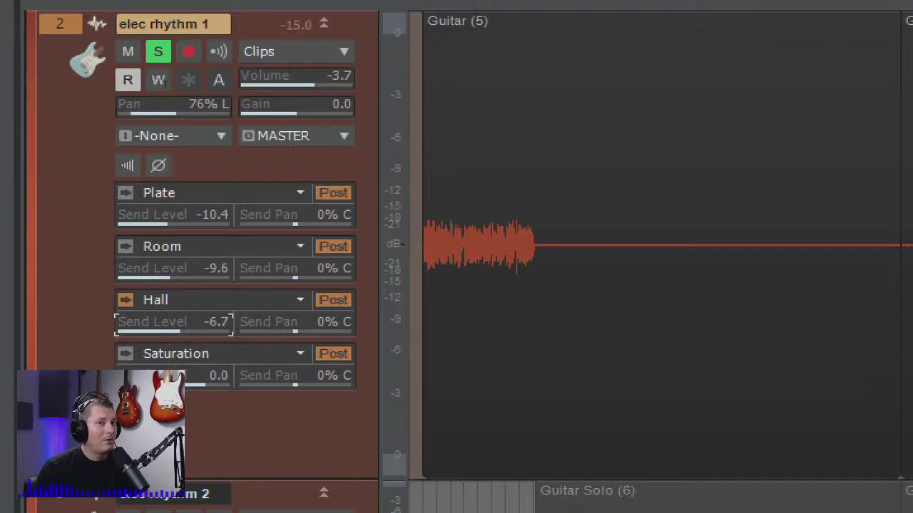
pyautogui.moveTo(180, 337); pyautogui.dragTo(203, 336)
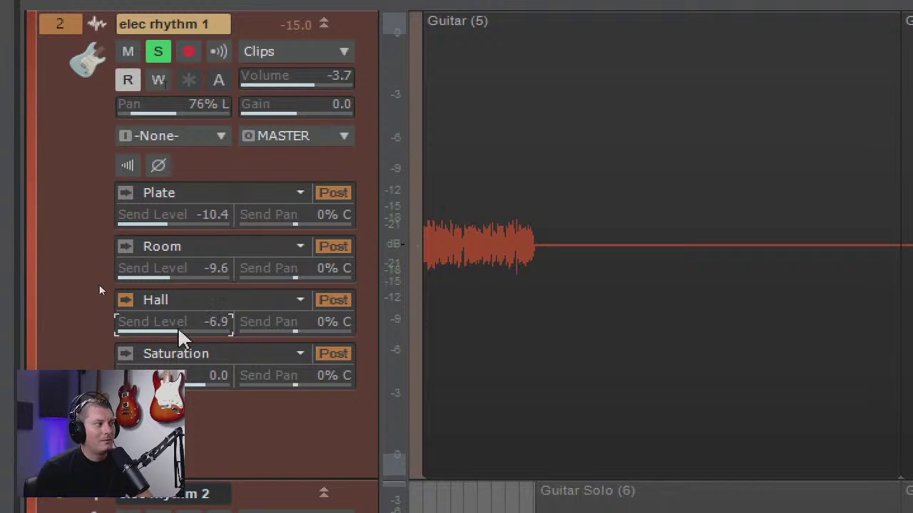
# Step: Re-enable the Plate and Room sends of elec rhythm 1 so they run together with the Hall send
pyautogui.click(146, 193)
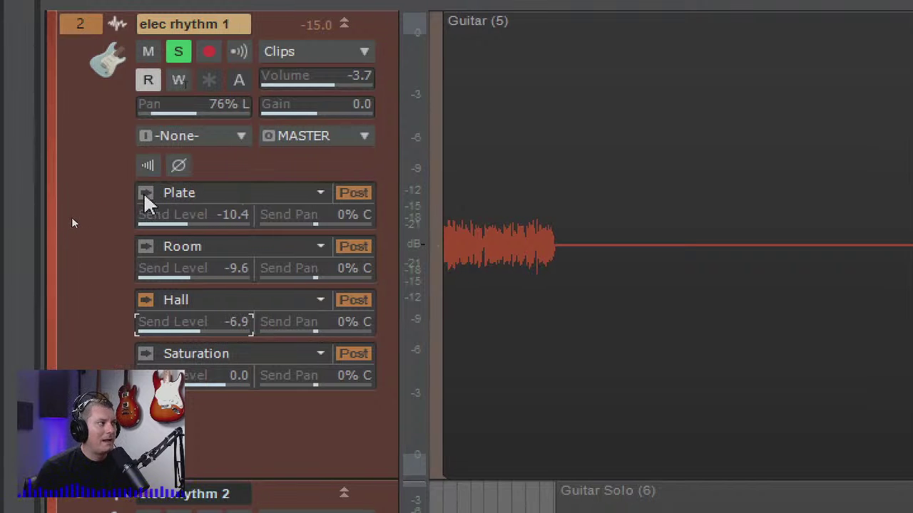
pyautogui.click(145, 246)
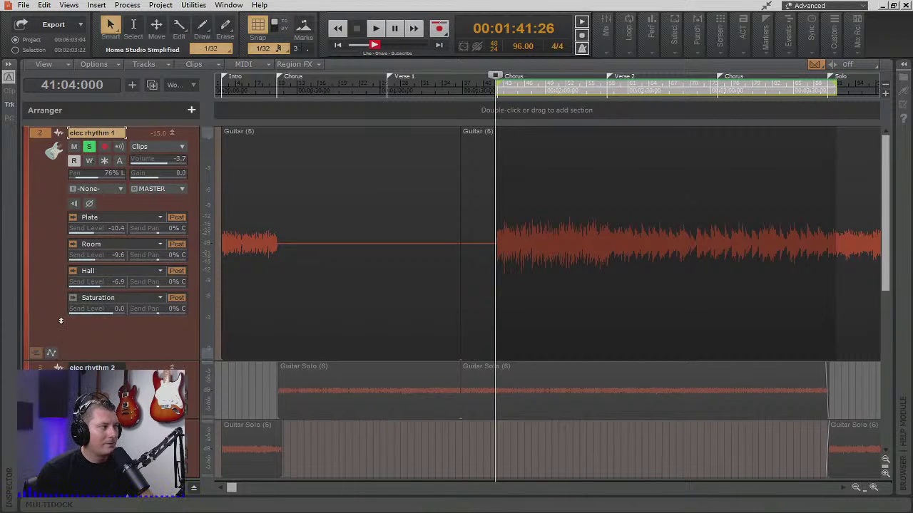
pyautogui.click(73, 271)
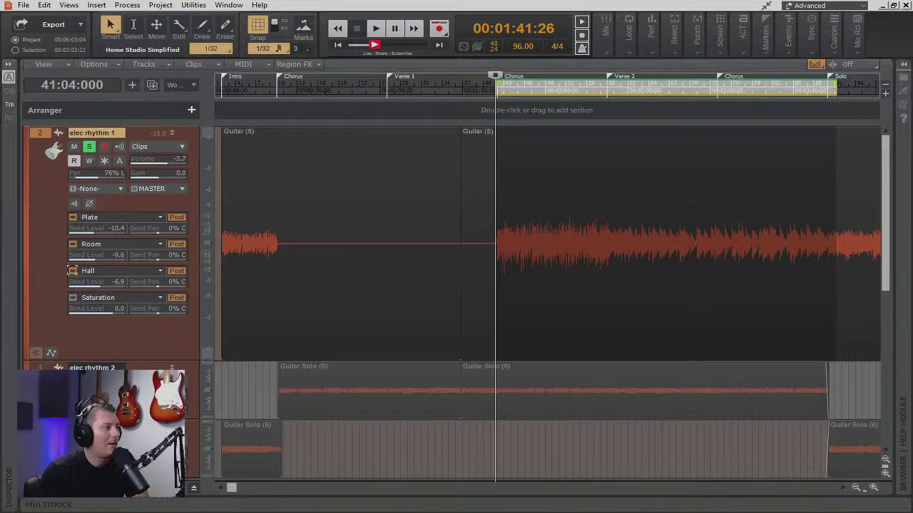
# Step: Open the Console view, give the buses more room and expand the Saturation bus's ProChannel
pyautogui.click(193, 491)
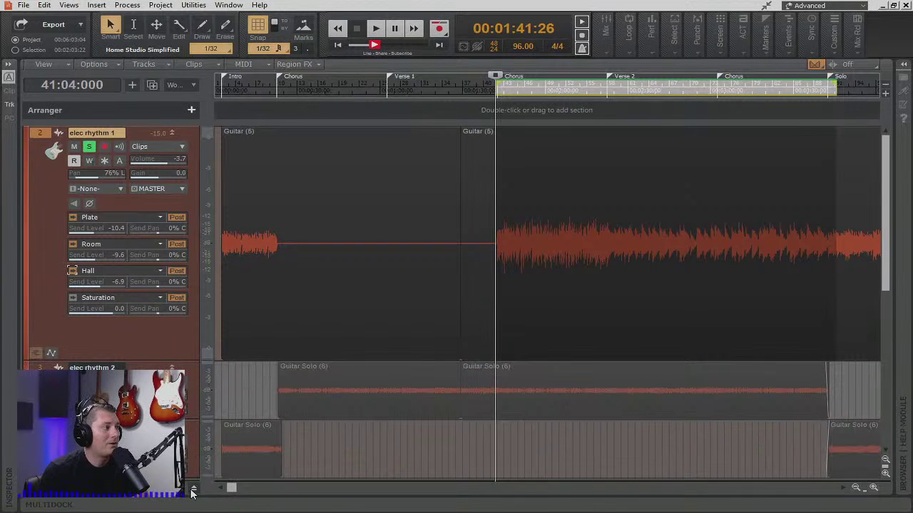
pyautogui.click(68, 5)
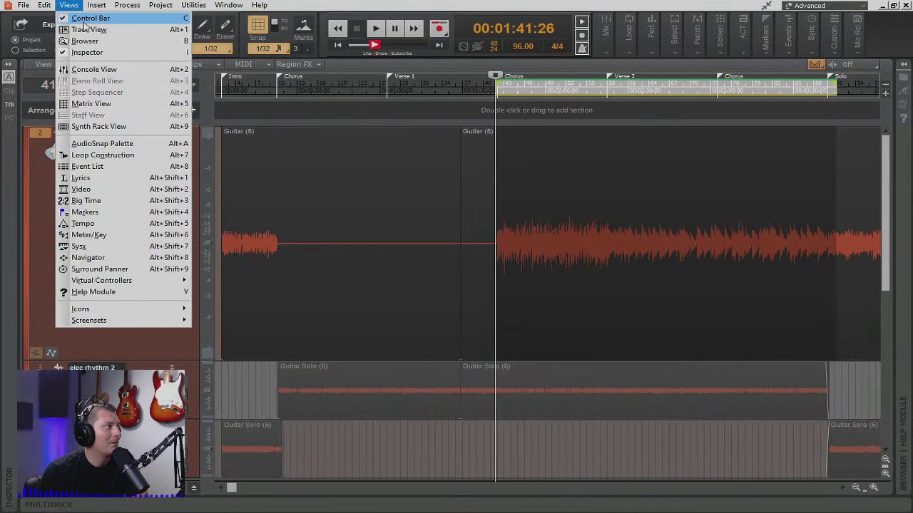
pyautogui.click(83, 69)
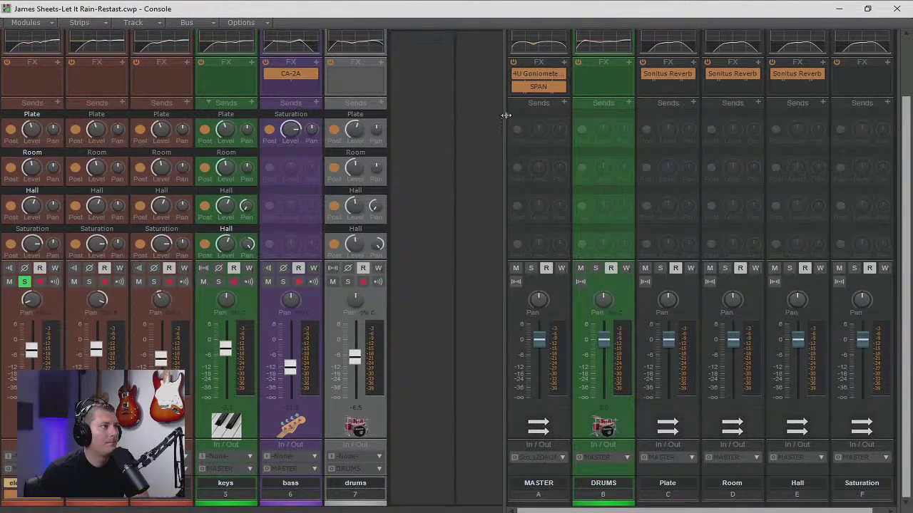
pyautogui.moveTo(505, 116); pyautogui.dragTo(340, 129)
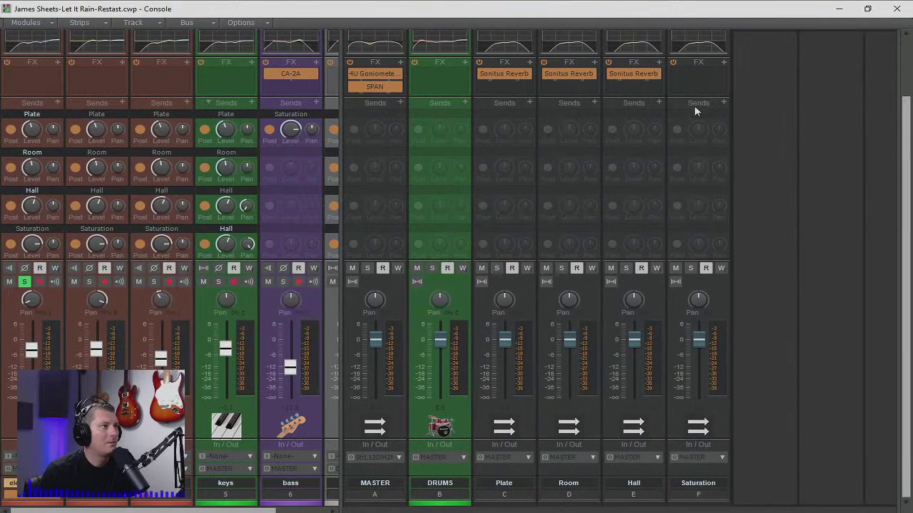
pyautogui.scroll(3, 750, 276)
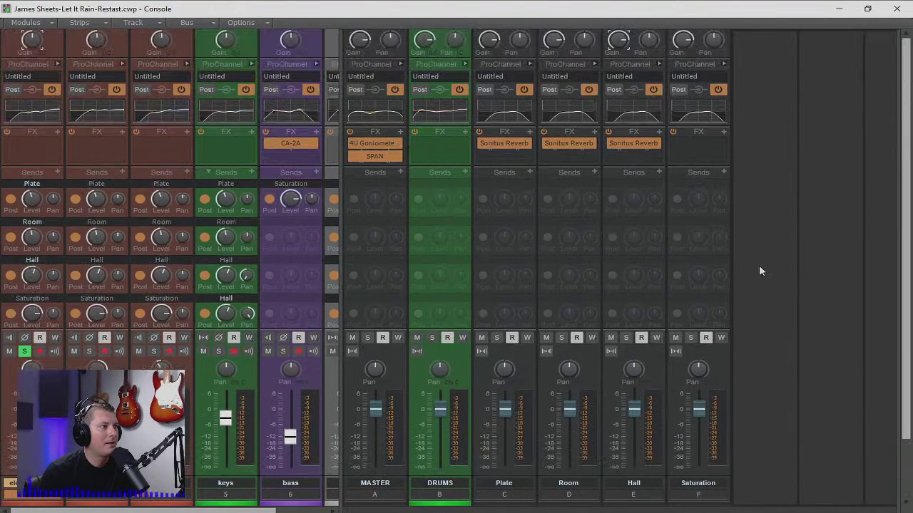
pyautogui.click(722, 63)
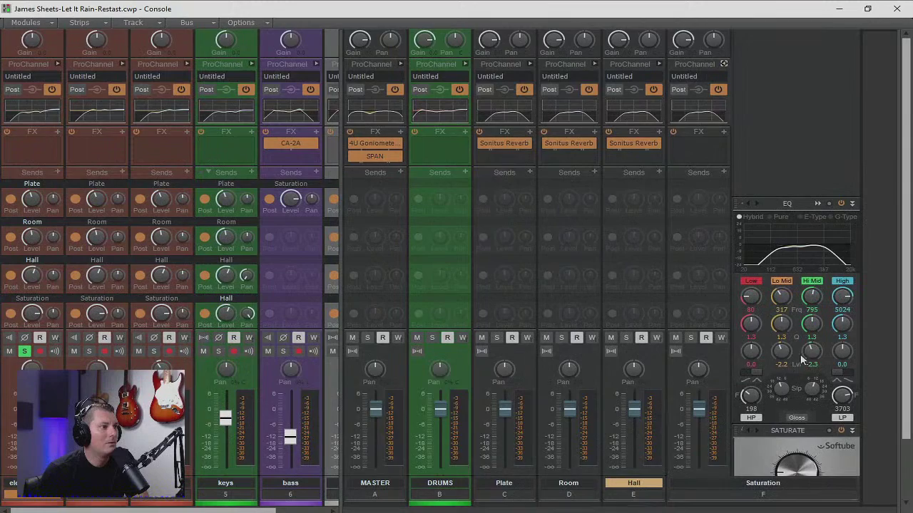
# Step: Examine the Saturate module on the Saturation bus, including its saturation knob and Keep High, Neutral and Keep Low switch
pyautogui.scroll(-3, 802, 360)
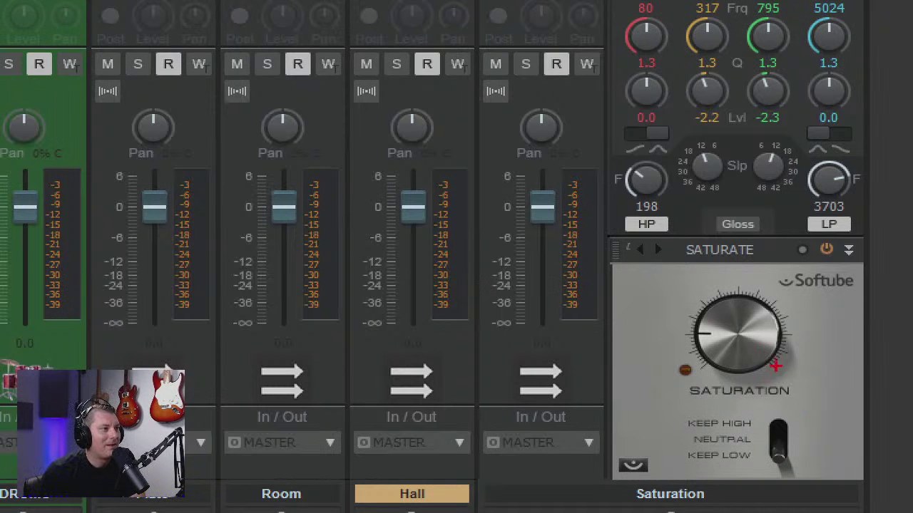
pyautogui.moveTo(785, 407)
pyautogui.mouseDown()
pyautogui.moveTo(659, 407)
pyautogui.moveTo(742, 503)
pyautogui.moveTo(827, 428)
pyautogui.moveTo(784, 407)
pyautogui.mouseUp()
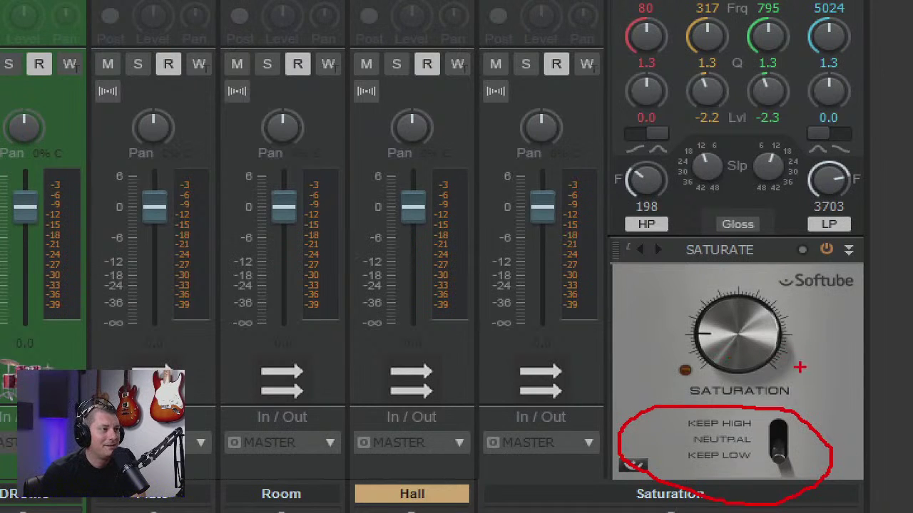
pyautogui.moveTo(816, 373); pyautogui.dragTo(662, 509)
pyautogui.moveTo(821, 456)
pyautogui.mouseDown()
pyautogui.moveTo(856, 336)
pyautogui.moveTo(771, 271)
pyautogui.moveTo(756, 471)
pyautogui.moveTo(806, 456)
pyautogui.mouseUp()
pyautogui.moveTo(741, 342)
pyautogui.mouseDown()
pyautogui.moveTo(706, 449)
pyautogui.moveTo(856, 492)
pyautogui.moveTo(649, 396)
pyautogui.moveTo(902, 343)
pyautogui.mouseUp()
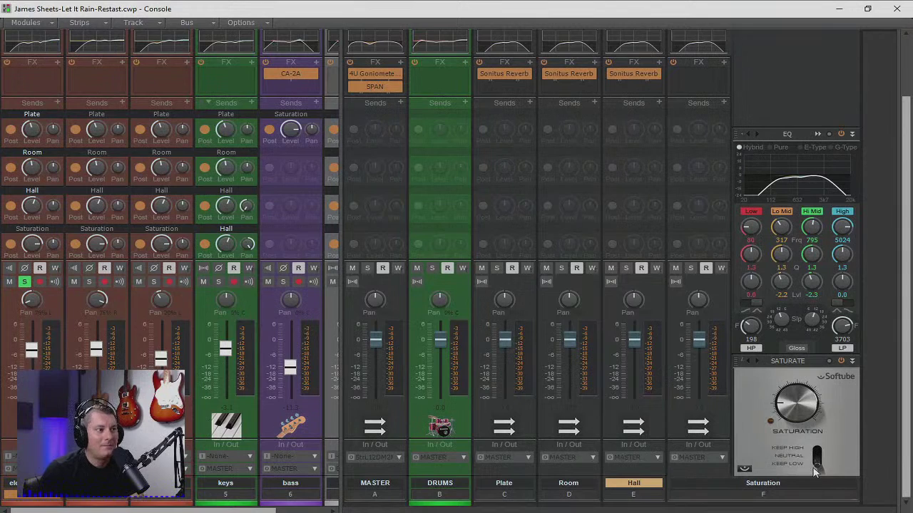
# Step: Collapse the Saturation bus's ProChannel, give the track strips more room again and close the Console view
pyautogui.scroll(2, 765, 144)
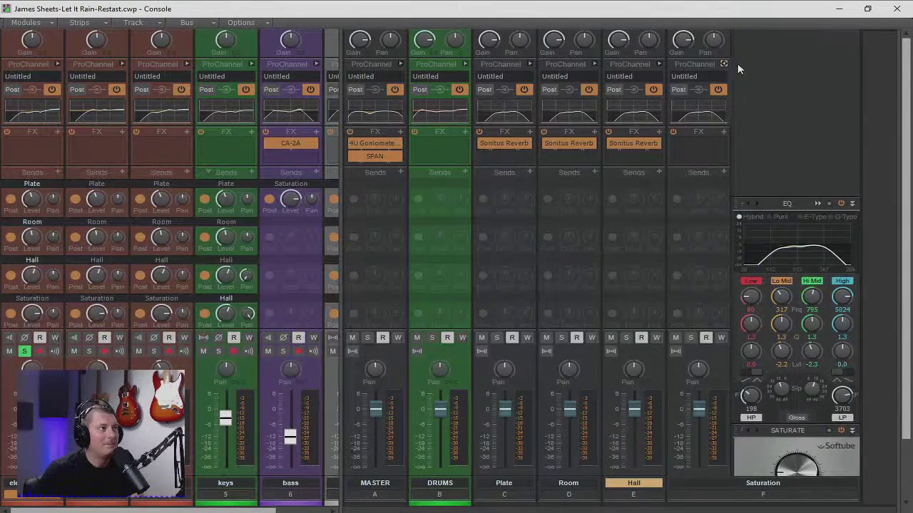
pyautogui.click(724, 65)
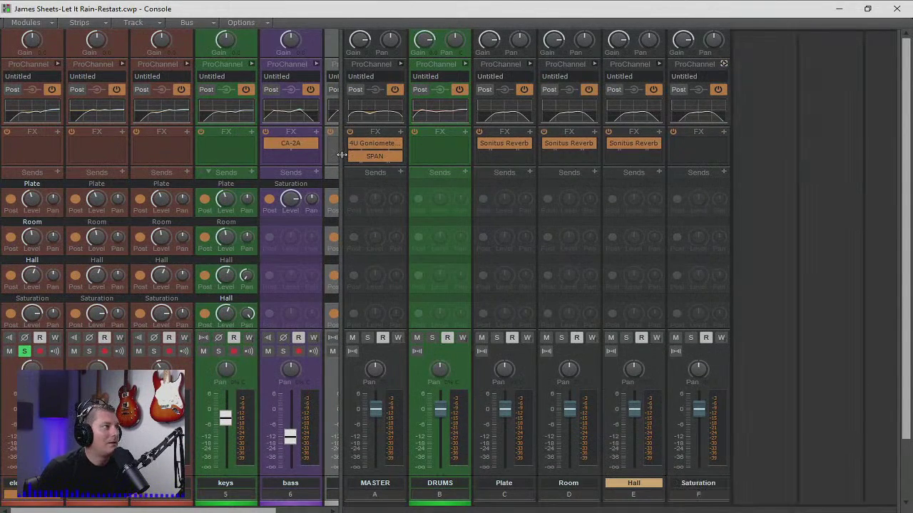
pyautogui.moveTo(342, 155); pyautogui.dragTo(733, 155)
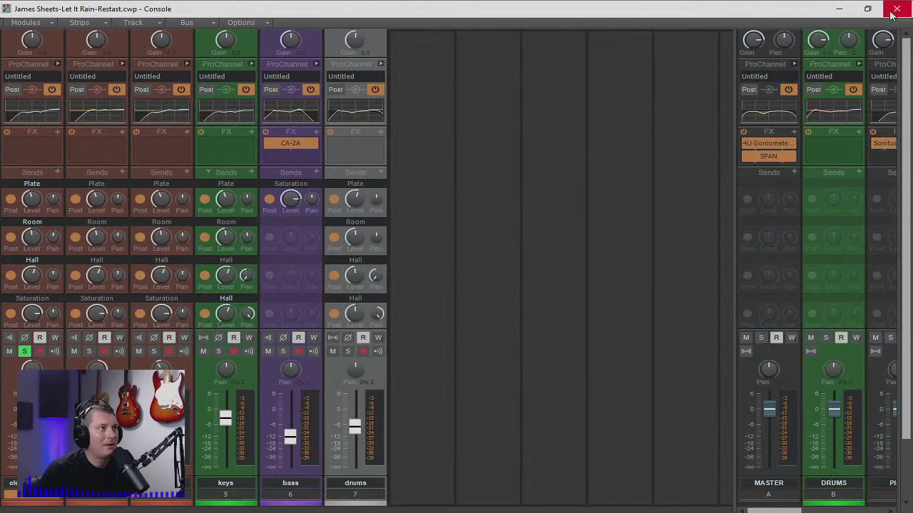
pyautogui.click(895, 9)
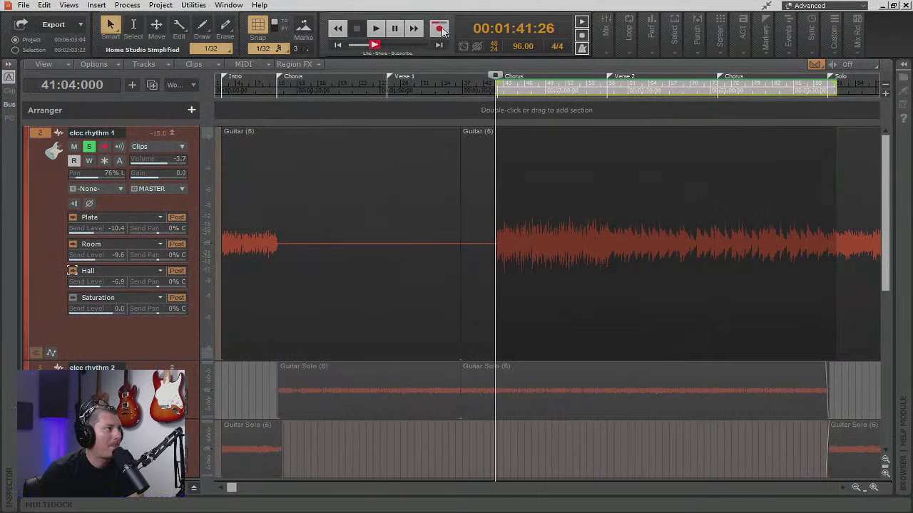
# Step: Play elec rhythm 1, widen the track controls to show the meters and compare the sound with its Saturation send on and off
pyautogui.press('space')
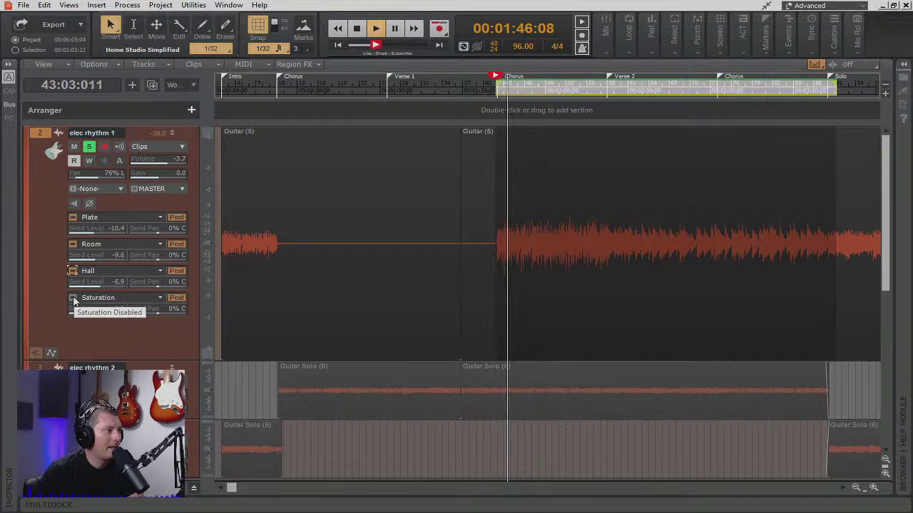
pyautogui.click(72, 300)
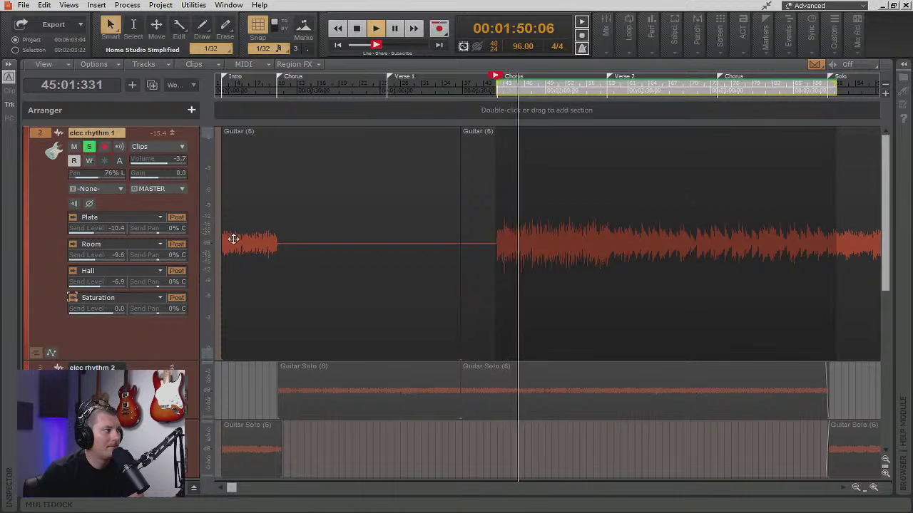
pyautogui.moveTo(201, 219); pyautogui.dragTo(243, 219)
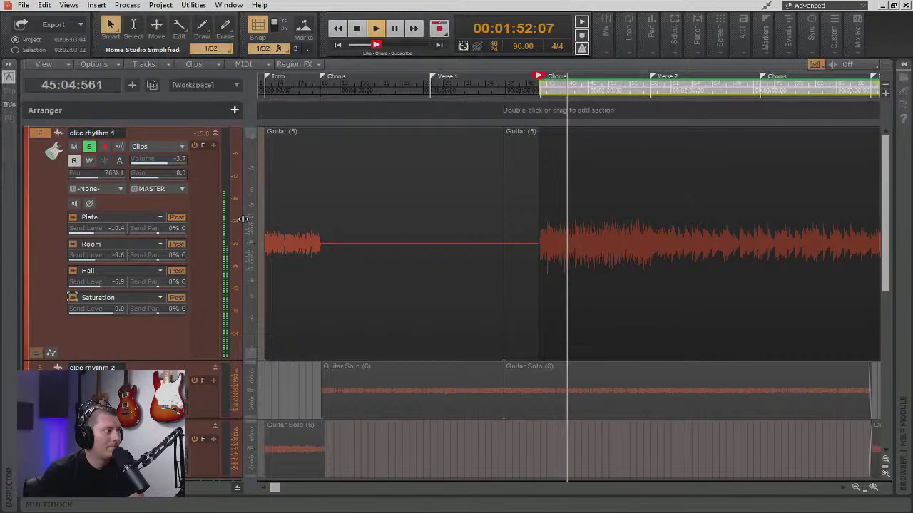
pyautogui.click(74, 298)
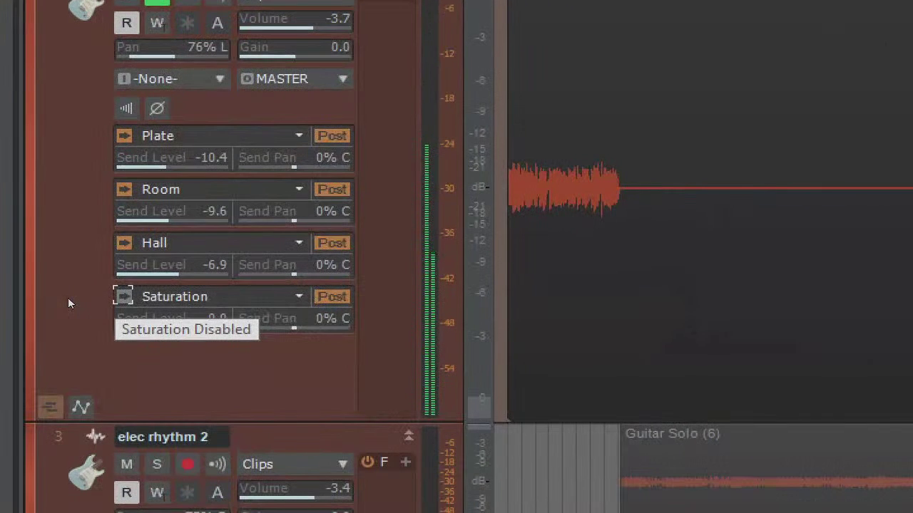
pyautogui.click(123, 296)
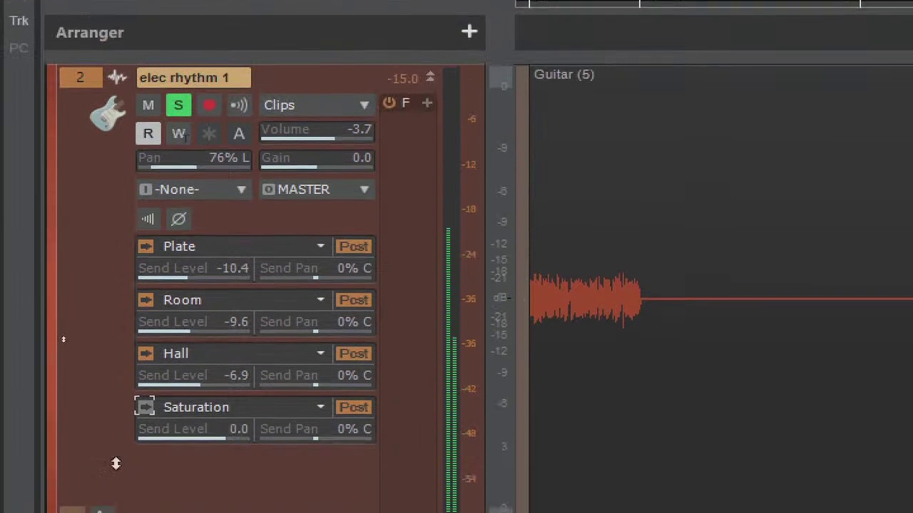
pyautogui.click(145, 356)
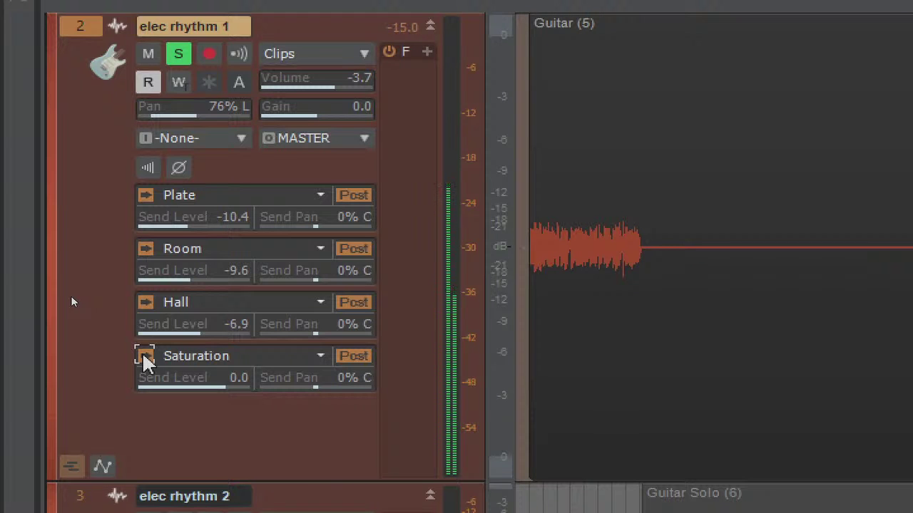
pyautogui.click(145, 356)
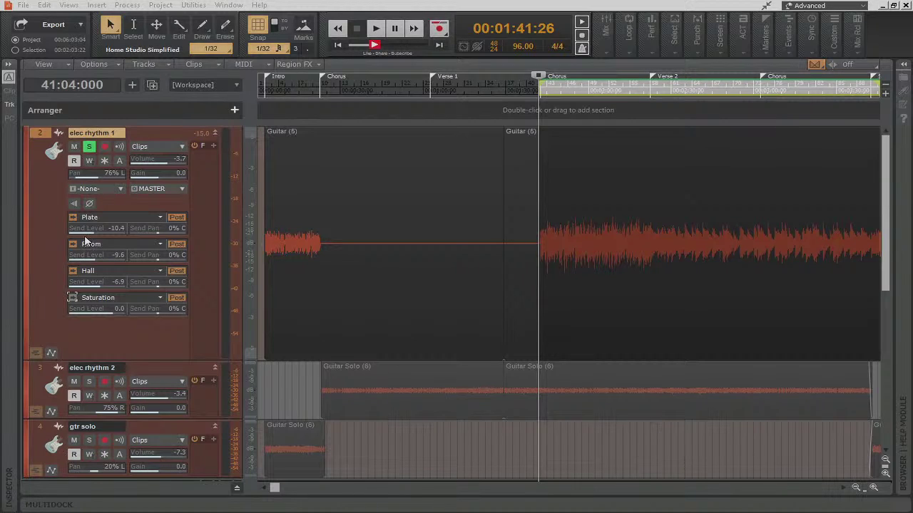
# Step: Pan elec rhythm 1's sends left and play: Plate 61%, Room 65%, Hall 60% and Saturation 100%
pyautogui.click(157, 235)
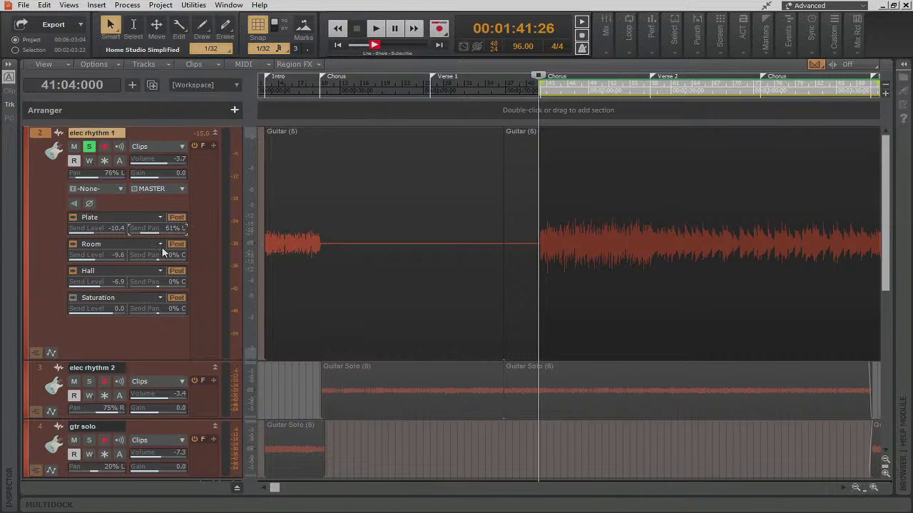
pyautogui.moveTo(158, 260); pyautogui.dragTo(152, 259)
pyautogui.press('space')
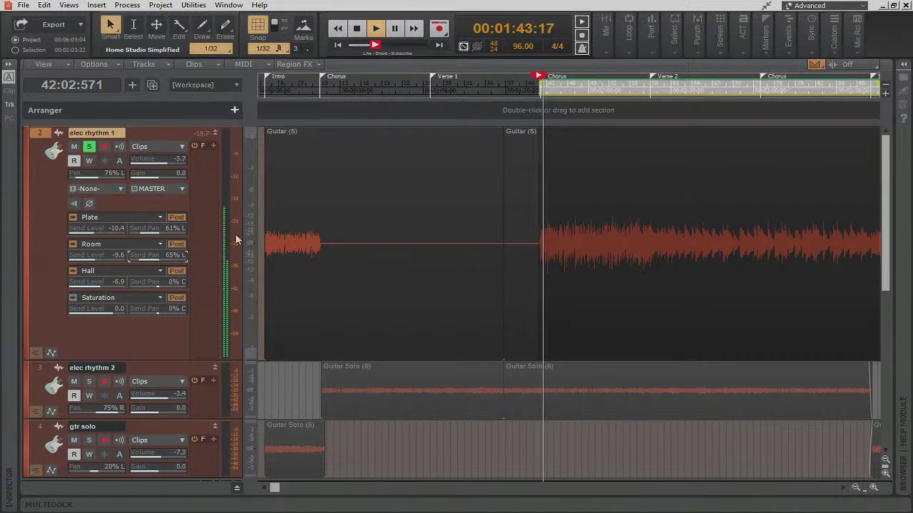
pyautogui.moveTo(157, 282); pyautogui.dragTo(129, 282)
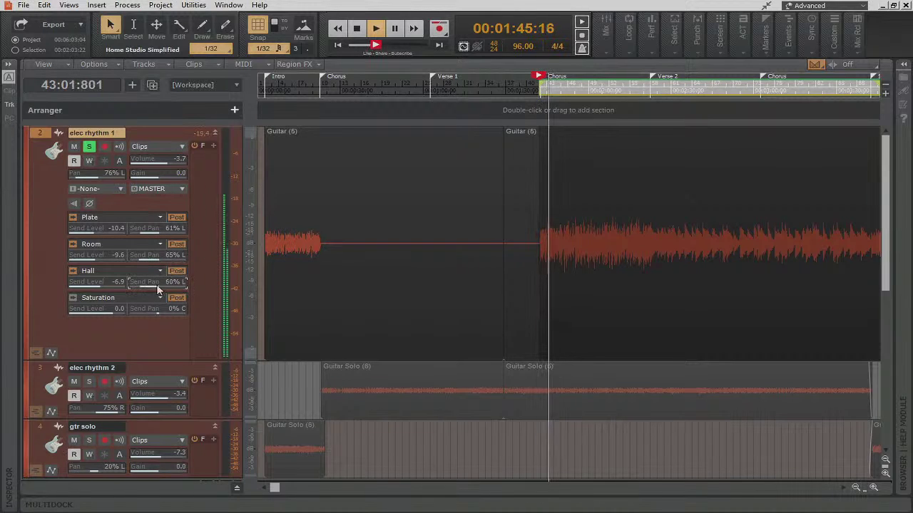
pyautogui.moveTo(157, 310); pyautogui.dragTo(117, 309)
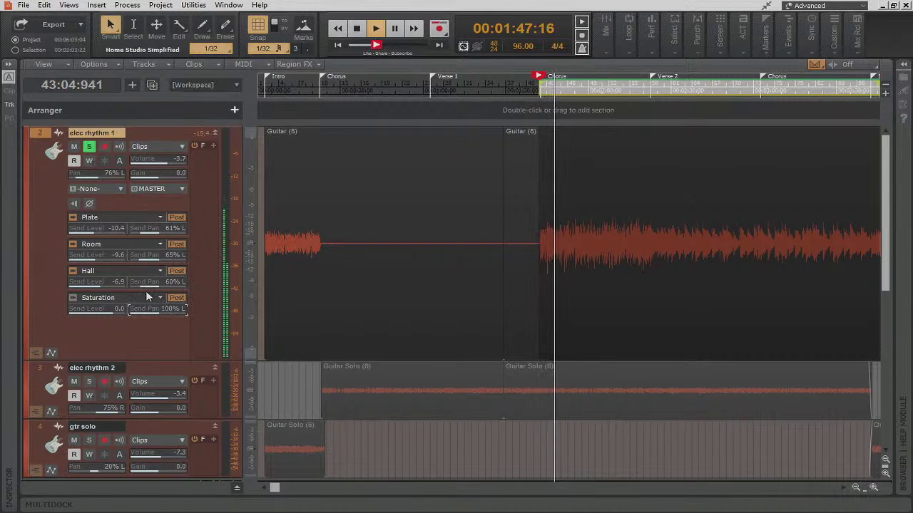
# Step: Pan the Hall, Room and Plate sends of elec rhythm 1 to 100% left and stop playback
pyautogui.moveTo(156, 282); pyautogui.dragTo(117, 257)
pyautogui.moveTo(157, 228); pyautogui.dragTo(135, 228)
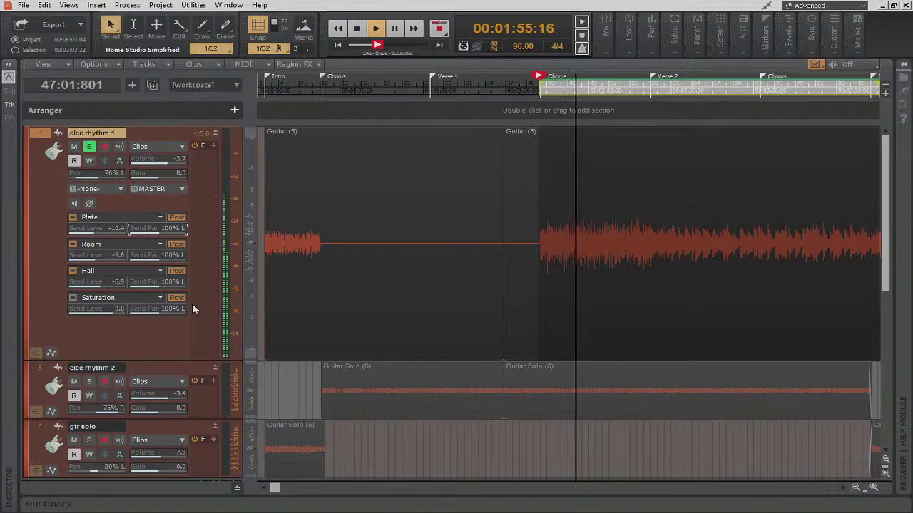
pyautogui.click(359, 29)
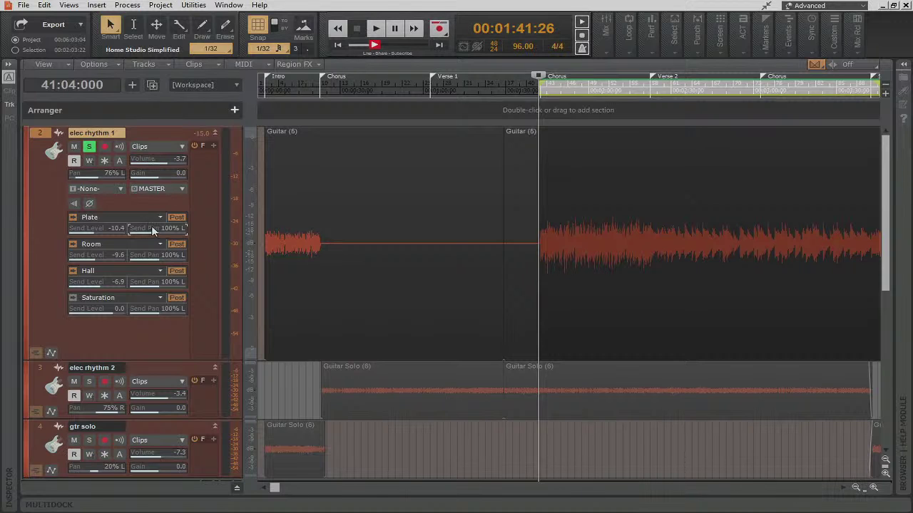
# Step: Reset the pan of all four sends on elec rhythm 1 to 0% centre
pyautogui.doubleClick(157, 281)
pyautogui.doubleClick(157, 307)
pyautogui.moveTo(112, 227)
pyautogui.moveTo(112, 312)
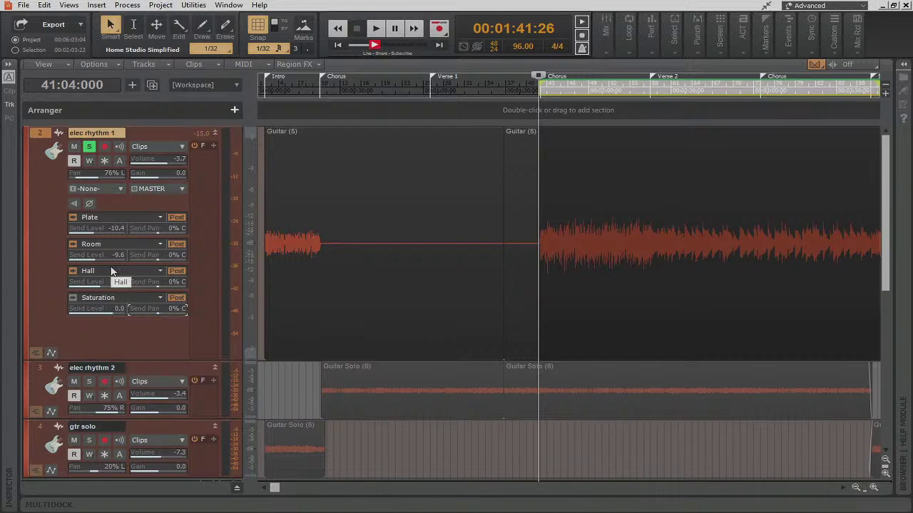
# Step: Enable elec rhythm 1's Saturation send, unsolo the track and, during playback, pan Plate 70% R, Room 76% R, Hall 75% R and Saturation 70% L
pyautogui.click(72, 302)
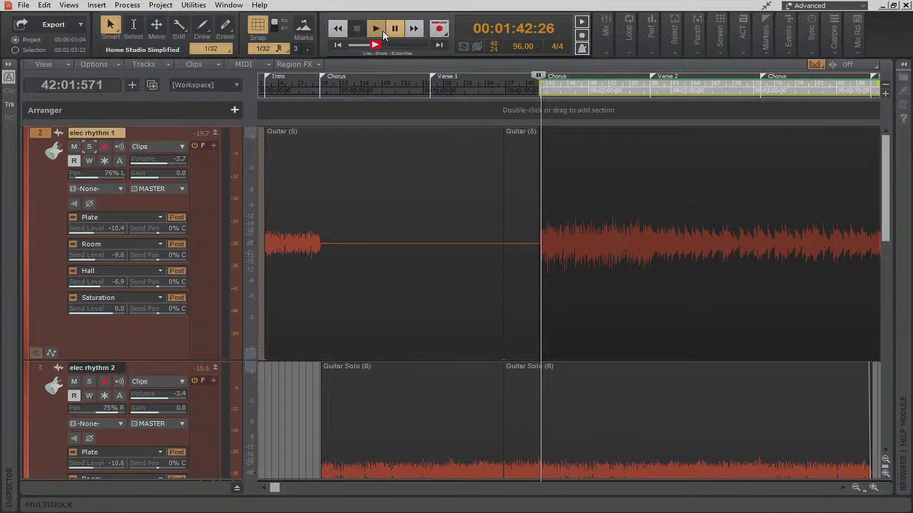
pyautogui.click(376, 29)
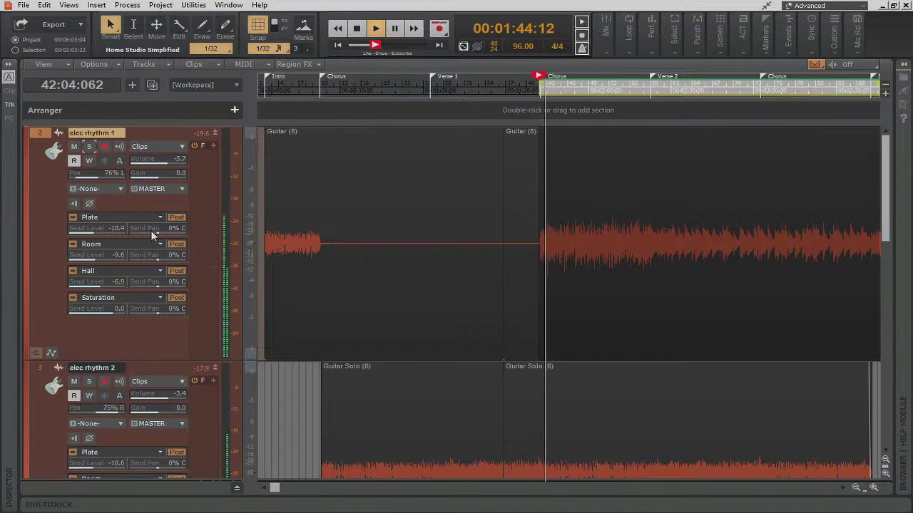
pyautogui.moveTo(152, 228); pyautogui.dragTo(169, 255)
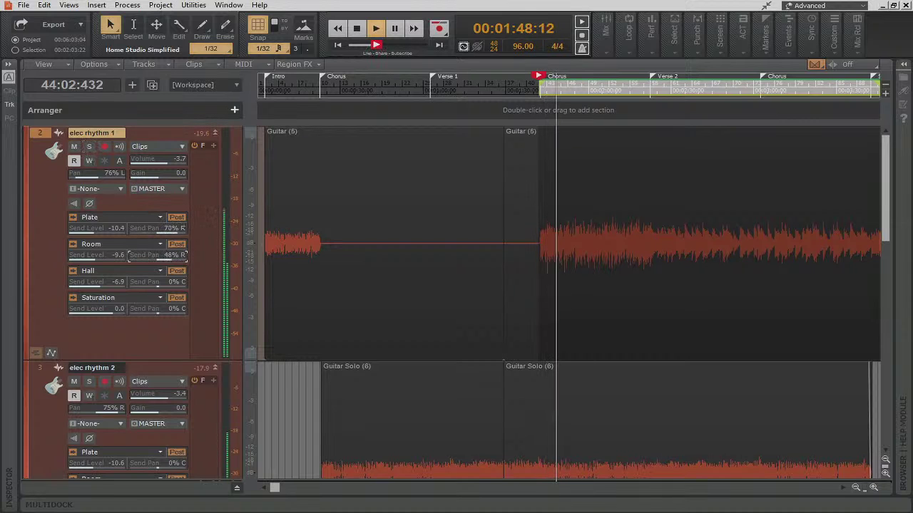
pyautogui.moveTo(160, 288); pyautogui.dragTo(150, 316)
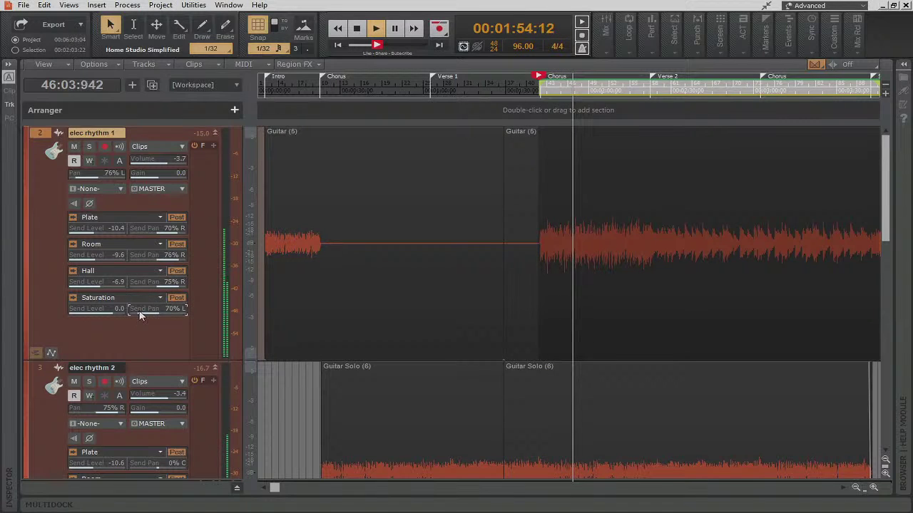
# Step: Pan elec rhythm 2's sends during playback: Plate 69% L, Room 69% L, Hall 72% L and Saturation 83% R
pyautogui.scroll(-1, 181, 329)
pyautogui.scroll(-5, 198, 351)
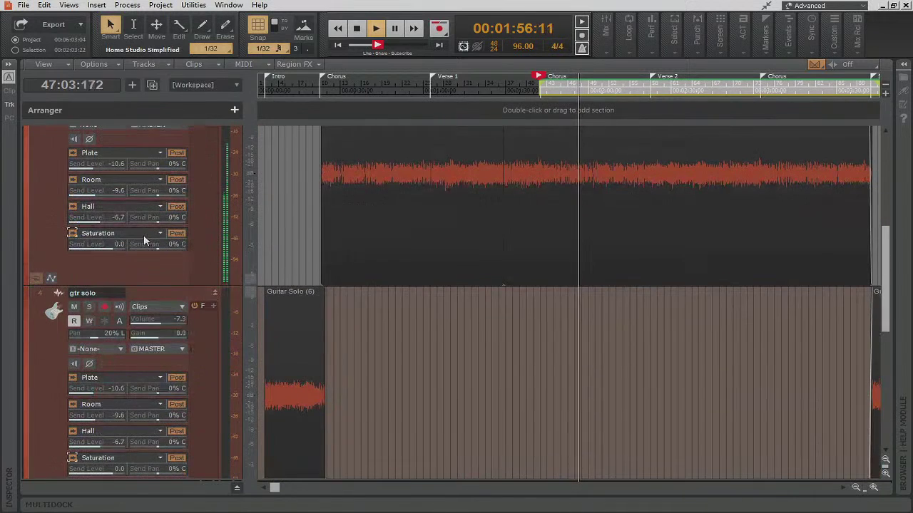
pyautogui.scroll(1, 145, 229)
pyautogui.scroll(1, 157, 216)
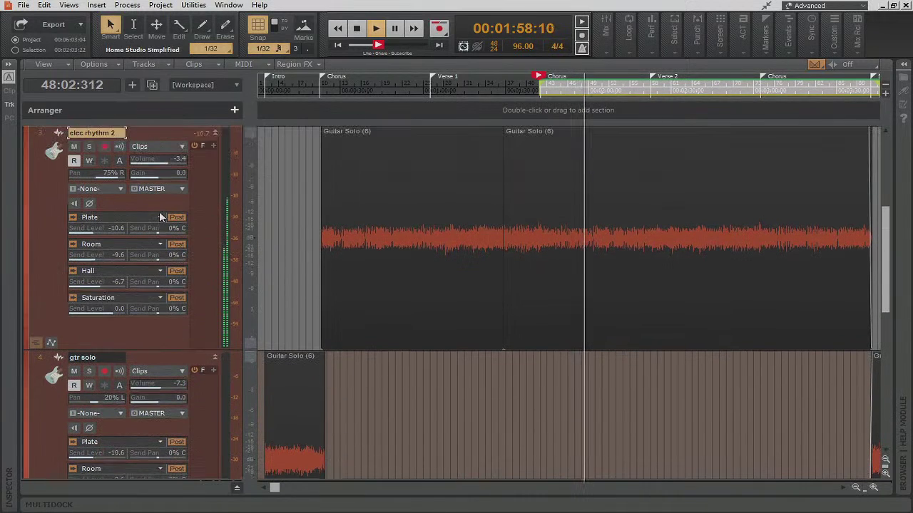
pyautogui.moveTo(157, 230); pyautogui.dragTo(128, 281)
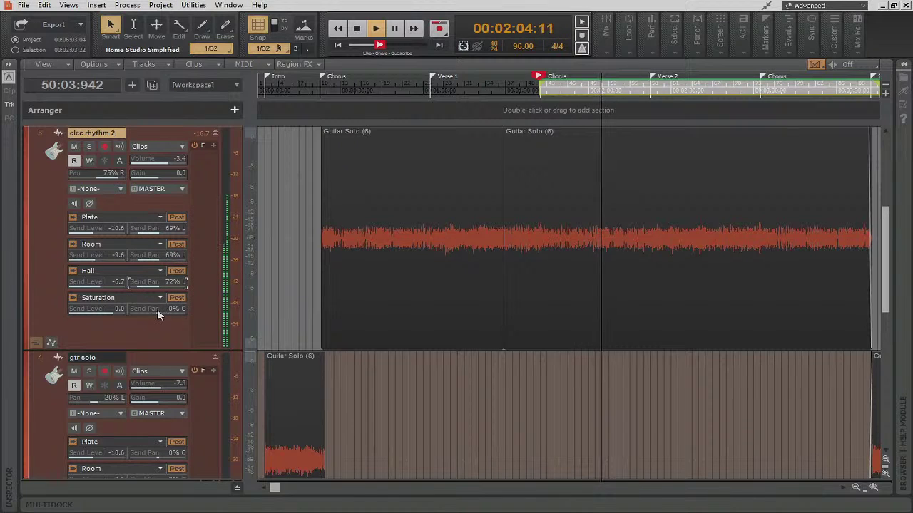
pyautogui.moveTo(157, 310); pyautogui.dragTo(176, 306)
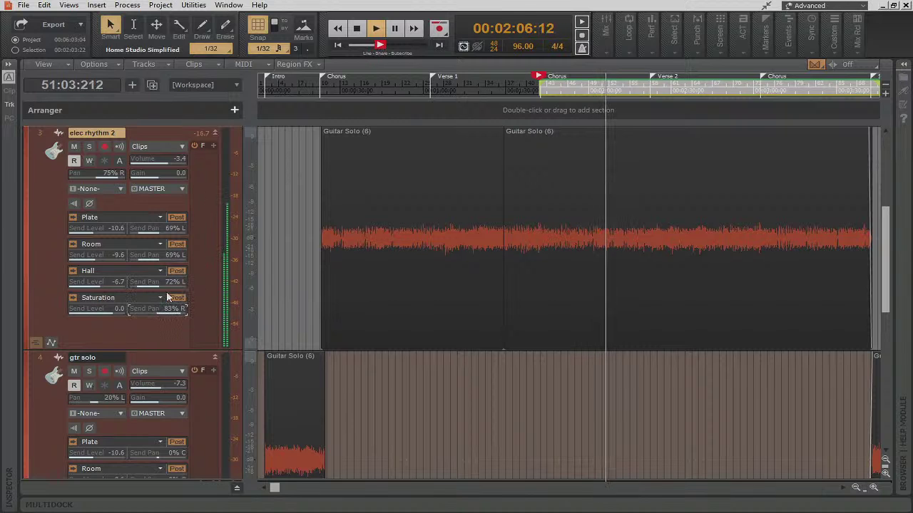
# Step: Pan gtr solo's sends during playback: Plate 70% R, Room 67% R, Hall 68% R and Saturation 71% L
pyautogui.scroll(-3, 175, 271)
pyautogui.scroll(-1, 178, 278)
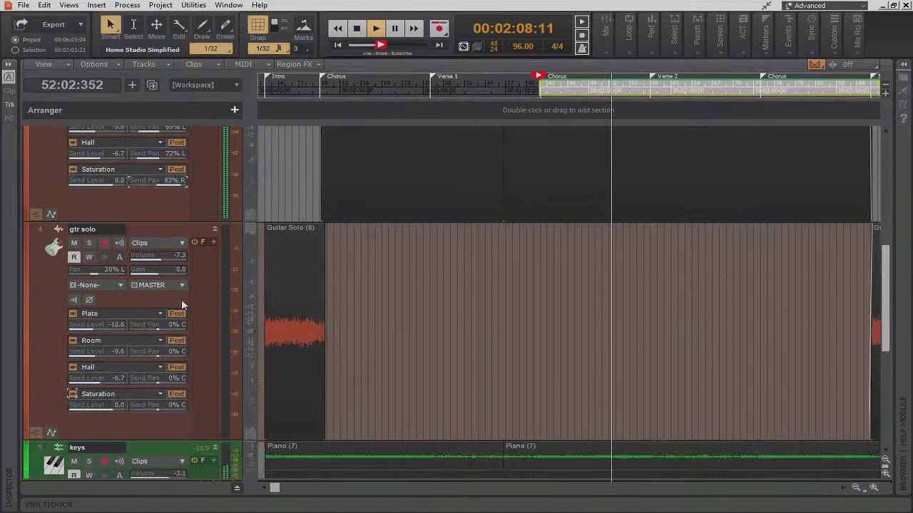
pyautogui.scroll(-3, 180, 288)
pyautogui.moveTo(154, 240); pyautogui.dragTo(162, 275)
pyautogui.moveTo(136, 239); pyautogui.dragTo(167, 239)
pyautogui.moveTo(157, 322); pyautogui.dragTo(140, 321)
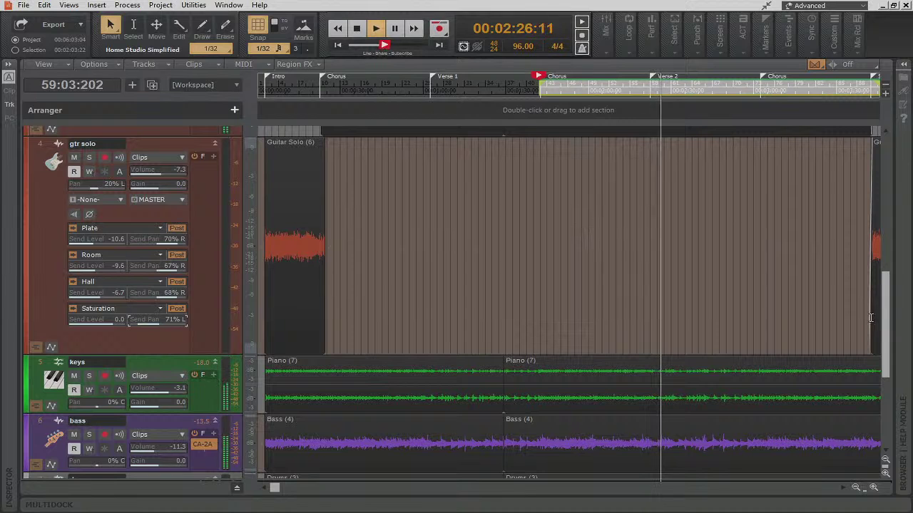
# Step: Lower the volume of elec rhythm 1 to -5.5 and elec rhythm 2 to -5.4 during playback
pyautogui.scroll(5, 772, 263)
pyautogui.scroll(3, 769, 278)
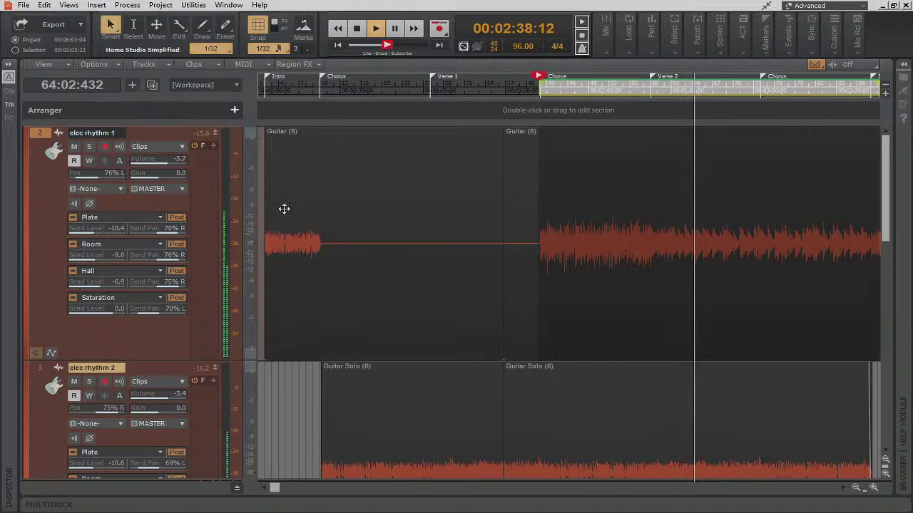
pyautogui.moveTo(169, 161); pyautogui.dragTo(165, 161)
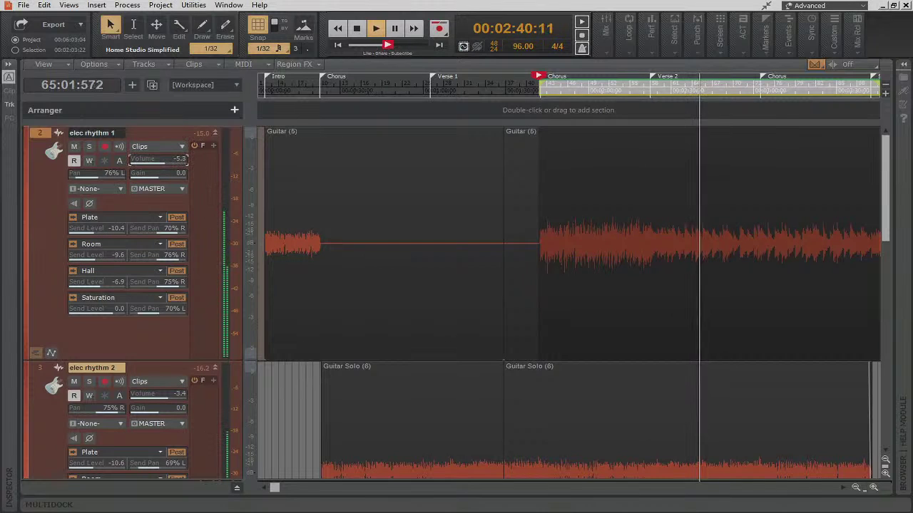
pyautogui.moveTo(162, 401); pyautogui.dragTo(157, 402)
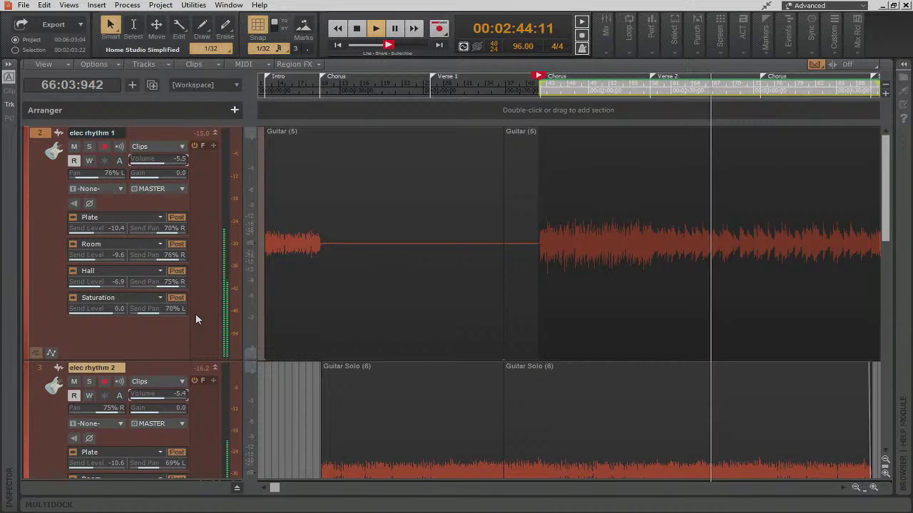
# Step: Lower the gtr solo track's volume to -8.7 and stop playback
pyautogui.scroll(-7, 197, 319)
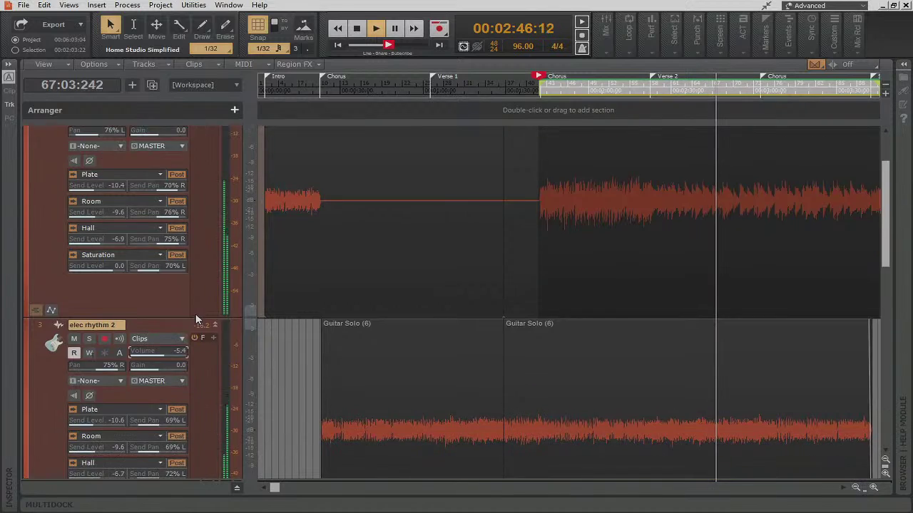
pyautogui.scroll(-4, 197, 319)
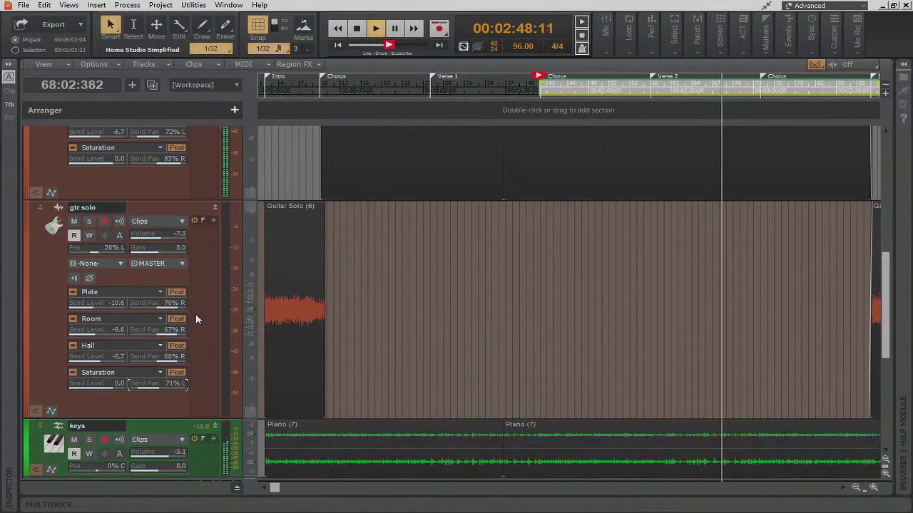
pyautogui.scroll(2, 195, 320)
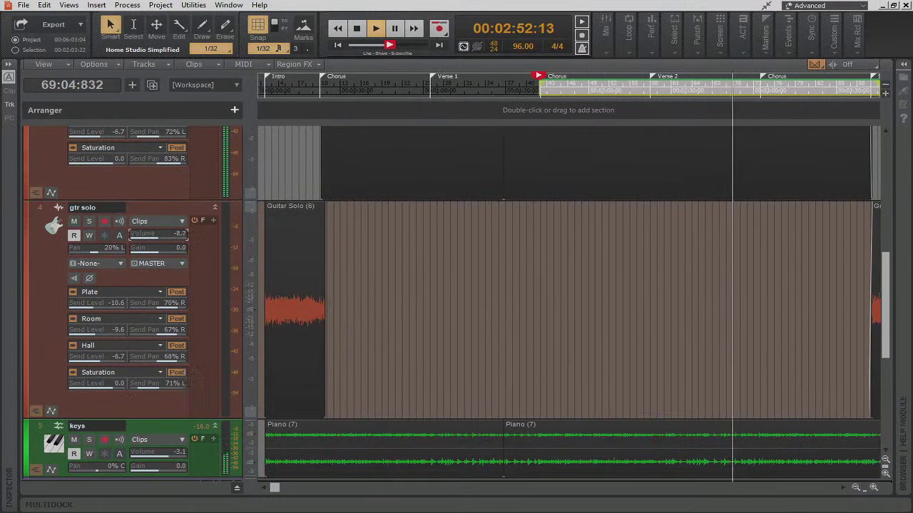
pyautogui.scroll(-5, 162, 241)
pyautogui.scroll(1, 161, 235)
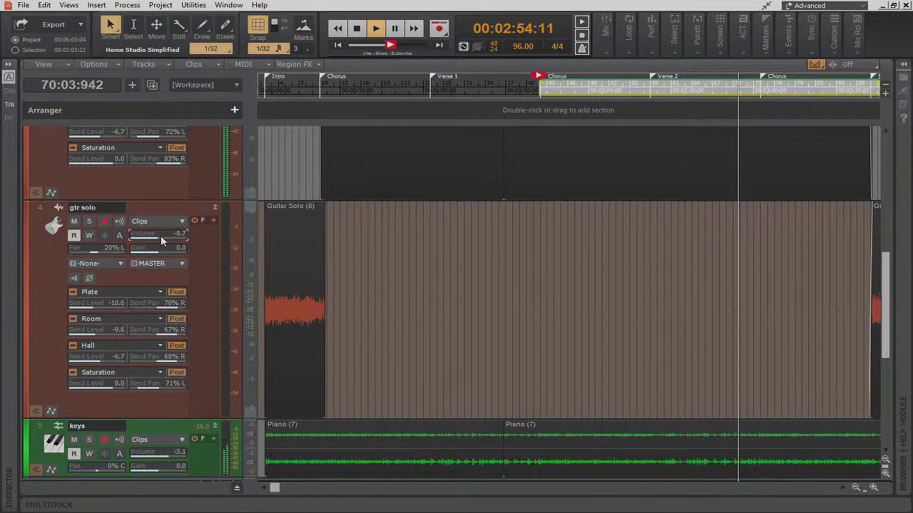
pyautogui.click(358, 29)
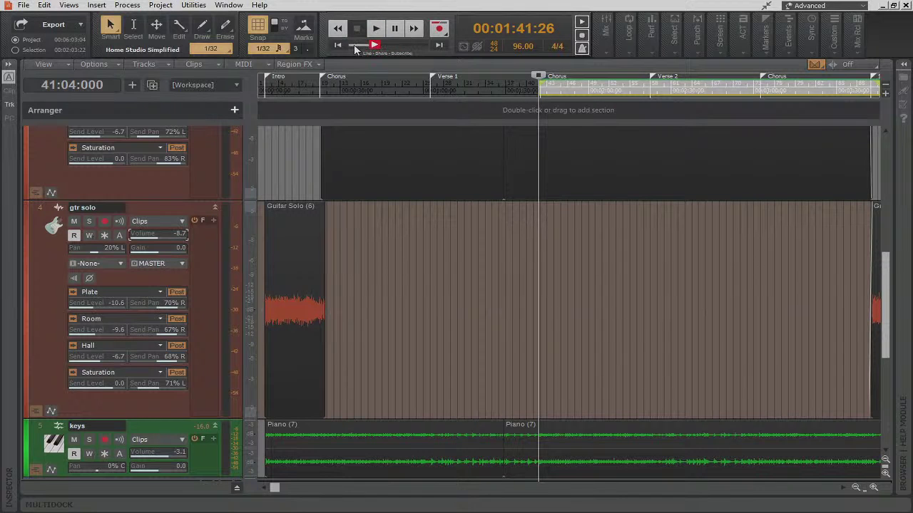
# Step: Increase the keys track's height until its Plate, Room, two Hall and Saturation sends are all shown
pyautogui.scroll(5, 421, 312)
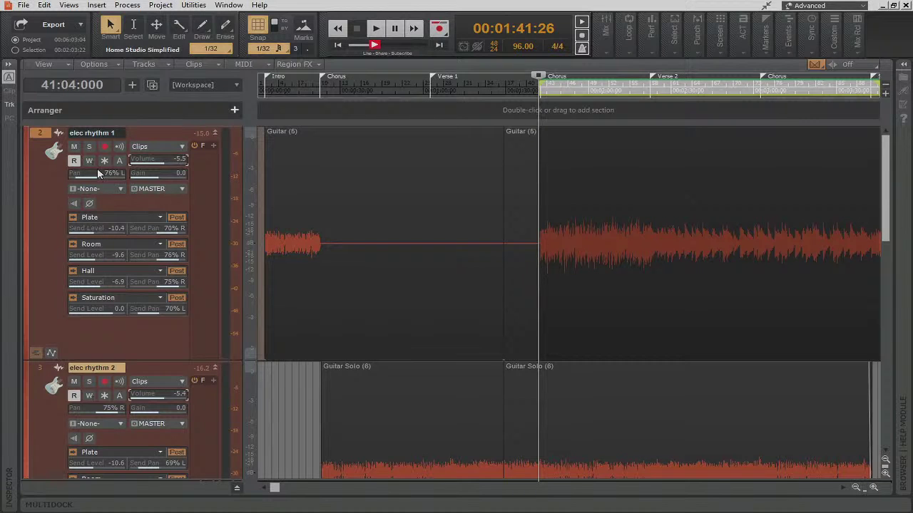
pyautogui.moveTo(98, 174)
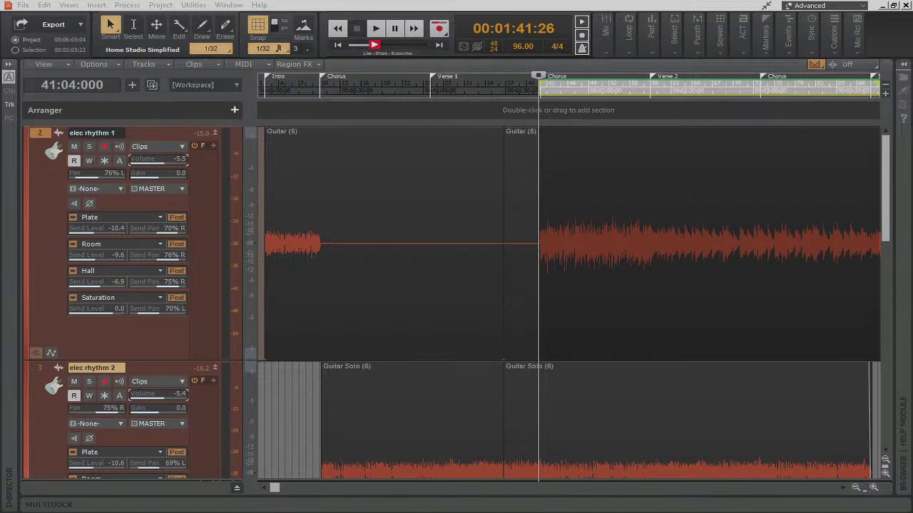
pyautogui.scroll(-4, 186, 224)
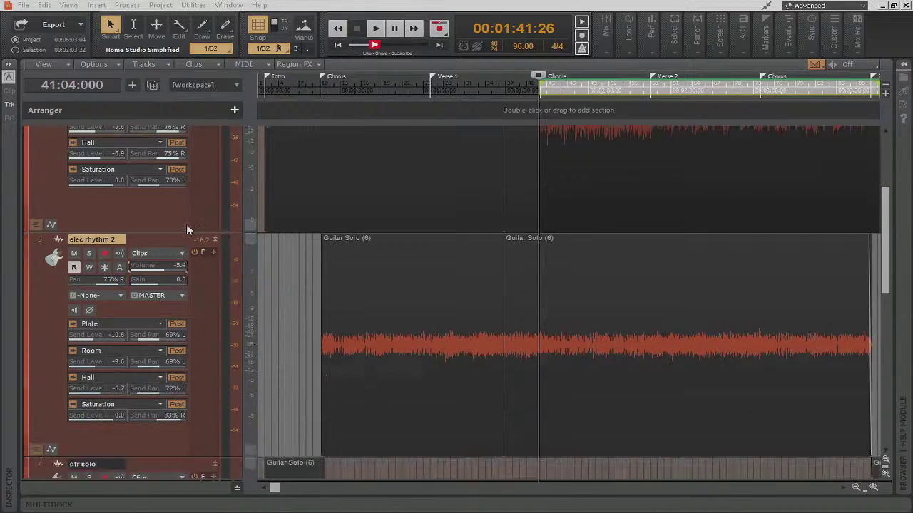
pyautogui.scroll(-7, 192, 331)
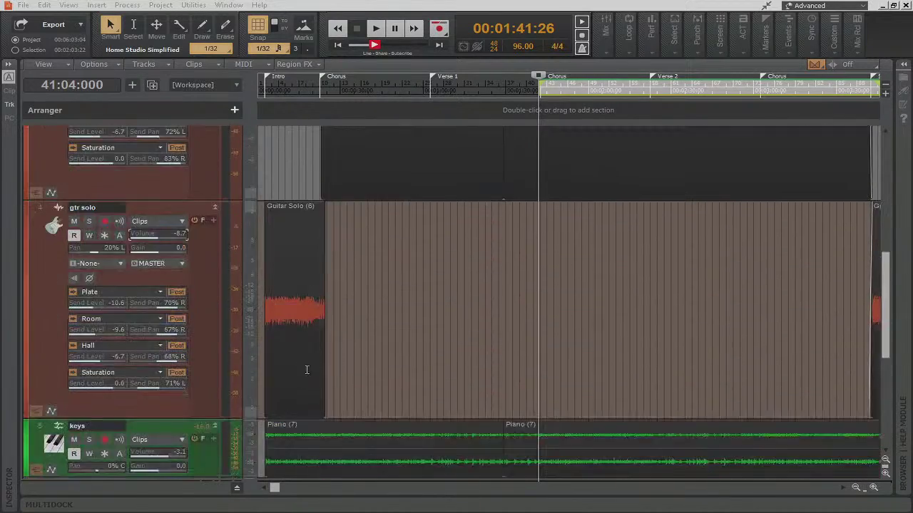
pyautogui.scroll(-1, 204, 395)
pyautogui.scroll(-2, 203, 338)
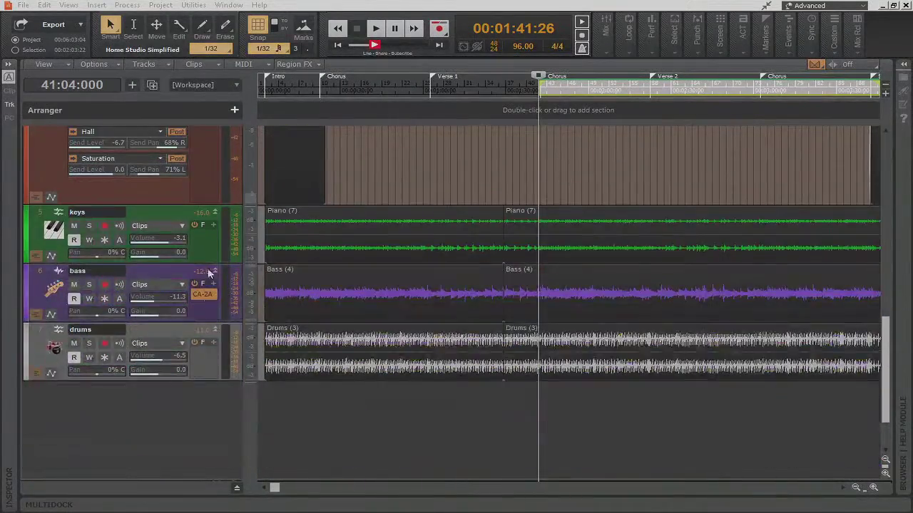
pyautogui.moveTo(207, 263); pyautogui.dragTo(207, 403)
pyautogui.scroll(-2, 203, 395)
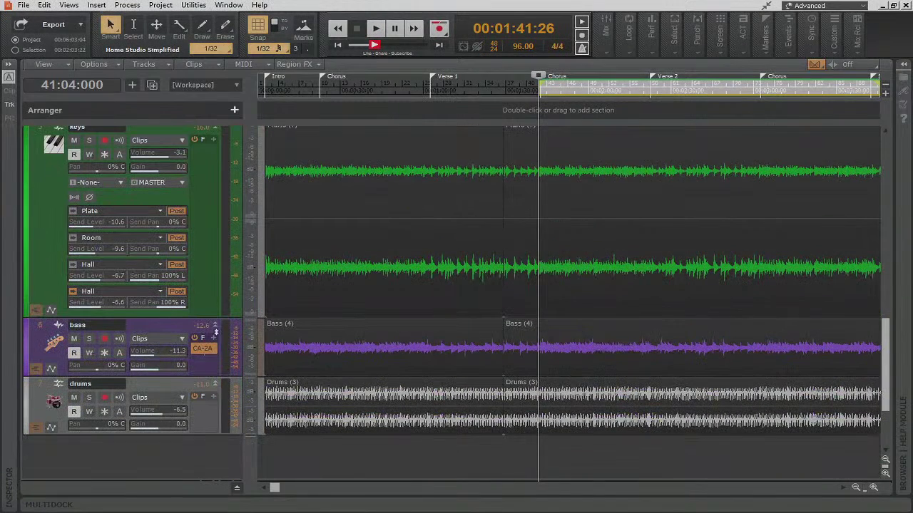
pyautogui.moveTo(212, 318); pyautogui.dragTo(213, 361)
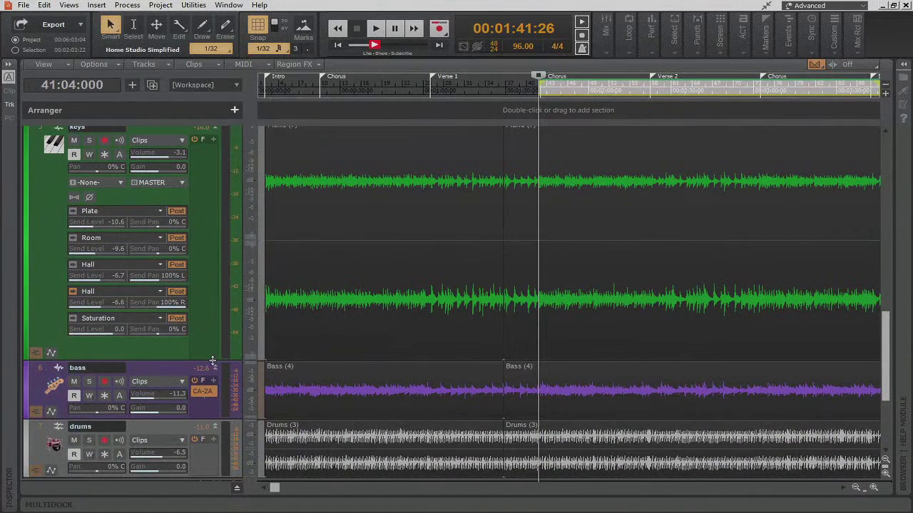
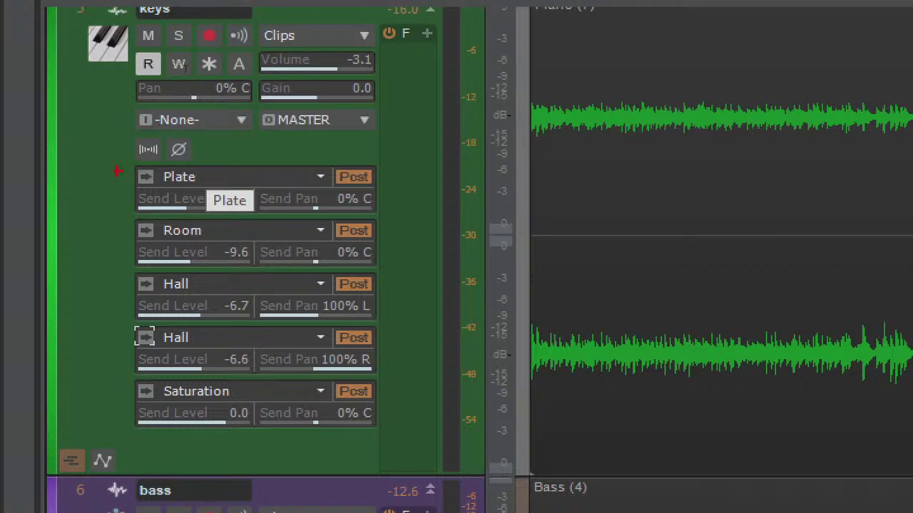
pyautogui.moveTo(113, 172)
pyautogui.mouseDown()
pyautogui.moveTo(114, 228)
pyautogui.moveTo(77, 288)
pyautogui.mouseUp()
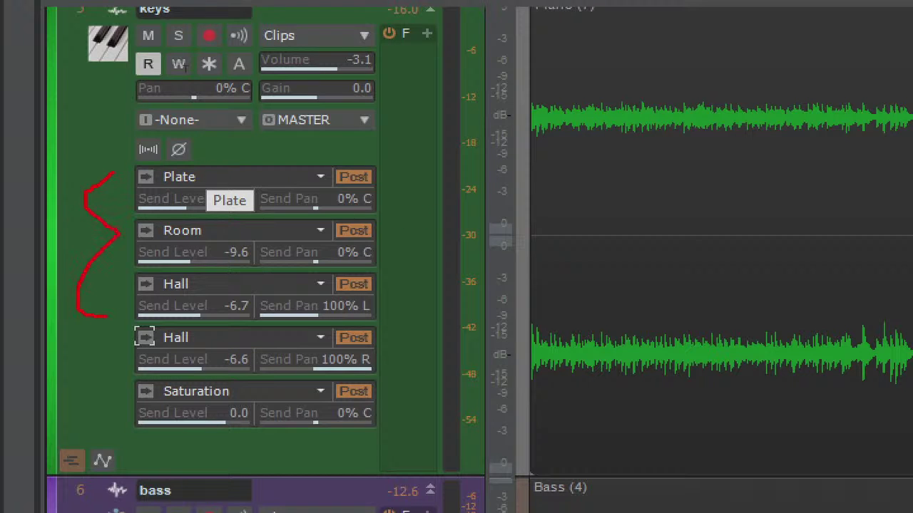
pyautogui.moveTo(107, 316)
pyautogui.mouseDown()
pyautogui.moveTo(103, 357)
pyautogui.moveTo(61, 396)
pyautogui.moveTo(117, 416)
pyautogui.mouseUp()
pyautogui.moveTo(388, 299)
pyautogui.mouseDown()
pyautogui.moveTo(333, 283)
pyautogui.moveTo(243, 362)
pyautogui.moveTo(415, 379)
pyautogui.mouseUp()
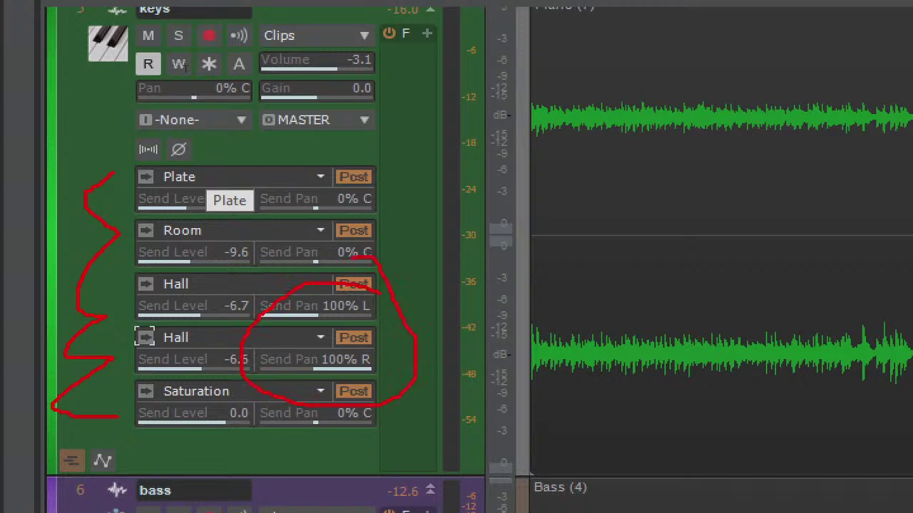
pyautogui.moveTo(351, 259); pyautogui.dragTo(341, 264)
pyautogui.moveTo(728, 107)
pyautogui.mouseDown()
pyautogui.moveTo(673, 71)
pyautogui.moveTo(571, 308)
pyautogui.moveTo(497, 303)
pyautogui.mouseUp()
pyautogui.moveTo(723, 146); pyautogui.dragTo(546, 351)
pyautogui.moveTo(727, 230)
pyautogui.mouseDown()
pyautogui.moveTo(710, 334)
pyautogui.moveTo(800, 275)
pyautogui.moveTo(800, 318)
pyautogui.mouseUp()
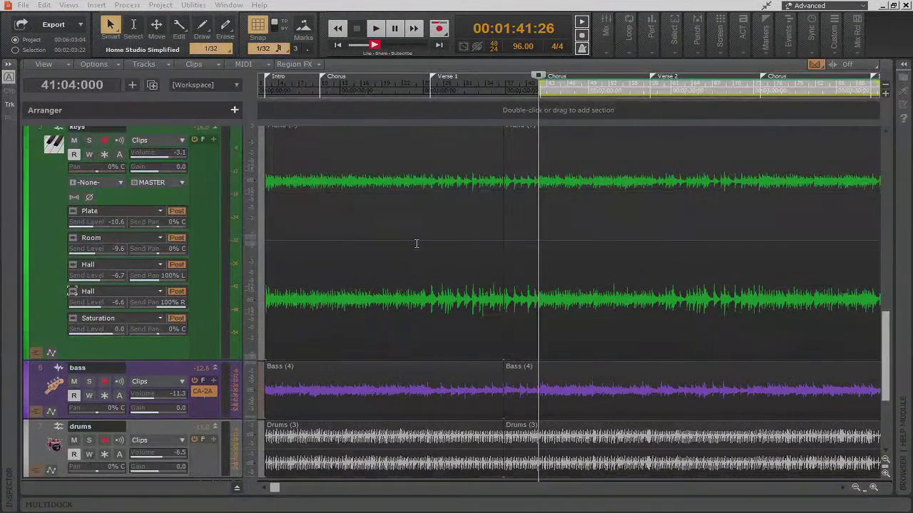
# Step: Move the playhead to 41:03:000, just before the second Chorus marker
pyautogui.click(309, 248)
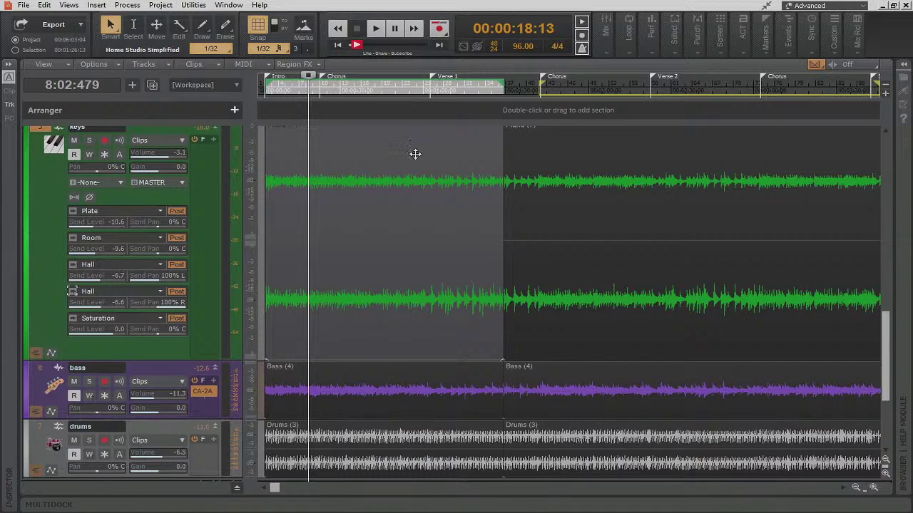
pyautogui.scroll(3, 414, 155)
pyautogui.click(538, 100)
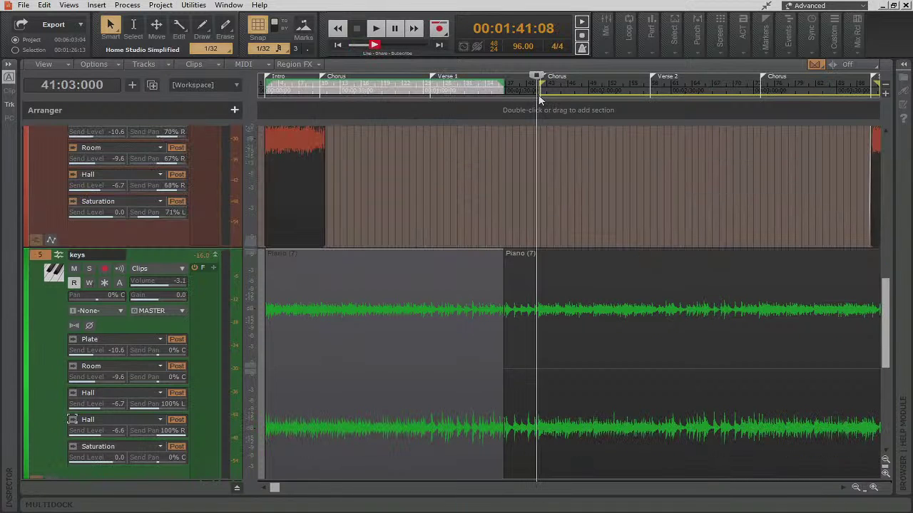
pyautogui.scroll(-3, 526, 196)
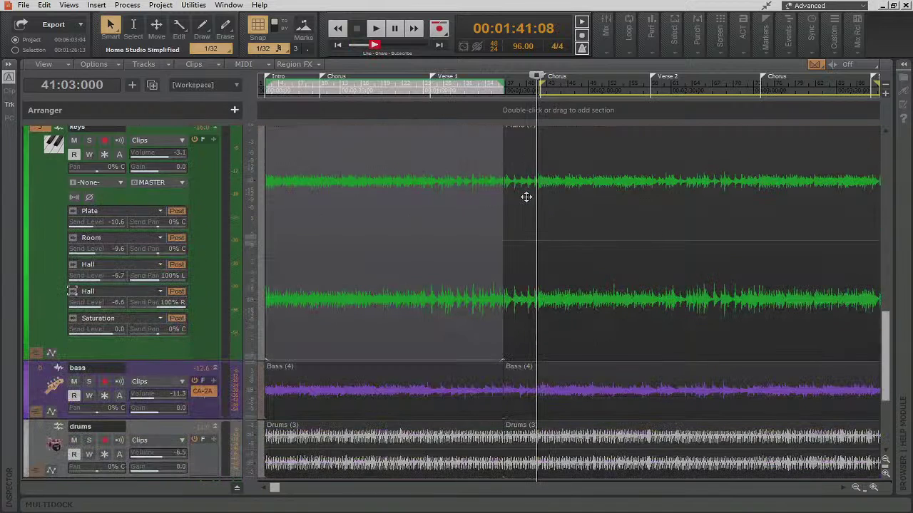
pyautogui.scroll(1, 526, 197)
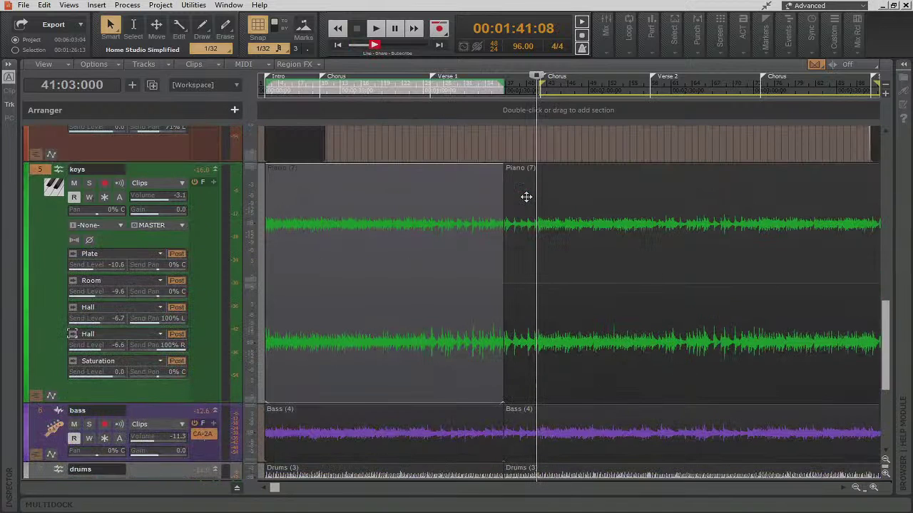
# Step: Solo the keys track, enable its Plate, Room and both Hall sends during playback, and stop
pyautogui.click(89, 183)
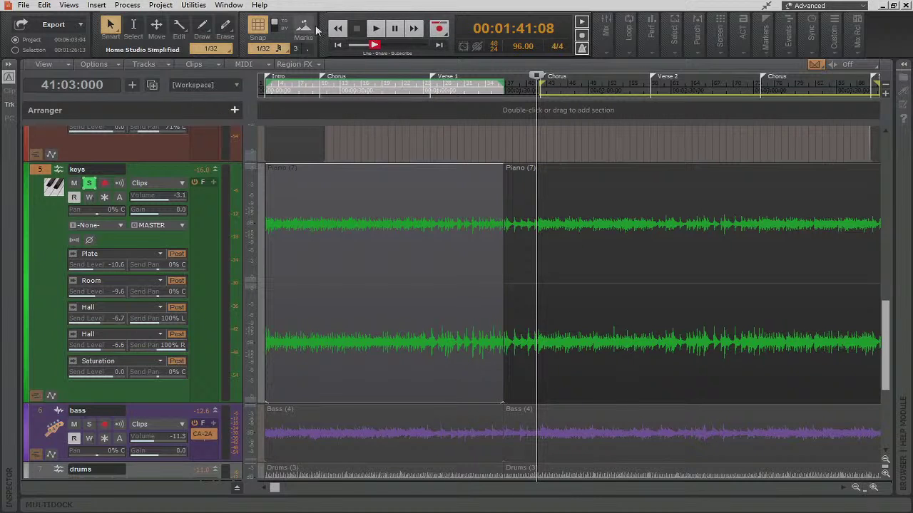
pyautogui.click(377, 30)
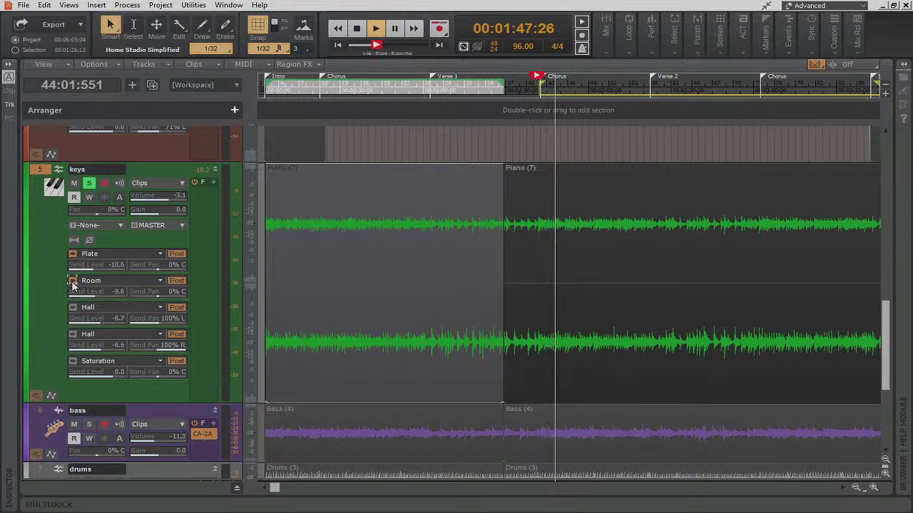
pyautogui.click(73, 334)
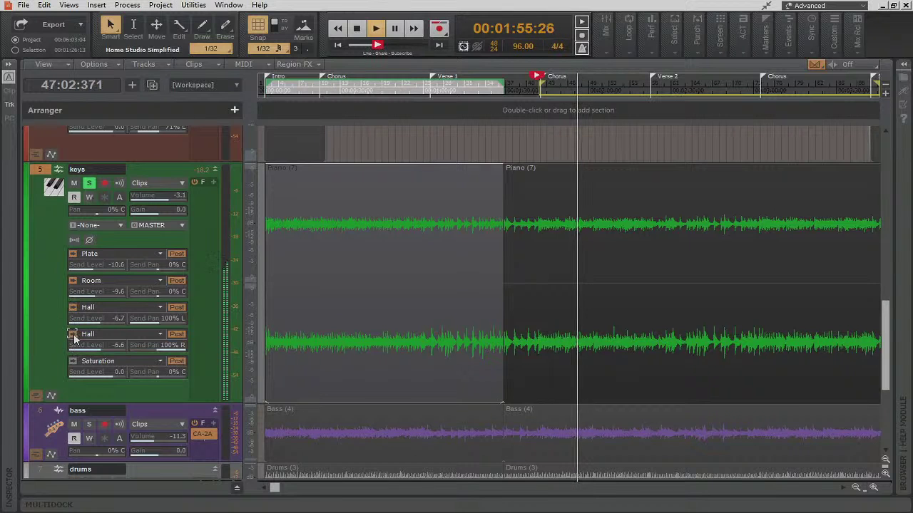
pyautogui.click(73, 334)
pyautogui.click(73, 361)
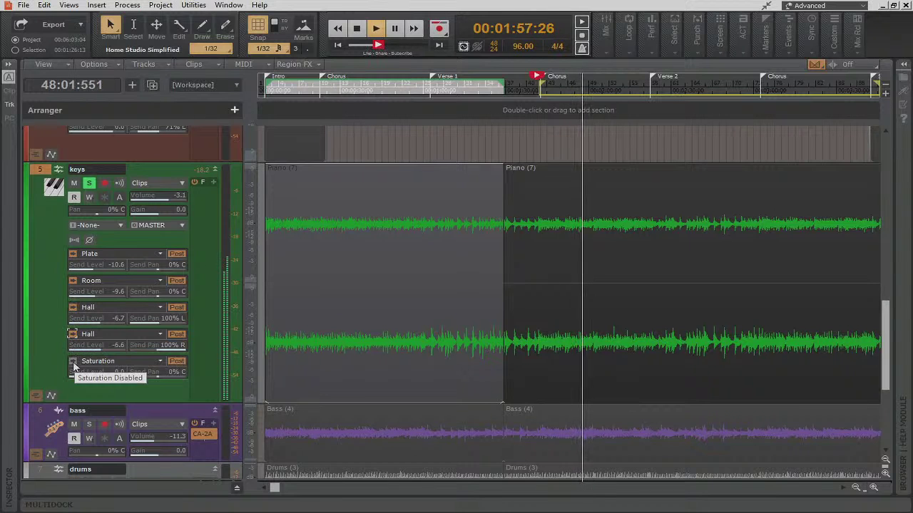
pyautogui.click(72, 361)
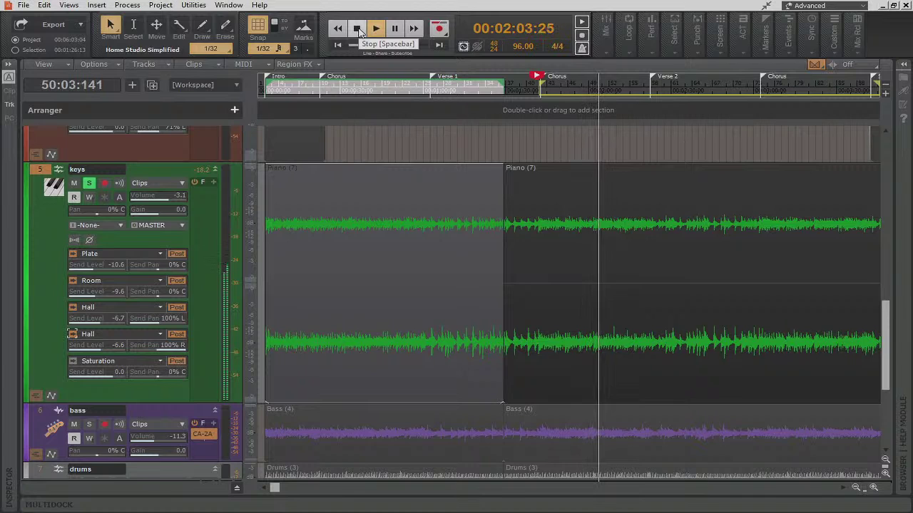
pyautogui.click(358, 30)
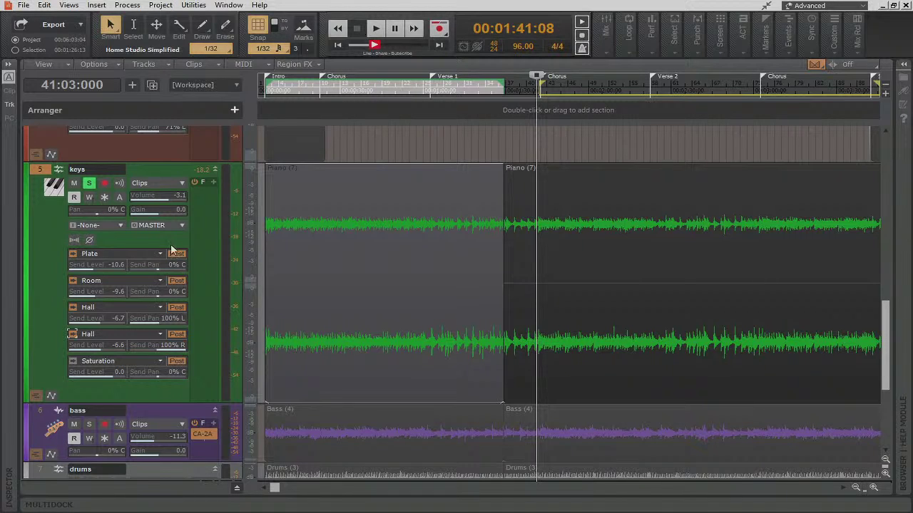
# Step: Disable the keys track's second Hall send, reset the first Hall send's pan to 0% C and briefly audition the track
pyautogui.click(74, 335)
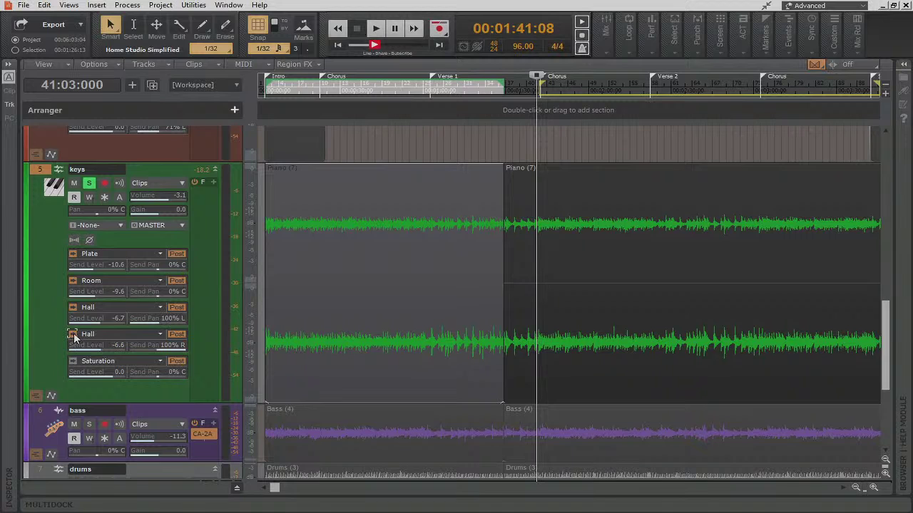
pyautogui.doubleClick(162, 318)
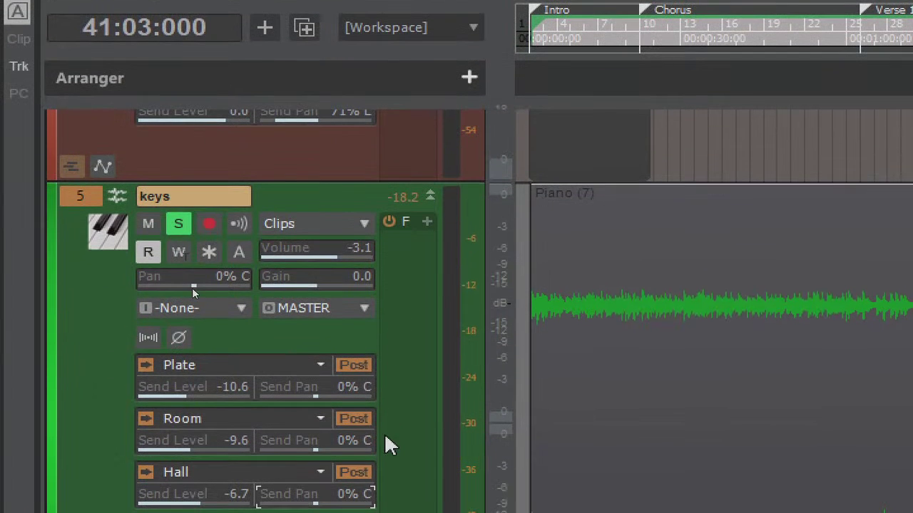
pyautogui.press('space')
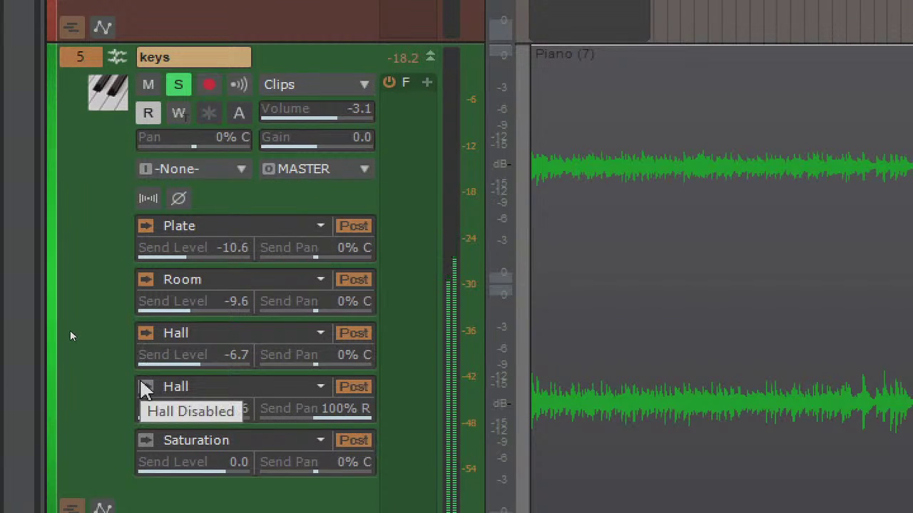
pyautogui.press('space')
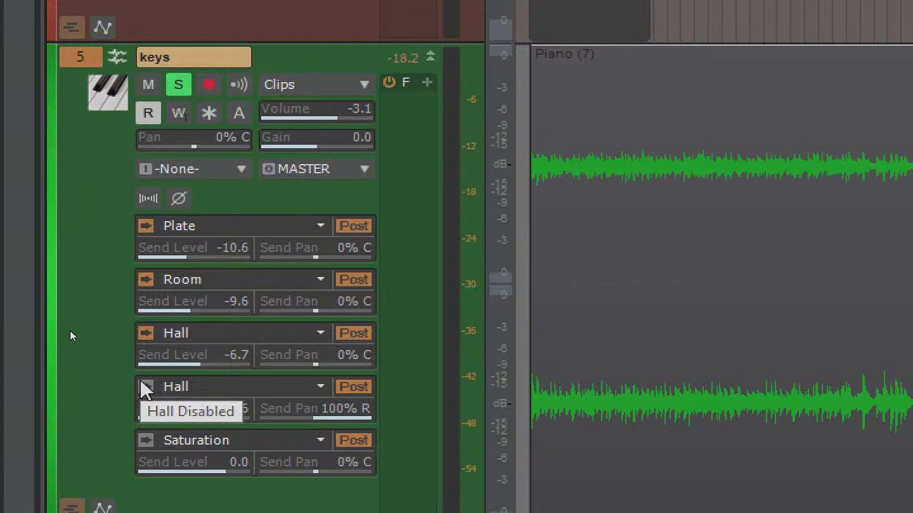
# Step: Re-enable the keys track's second Hall send, pan the first Hall send to 100% L and audition the track
pyautogui.click(146, 387)
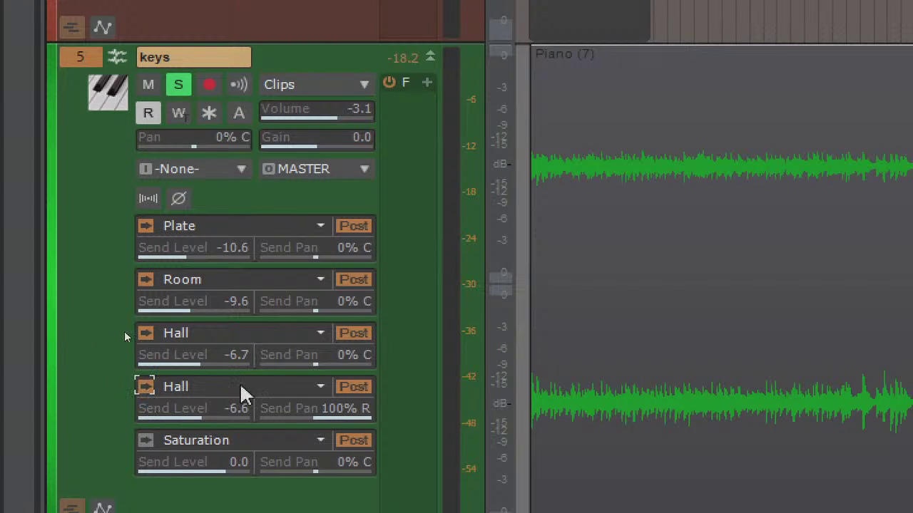
pyautogui.moveTo(353, 363); pyautogui.dragTo(281, 373)
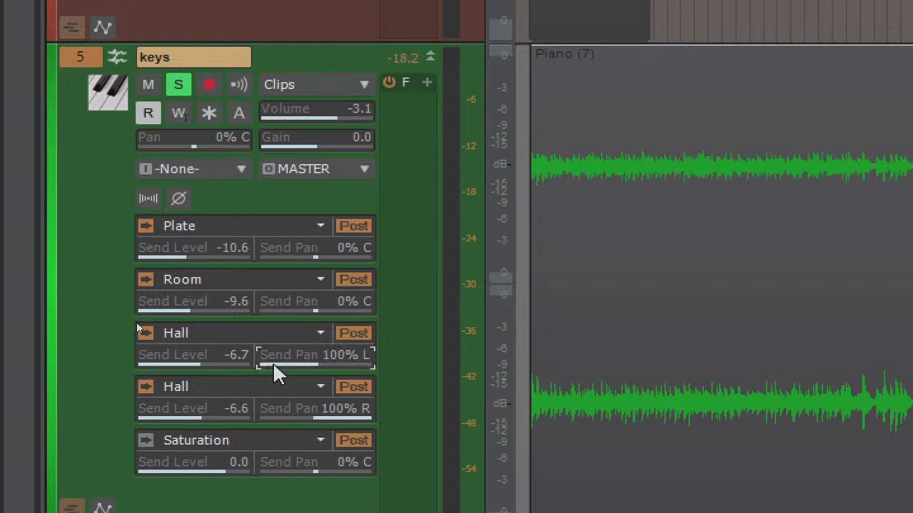
pyautogui.press('space')
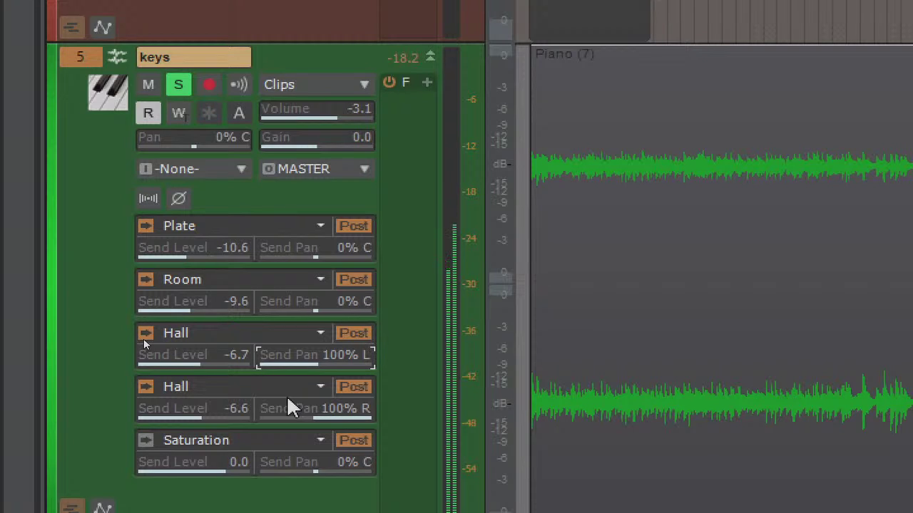
pyautogui.press('space')
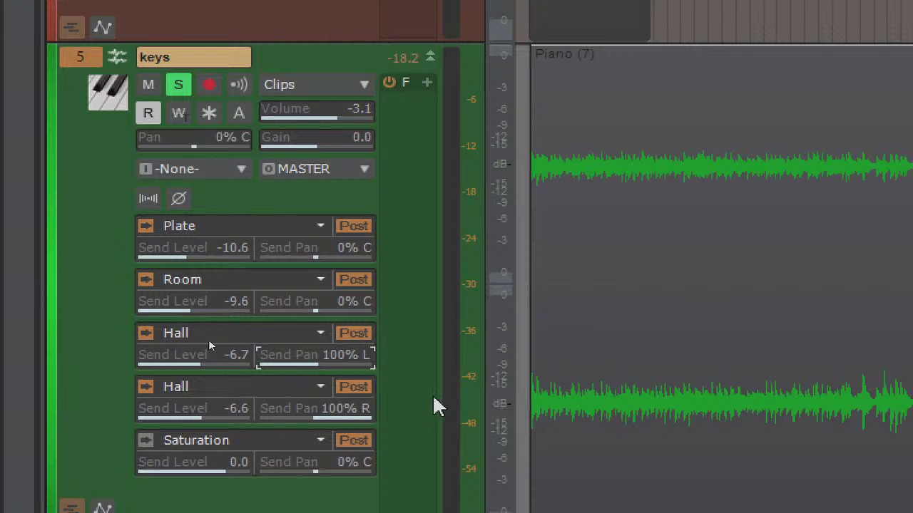
# Step: Move the playhead to 41:01:120, just before the second Chorus marker
pyautogui.scroll(-1, 292, 454)
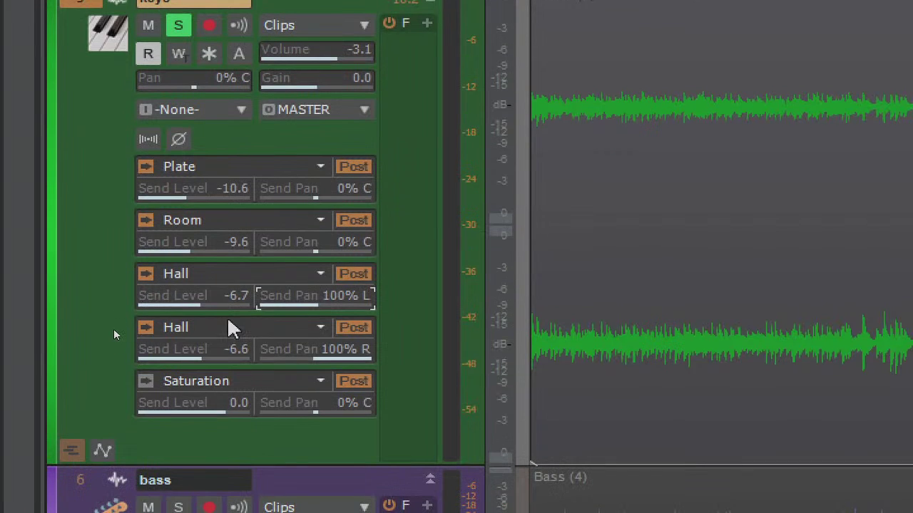
pyautogui.scroll(1, 243, 335)
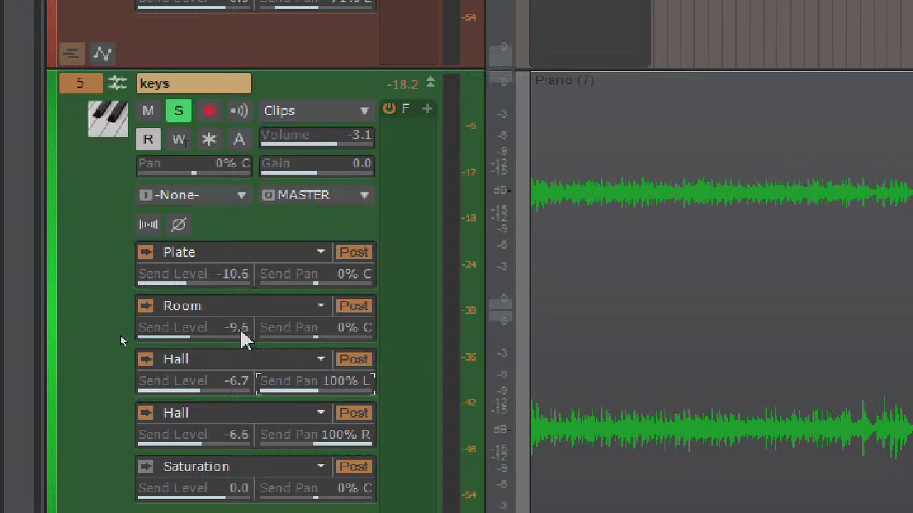
pyautogui.scroll(-1, 245, 343)
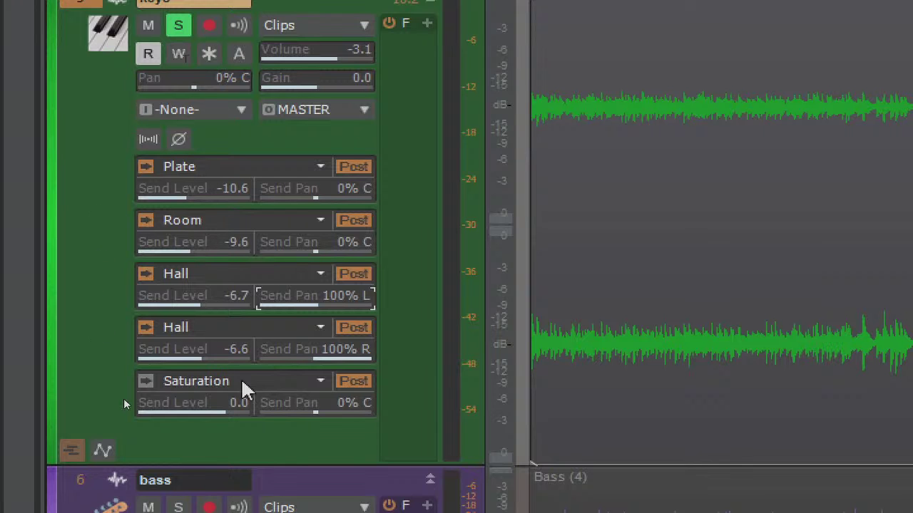
pyautogui.scroll(-1, 228, 390)
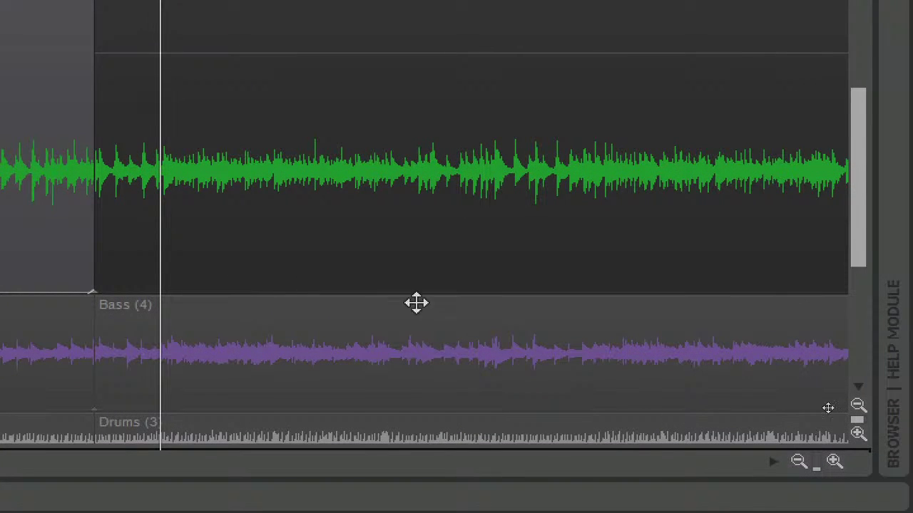
pyautogui.click(114, 112)
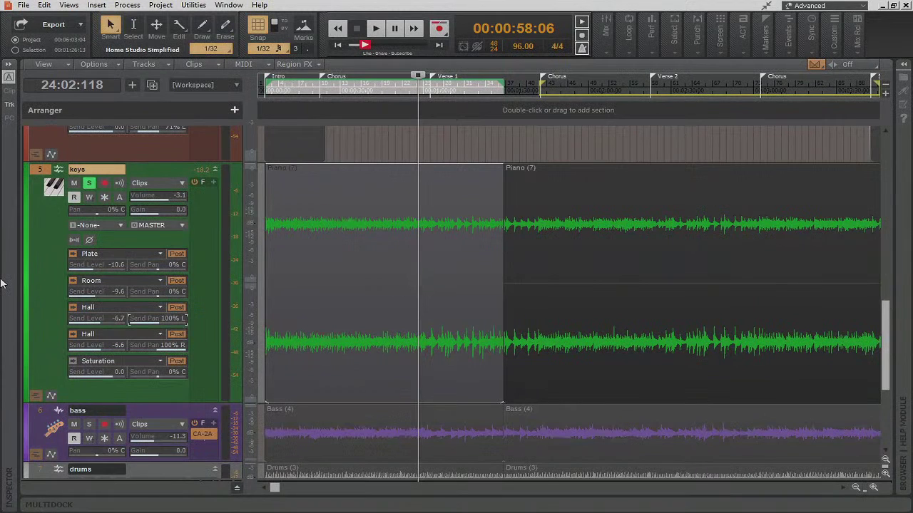
pyautogui.click(535, 87)
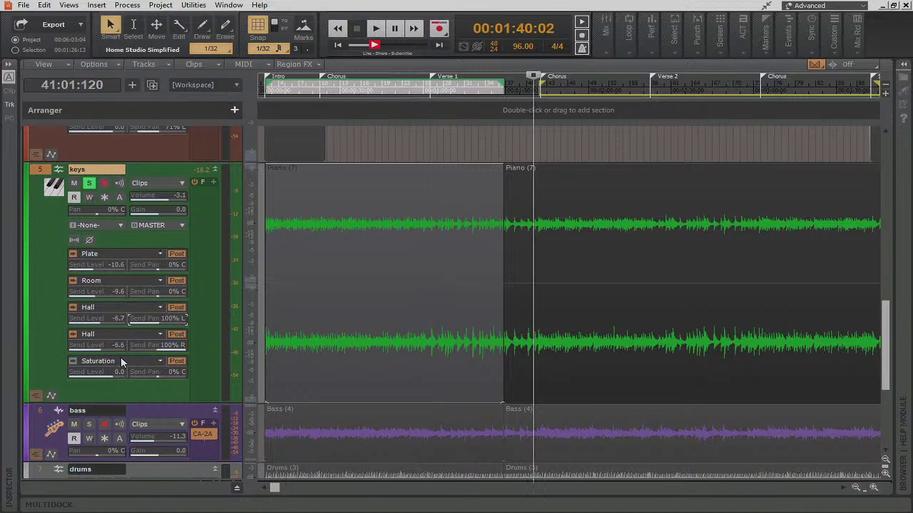
# Step: Enable the keys track's Saturation send, audition it and set its send level to -3.8 during playback
pyautogui.click(73, 362)
pyautogui.press('space')
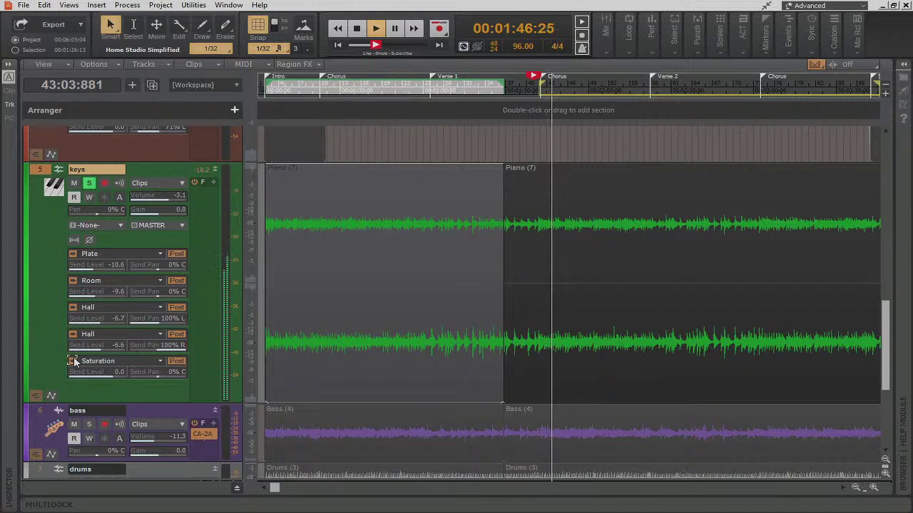
pyautogui.click(356, 29)
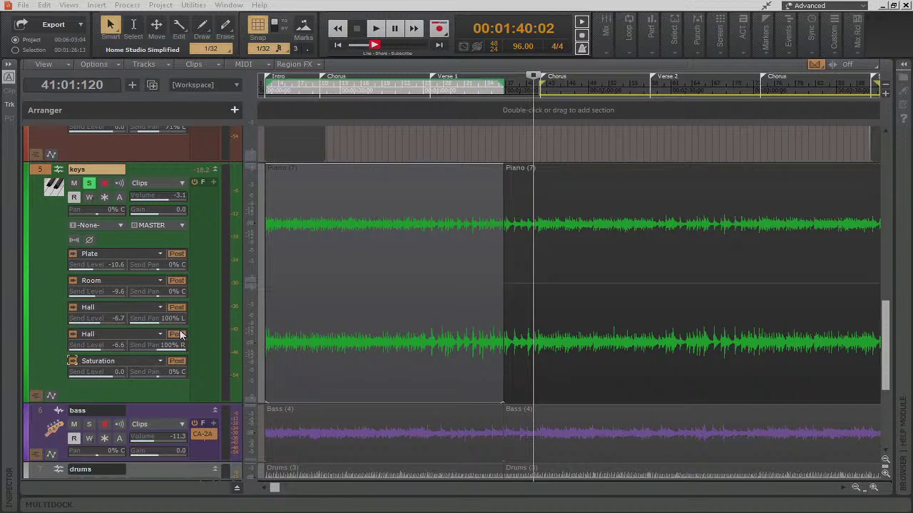
pyautogui.click(378, 32)
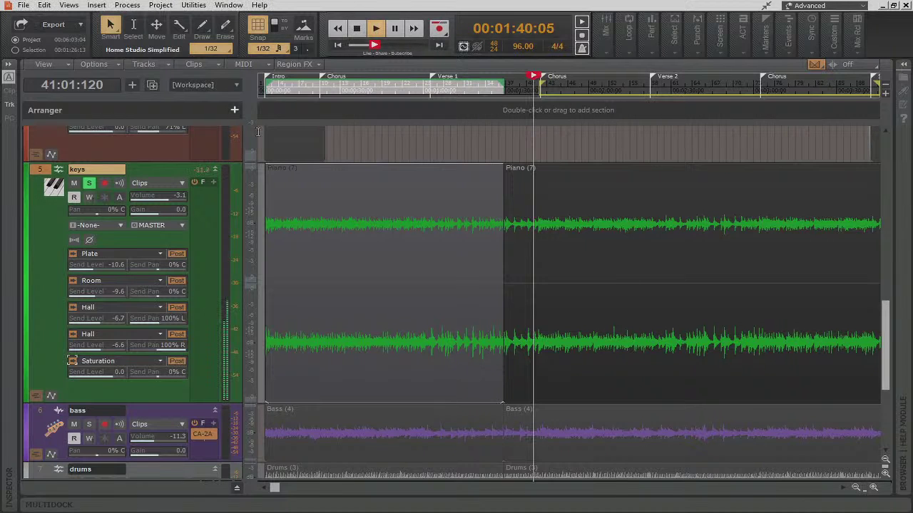
pyautogui.moveTo(100, 374); pyautogui.dragTo(92, 380)
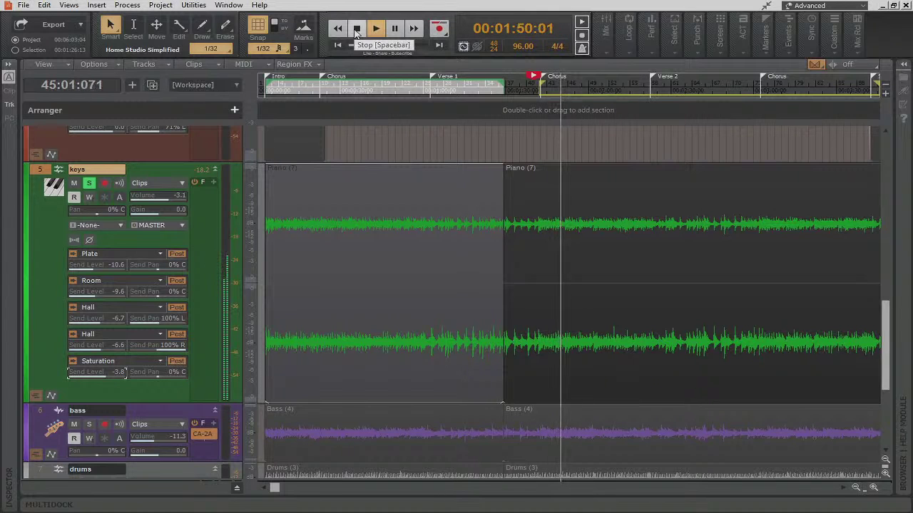
pyautogui.click(356, 29)
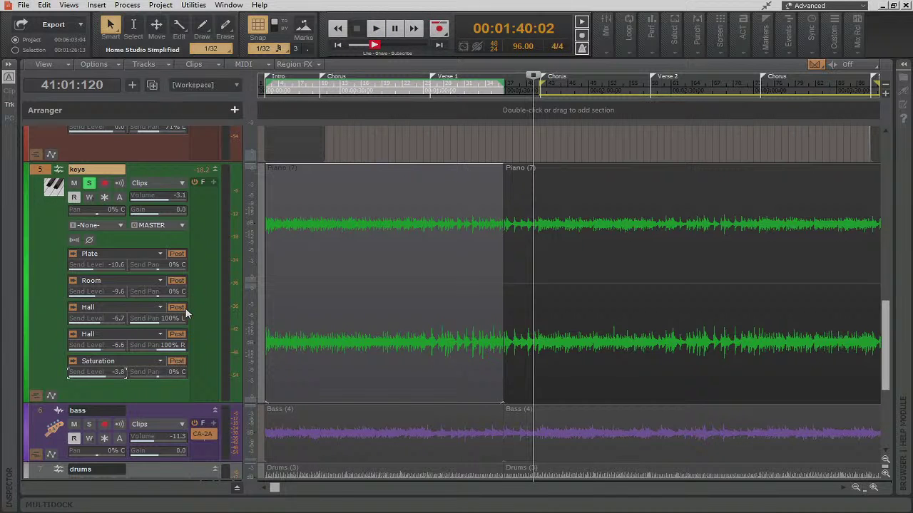
# Step: Unsolo the keys track and audition it within the full mix
pyautogui.scroll(-1, 190, 319)
pyautogui.scroll(1, 190, 319)
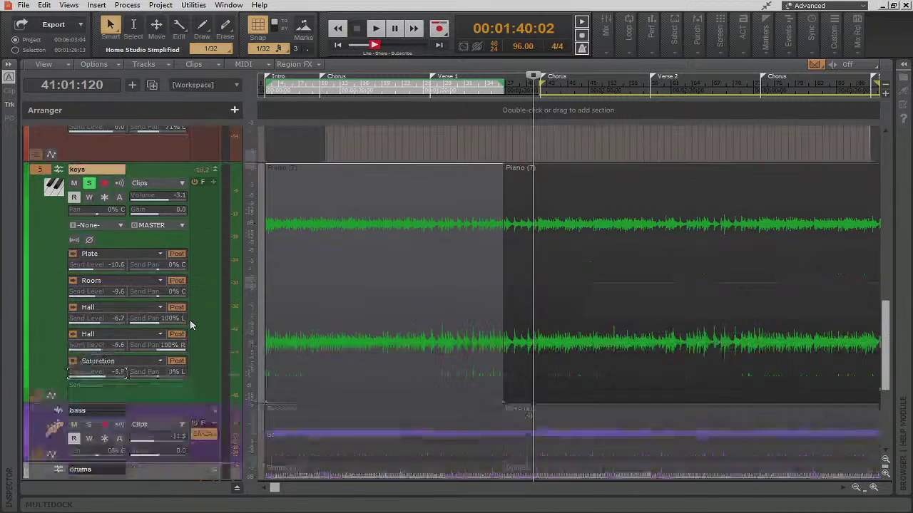
pyautogui.scroll(-1, 190, 320)
pyautogui.click(89, 141)
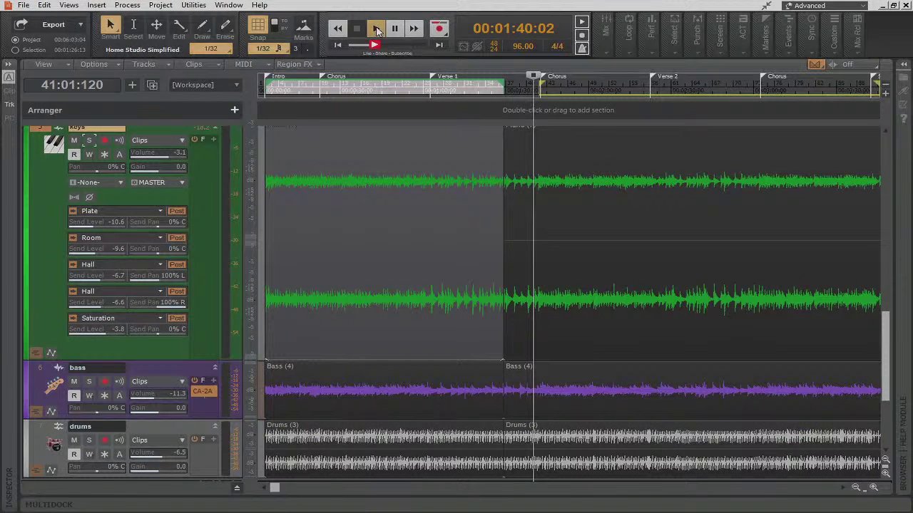
pyautogui.click(376, 30)
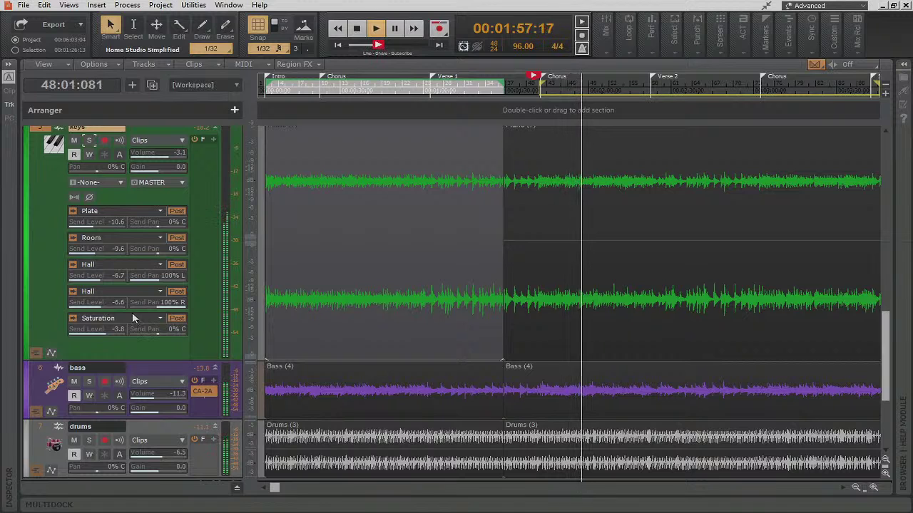
pyautogui.click(354, 29)
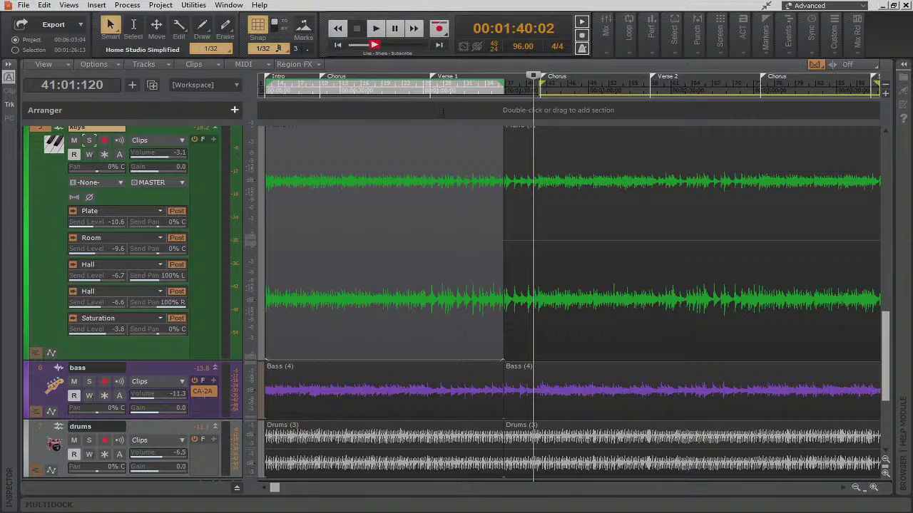
# Step: Increase the bass track's height and widen the track controls until its Saturation send and CA-2A effect are fully shown
pyautogui.scroll(-4, 342, 153)
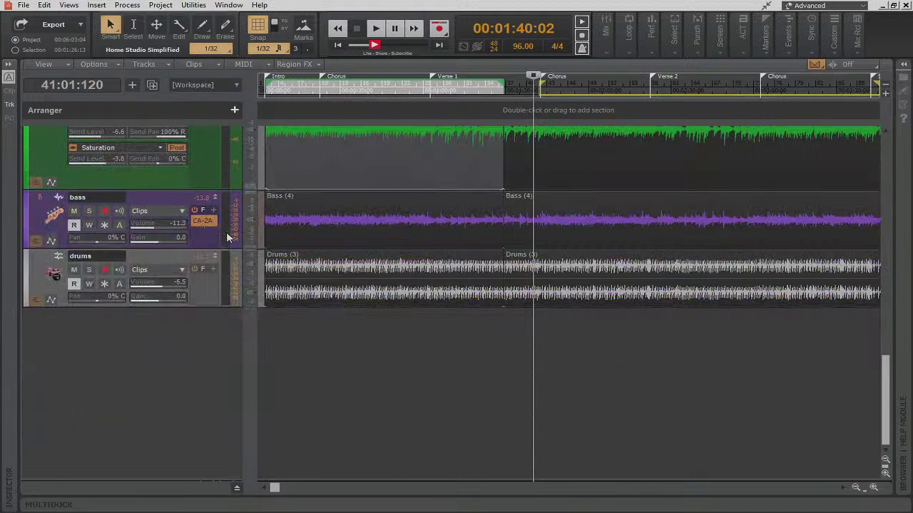
pyautogui.moveTo(201, 248); pyautogui.dragTo(202, 387)
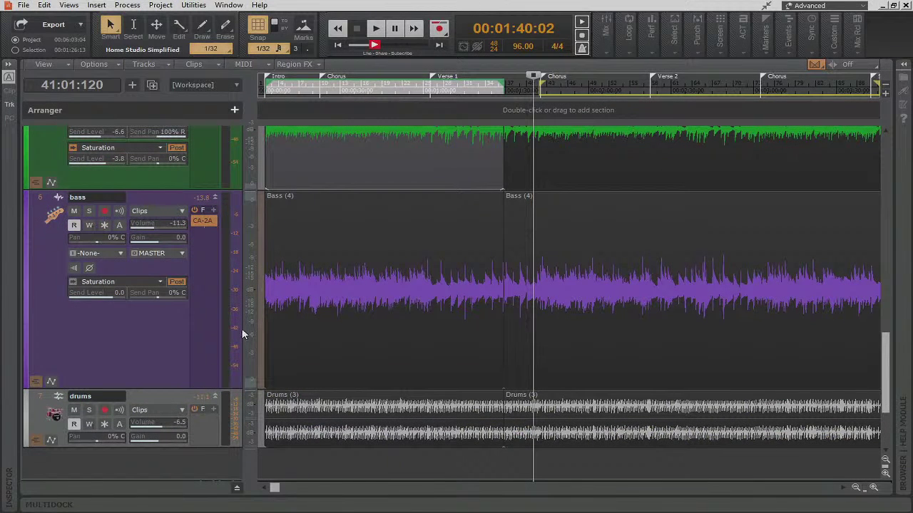
pyautogui.moveTo(247, 315); pyautogui.dragTo(308, 336)
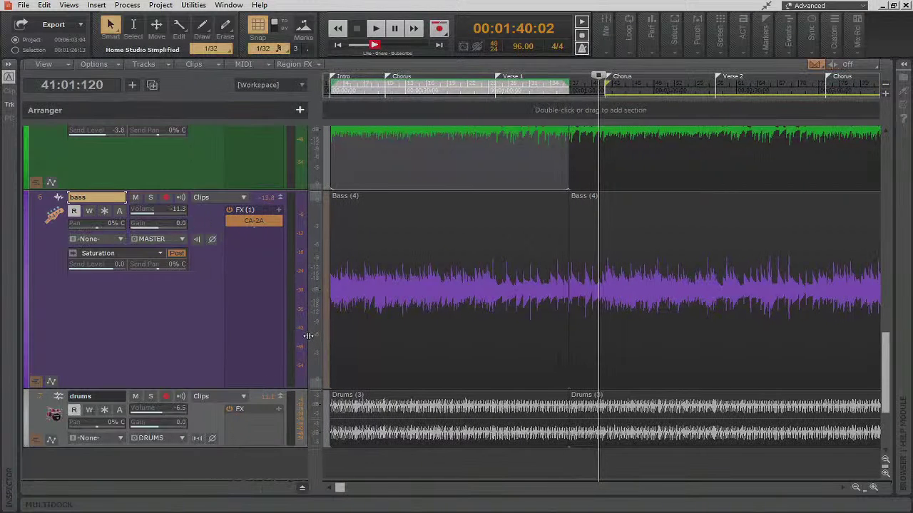
# Step: Toggle the bass track's CA-2A effect off and on, open its window over the bass clips and pin it
pyautogui.click(230, 222)
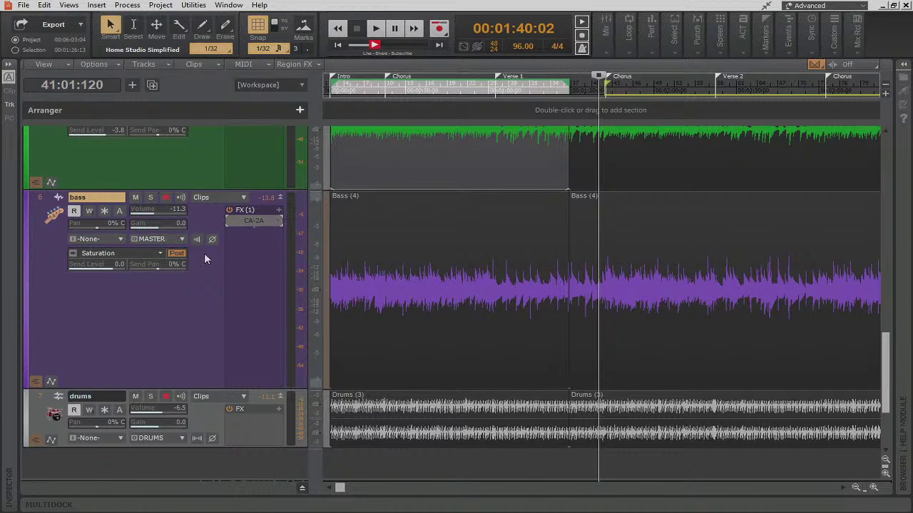
pyautogui.click(230, 221)
pyautogui.doubleClick(253, 221)
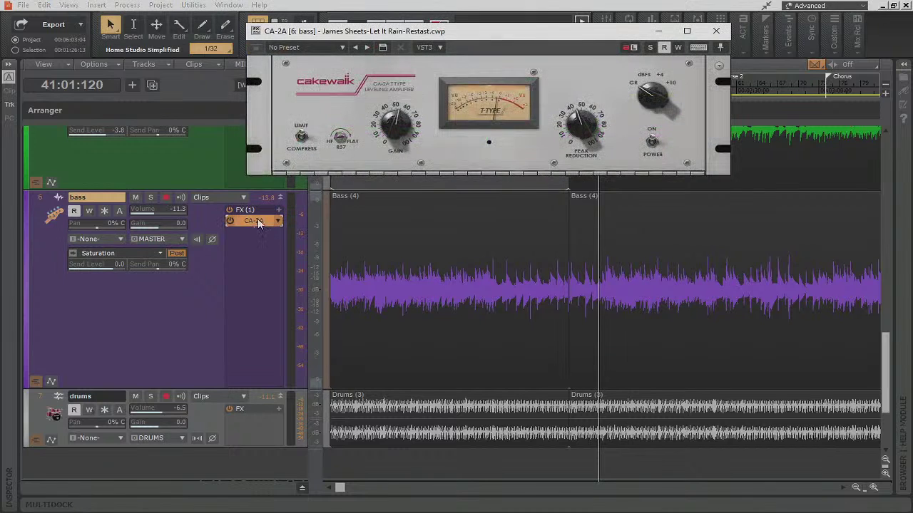
pyautogui.moveTo(598, 37); pyautogui.dragTo(597, 301)
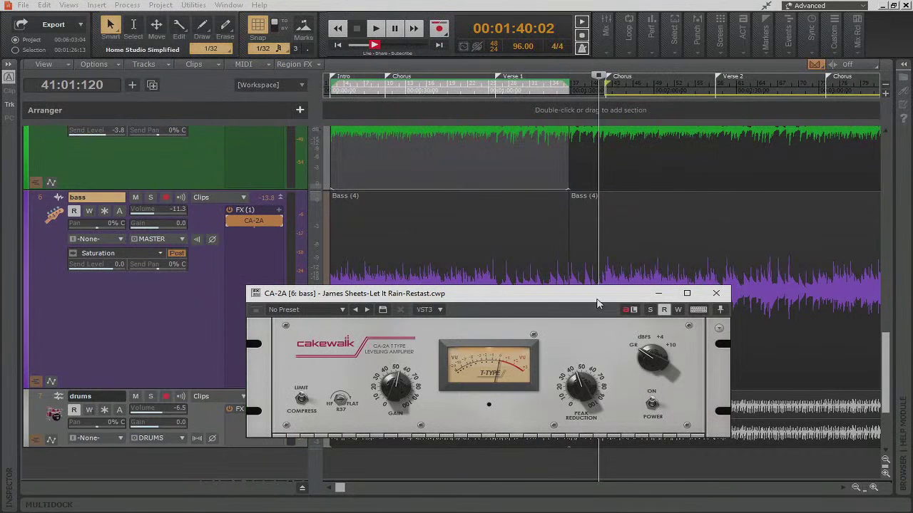
pyautogui.click(719, 309)
# Step: Examine the CA-2A's Limit/Compress switch, R37, Gain and Peak Reduction controls, and close the plug-in window
pyautogui.moveTo(428, 378)
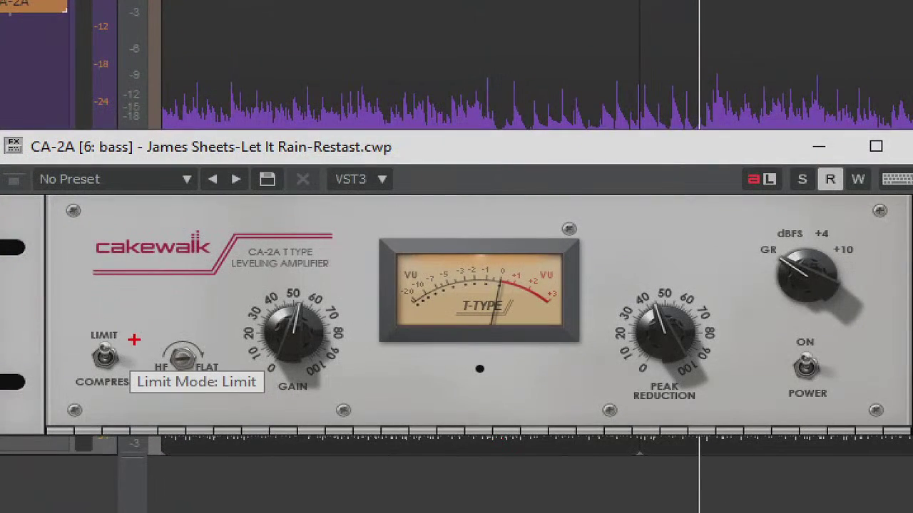
pyautogui.moveTo(116, 326)
pyautogui.mouseDown()
pyautogui.moveTo(82, 326)
pyautogui.moveTo(141, 390)
pyautogui.moveTo(86, 292)
pyautogui.moveTo(108, 433)
pyautogui.mouseUp()
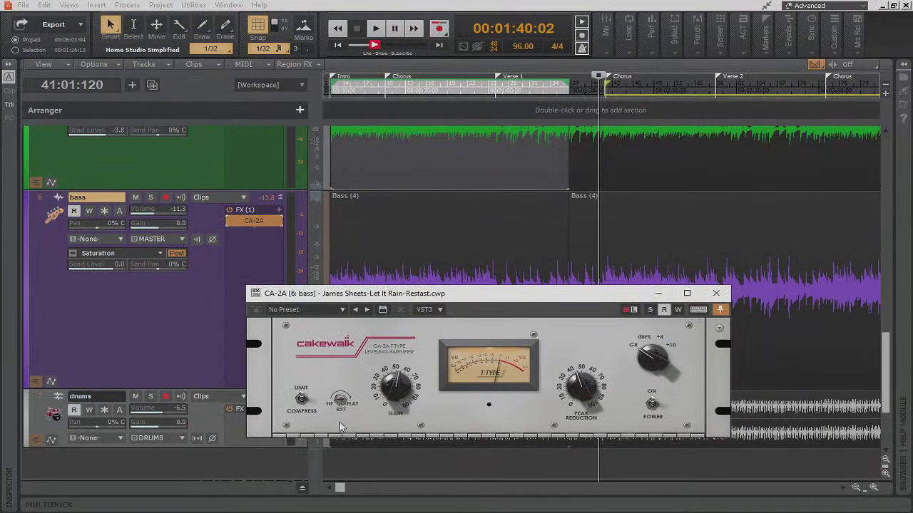
pyautogui.moveTo(342, 403)
pyautogui.moveTo(586, 405)
pyautogui.moveTo(395, 401)
pyautogui.moveTo(586, 387)
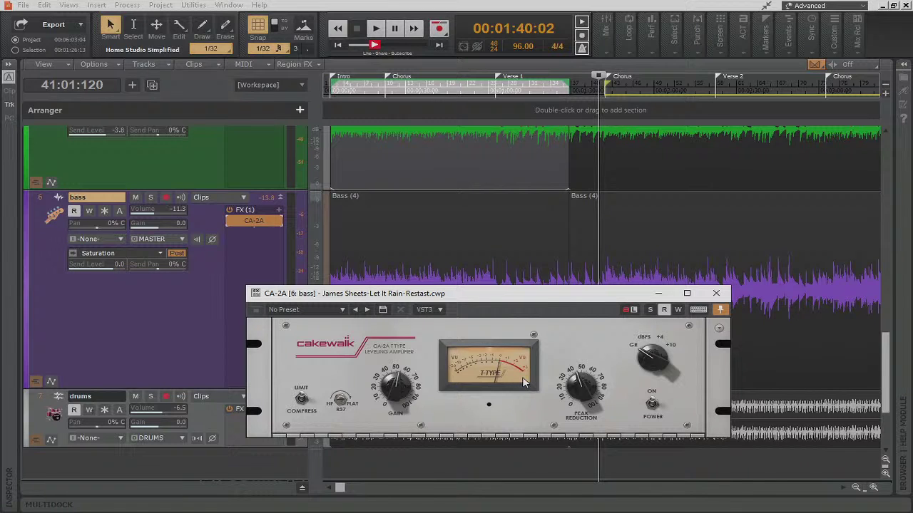
pyautogui.click(718, 294)
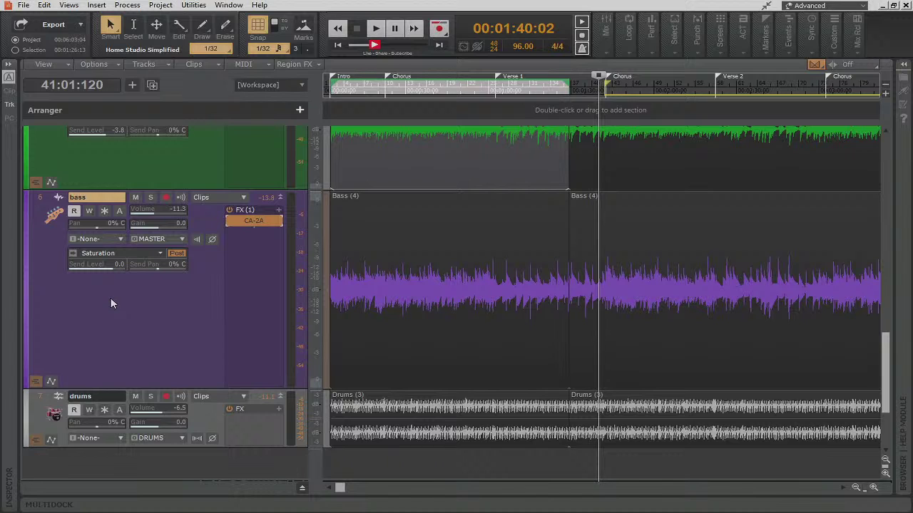
# Step: Enable the bass track's Saturation send while the full mix plays, and stop playback
pyautogui.press('space')
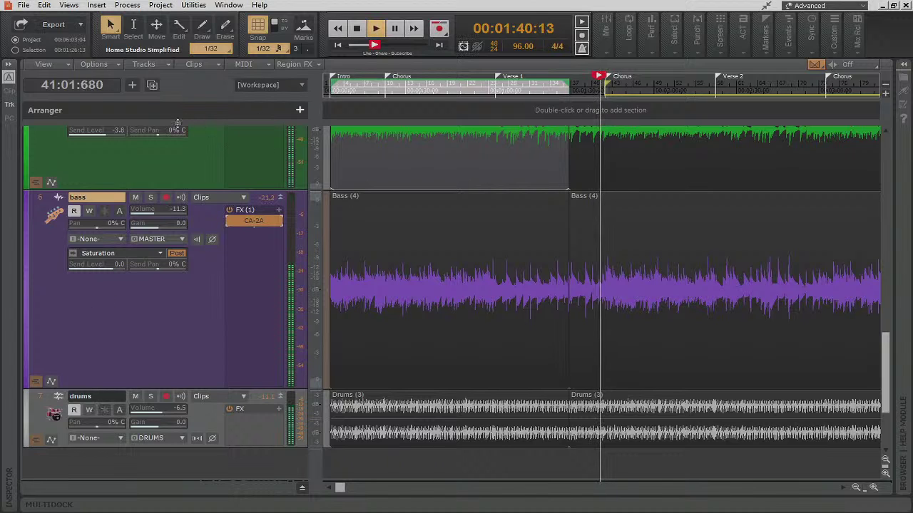
pyautogui.click(72, 254)
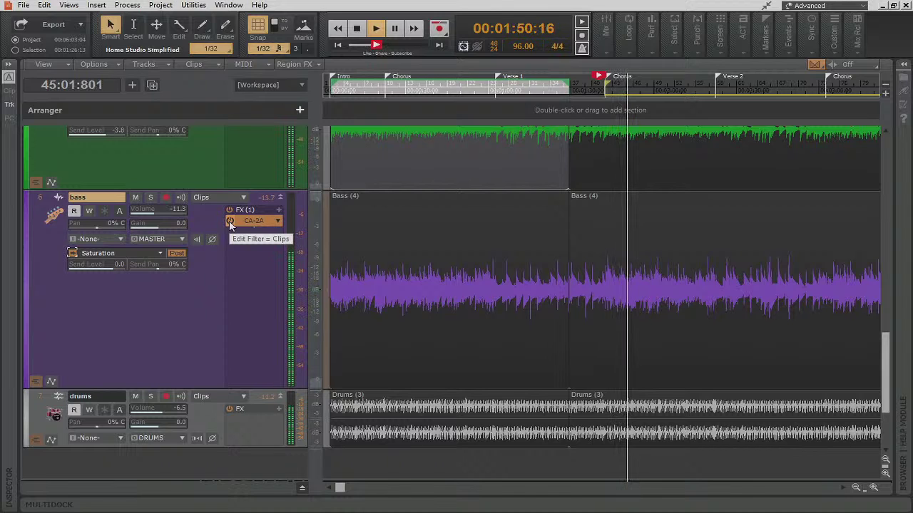
pyautogui.press('space')
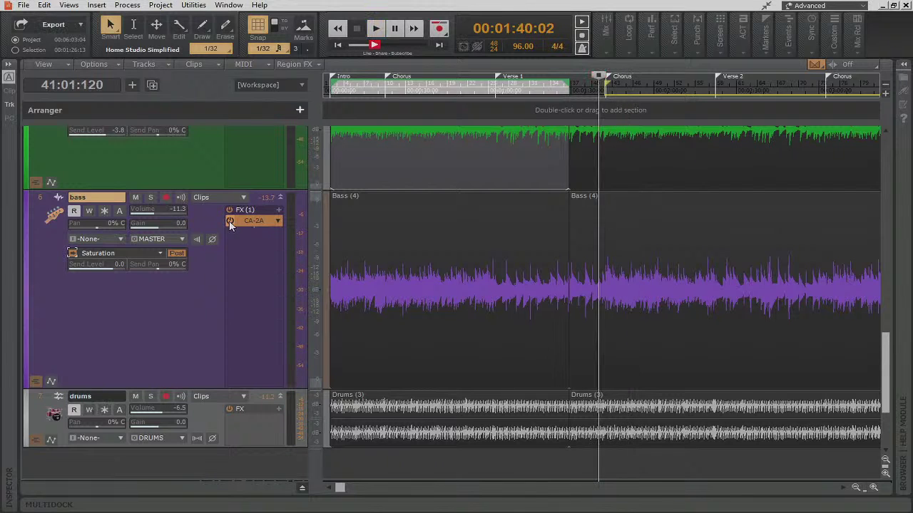
# Step: Compare the bass without CA-2A and Saturation by switching both off and re-enabling each in turn during playback
pyautogui.click(228, 221)
pyautogui.click(73, 253)
pyautogui.press('space')
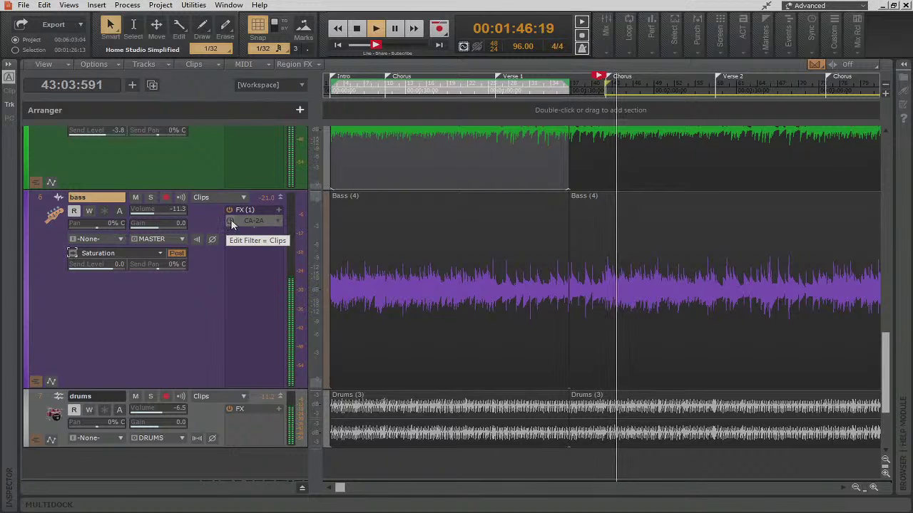
pyautogui.click(230, 220)
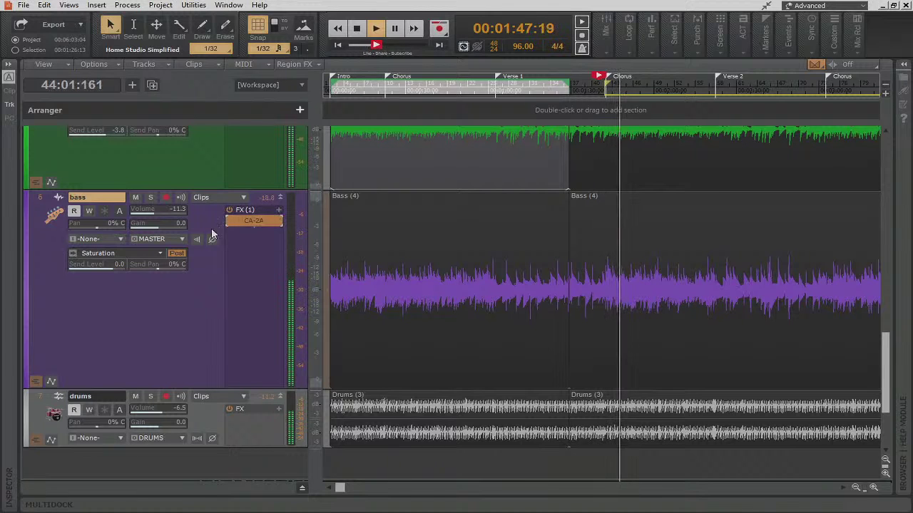
pyautogui.click(72, 253)
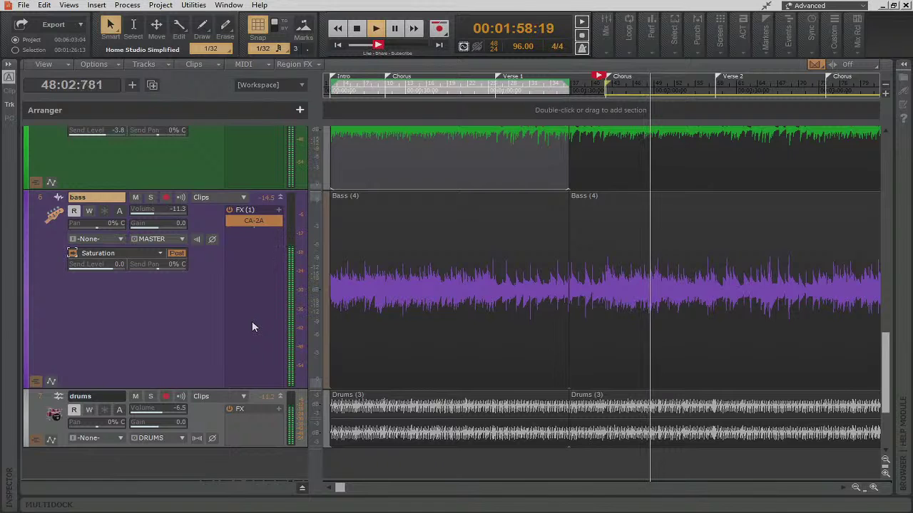
# Step: Stop playback and enlarge the drums track until its Plate, Room and two Hall sends are all displayed
pyautogui.press('space')
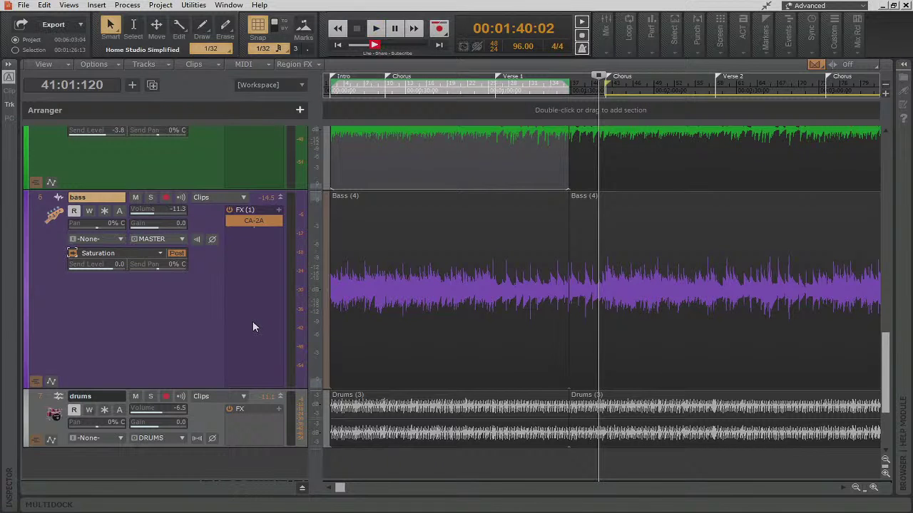
pyautogui.scroll(-2, 252, 328)
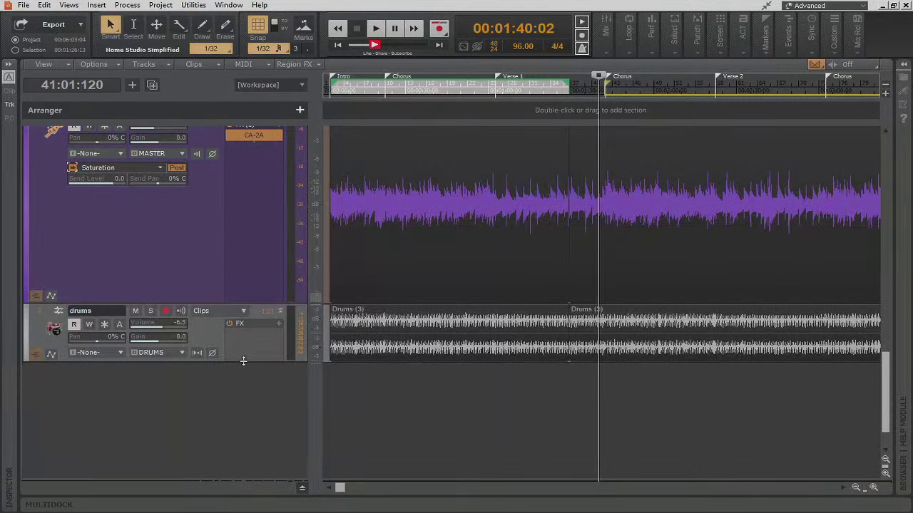
pyautogui.moveTo(242, 363); pyautogui.dragTo(246, 445)
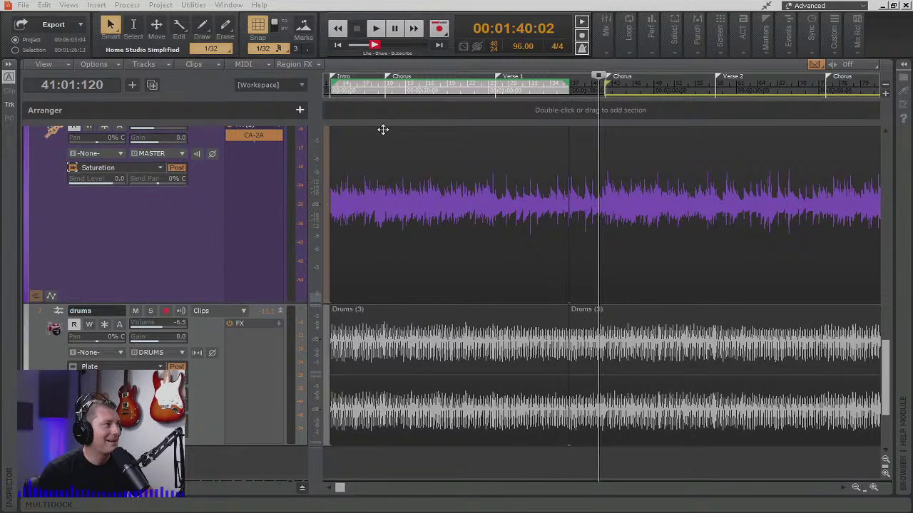
pyautogui.scroll(-4, 213, 200)
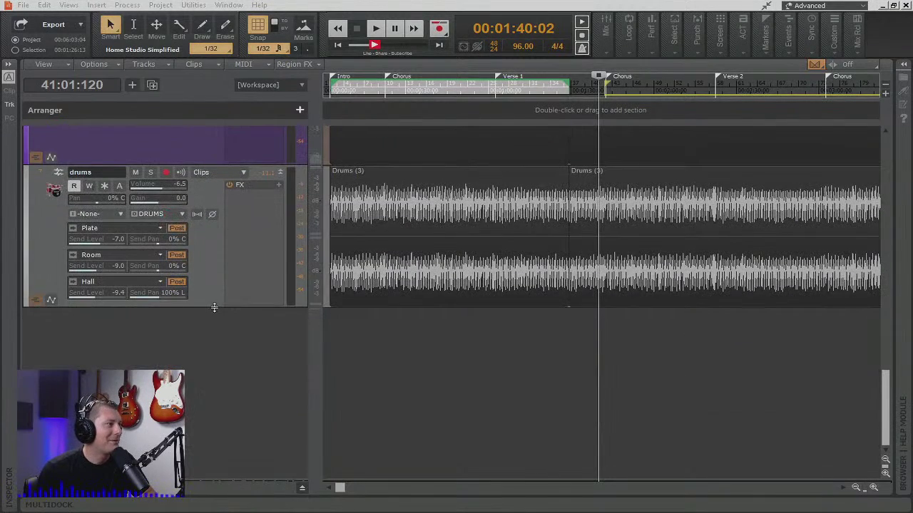
pyautogui.moveTo(216, 305); pyautogui.dragTo(200, 398)
pyautogui.scroll(1, 229, 307)
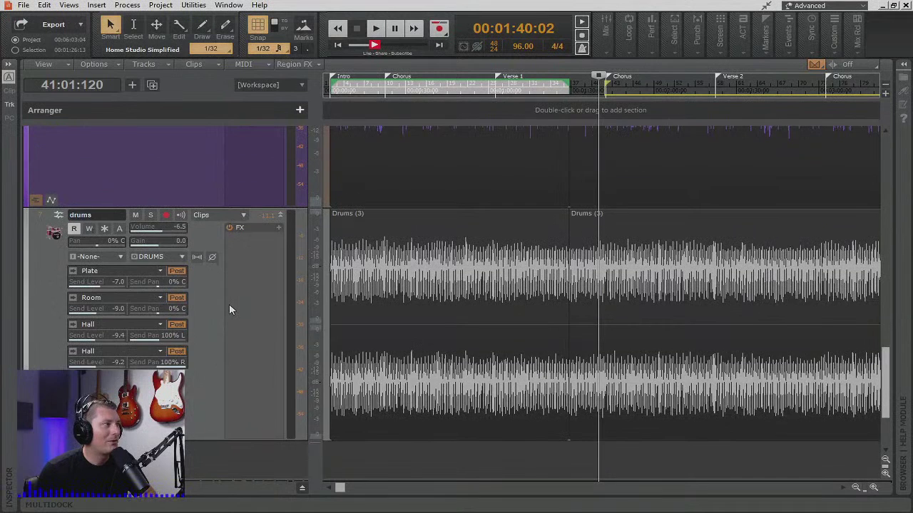
pyautogui.scroll(-1, 229, 307)
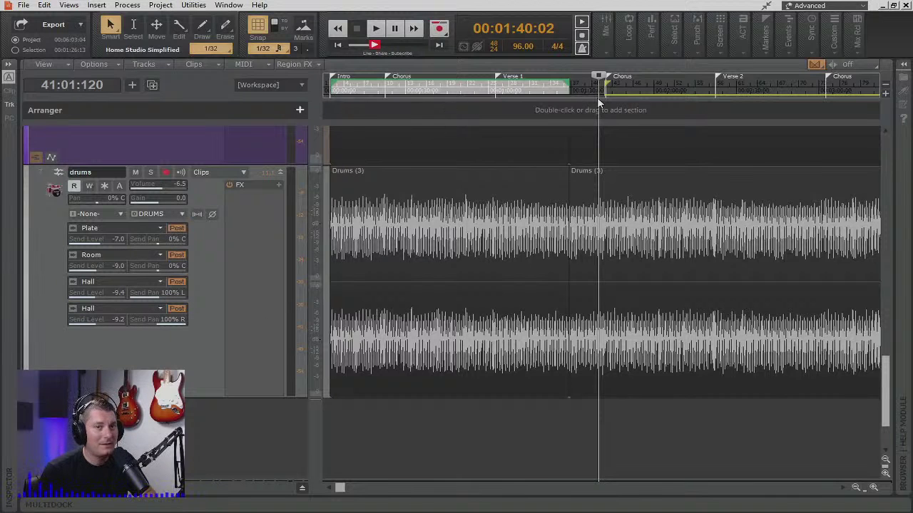
# Step: Play the full mix and toggle the drums track's Plate send on and off for comparison, leaving it enabled
pyautogui.click(377, 32)
pyautogui.click(73, 228)
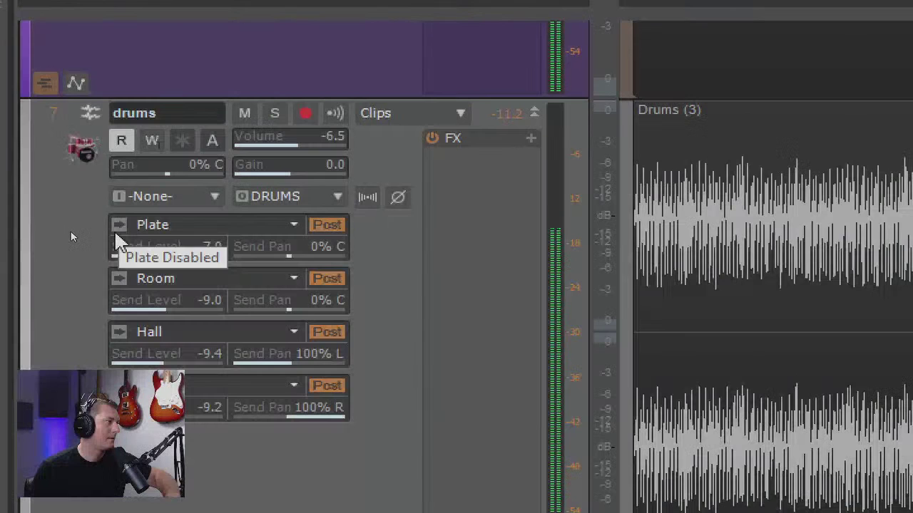
pyautogui.click(119, 227)
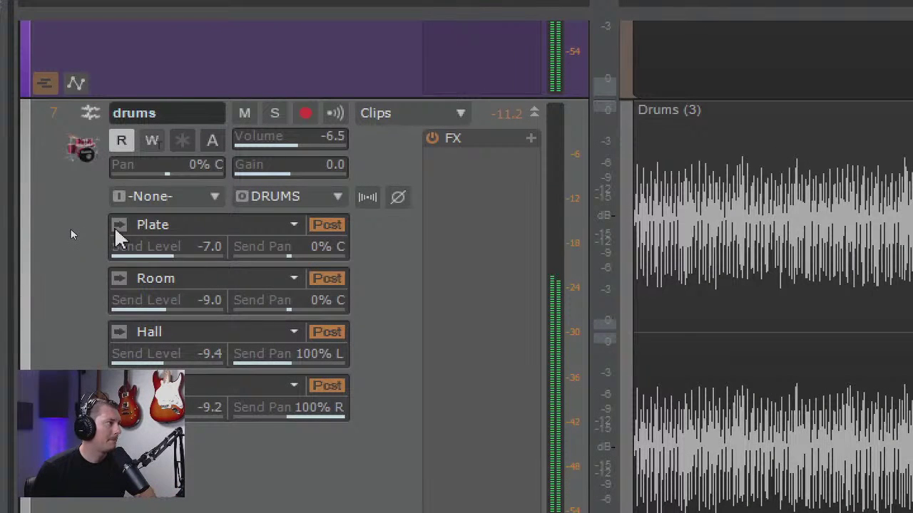
pyautogui.click(119, 227)
pyautogui.click(120, 227)
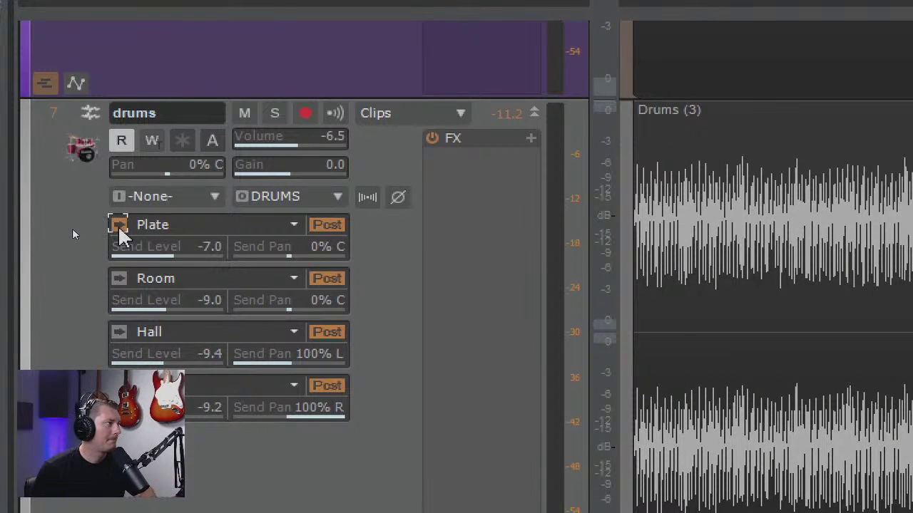
# Step: Enable the drums track's Room send and both Hall sends in turn during playback, and stop the transport
pyautogui.click(117, 279)
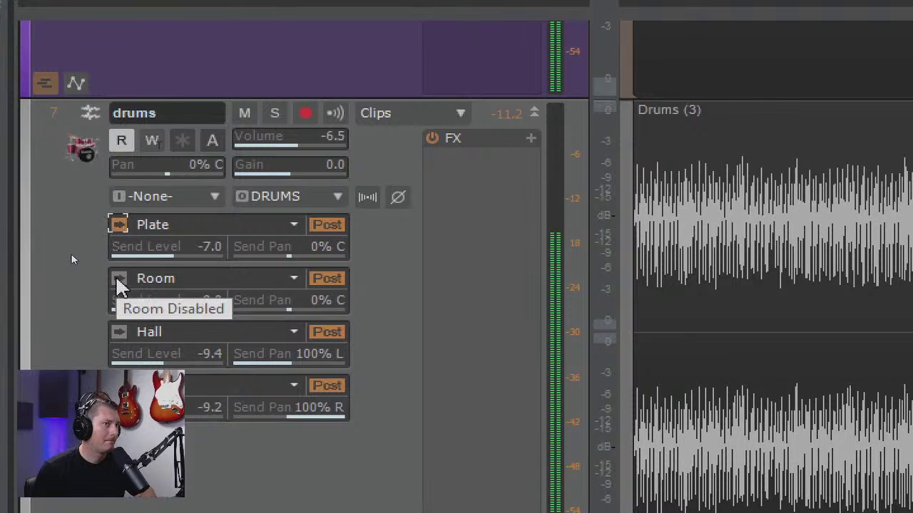
pyautogui.click(119, 280)
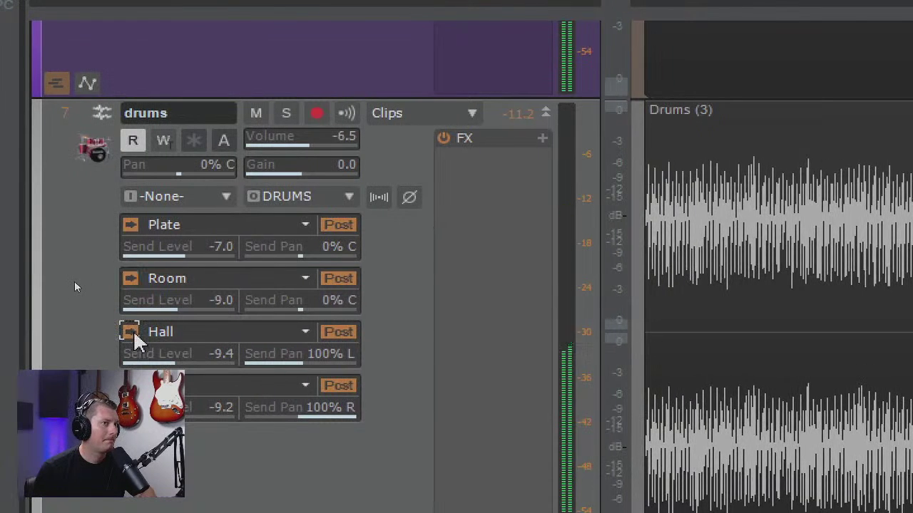
pyautogui.click(131, 332)
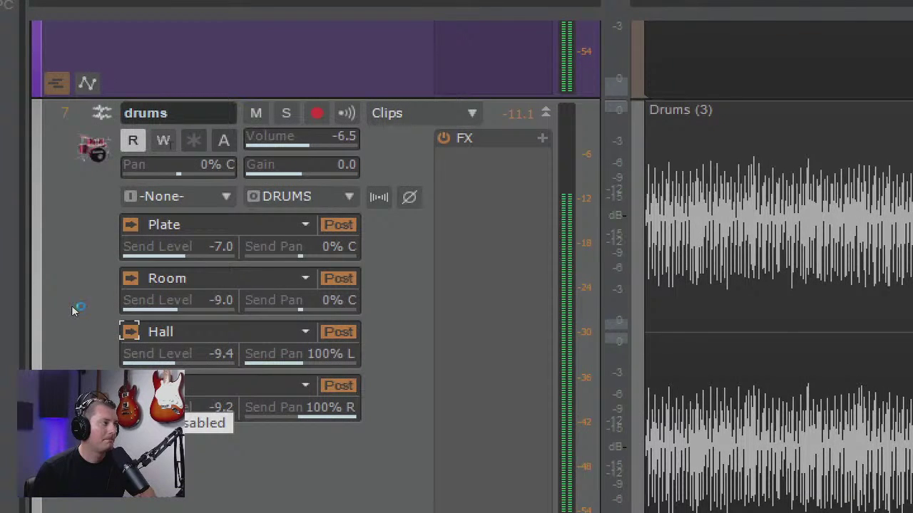
pyautogui.click(130, 385)
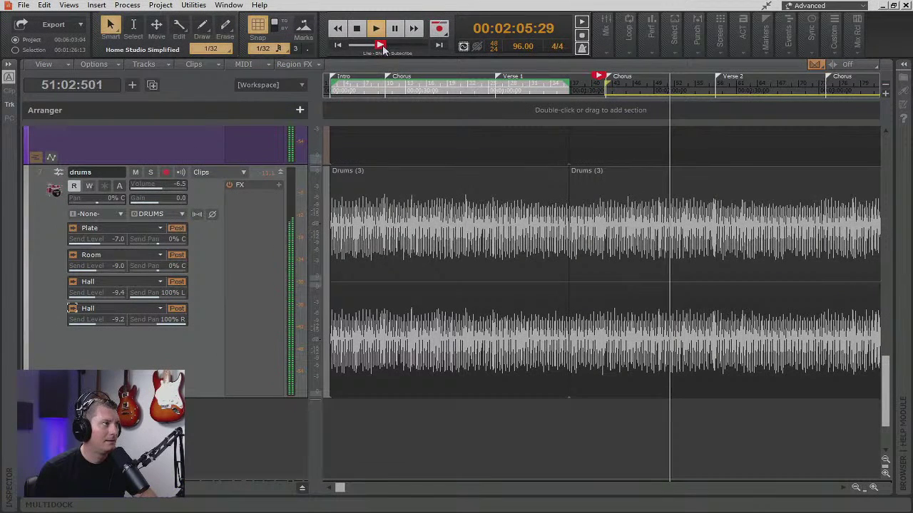
pyautogui.click(356, 27)
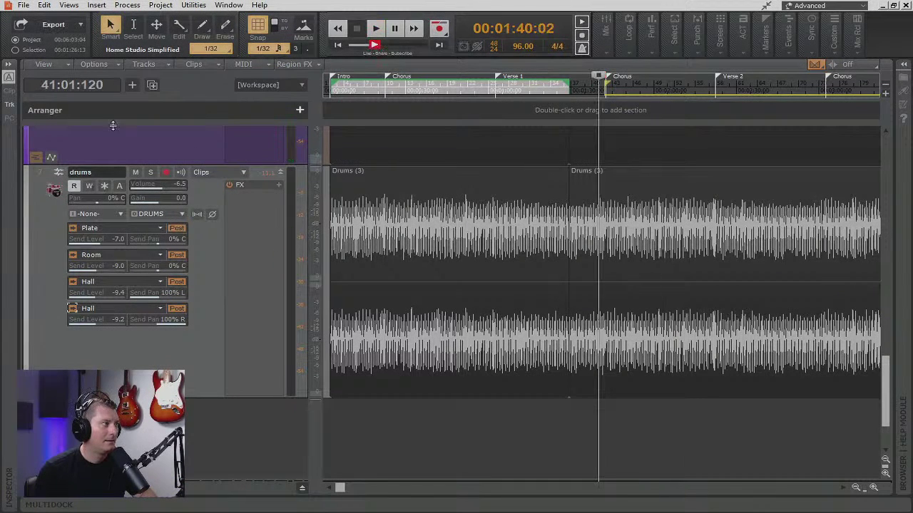
# Step: Solo the drums track and disable its Plate, Room and both Hall sends
pyautogui.click(150, 172)
pyautogui.click(72, 227)
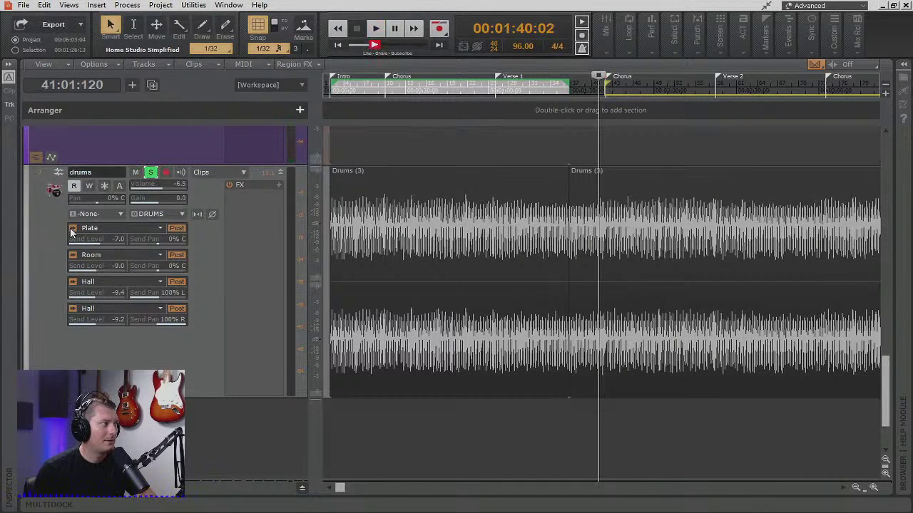
pyautogui.click(72, 254)
pyautogui.click(72, 282)
pyautogui.click(72, 309)
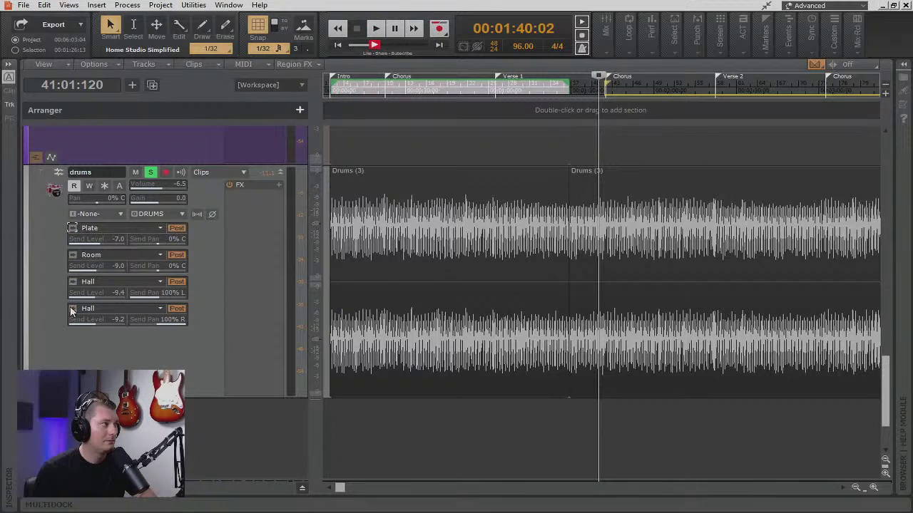
# Step: Play the soloed drums, re-enable the Plate, Room and both Hall sends one at a time, and stop playback
pyautogui.click(39, 233)
pyautogui.press('space')
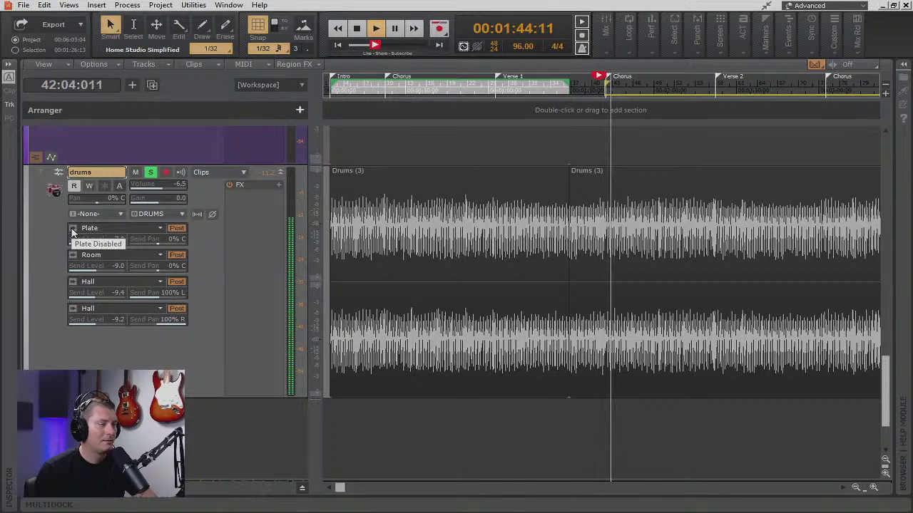
pyautogui.click(72, 229)
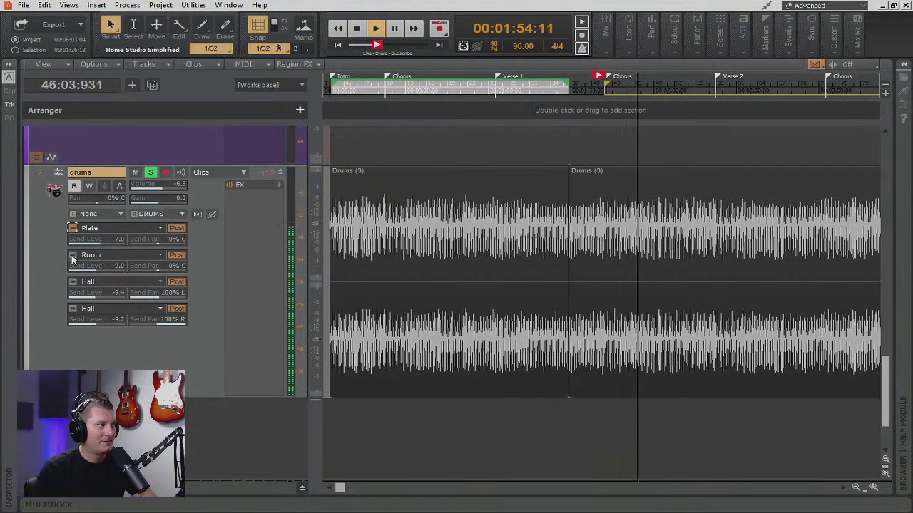
pyautogui.click(72, 256)
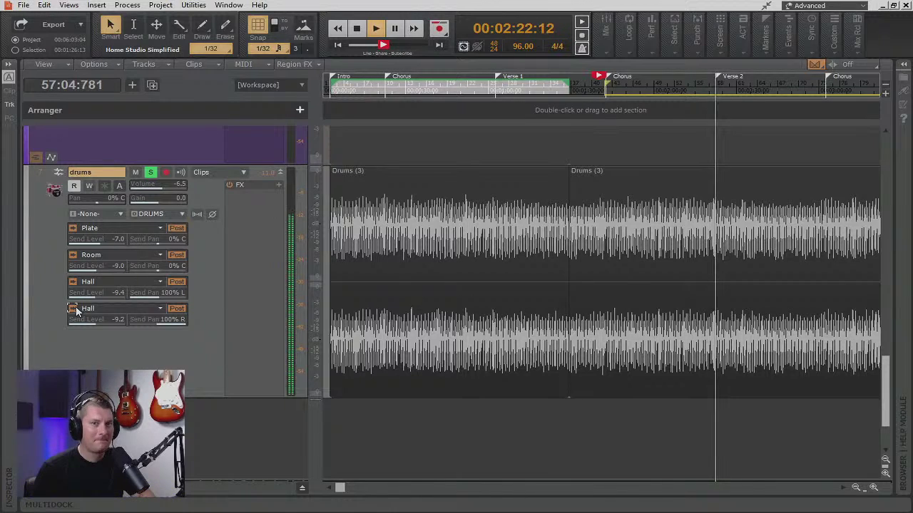
pyautogui.press('space')
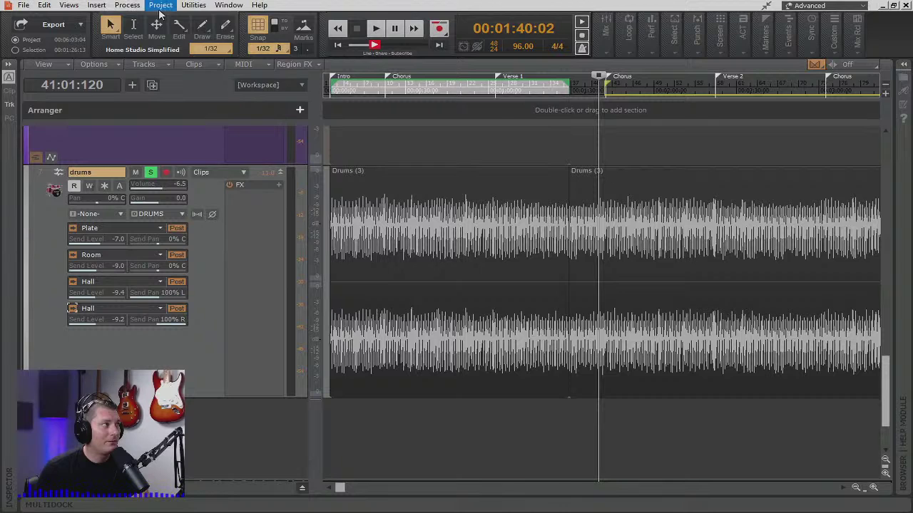
# Step: Open the Cakewalk Plug-in Manager and list the excluded VST Audio Effects
pyautogui.click(187, 7)
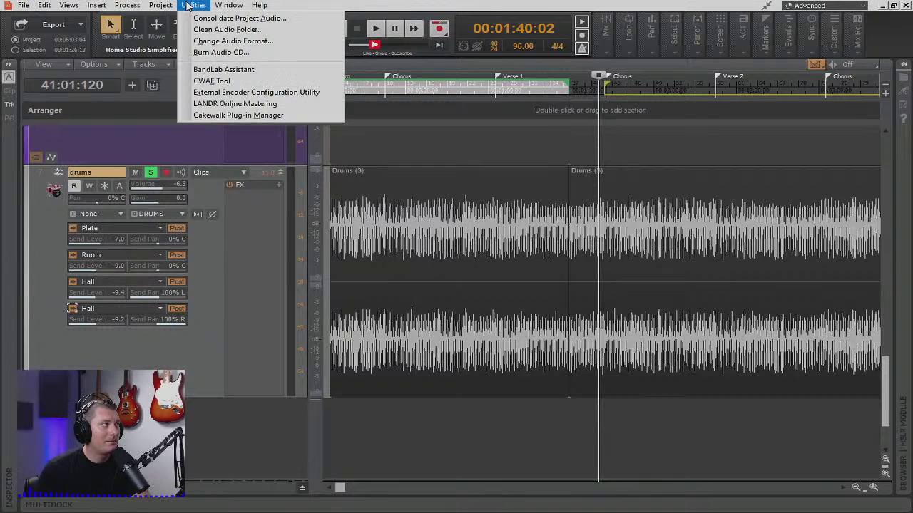
pyautogui.click(199, 115)
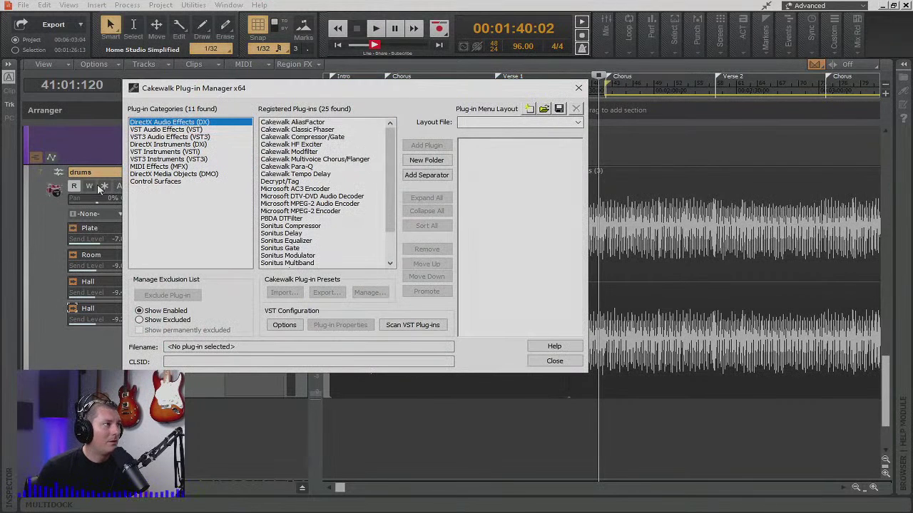
pyautogui.click(140, 320)
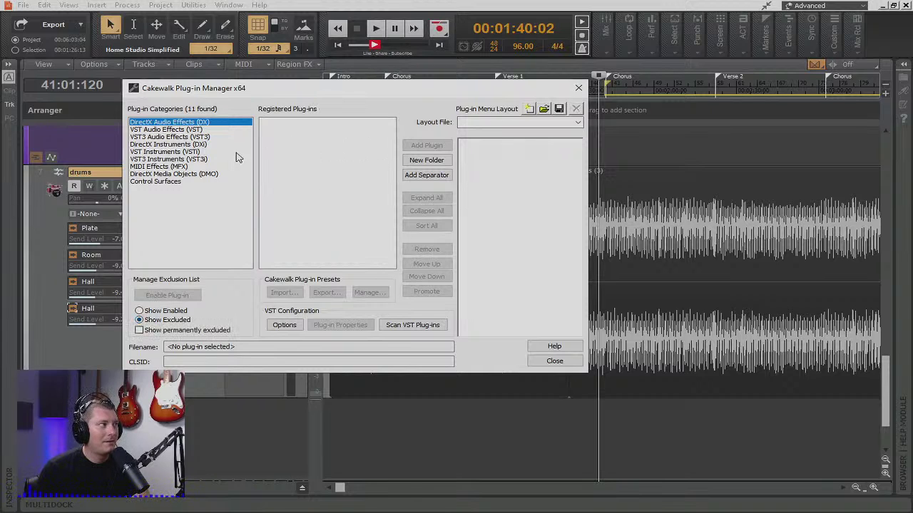
pyautogui.click(189, 130)
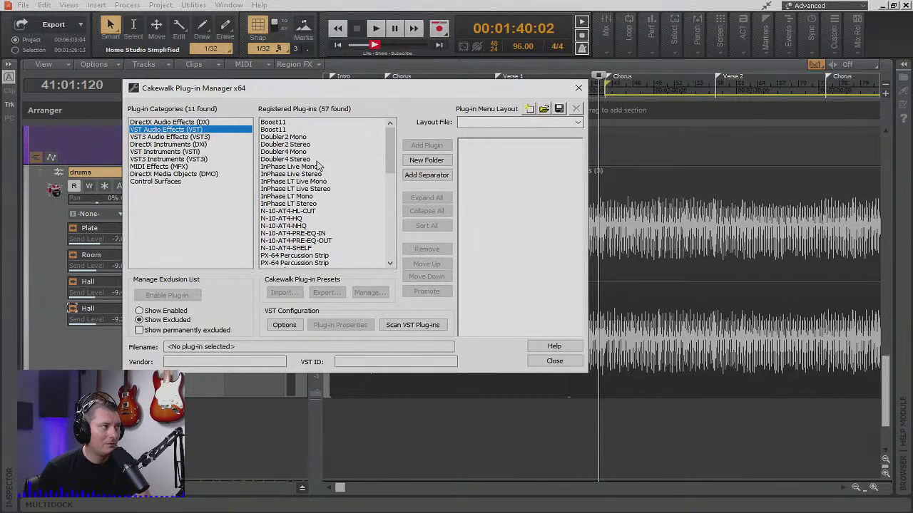
# Step: Look through the excluded VST effects, switch the list back to enabled plug-ins and close the Plug-in Manager
pyautogui.scroll(-10, 318, 166)
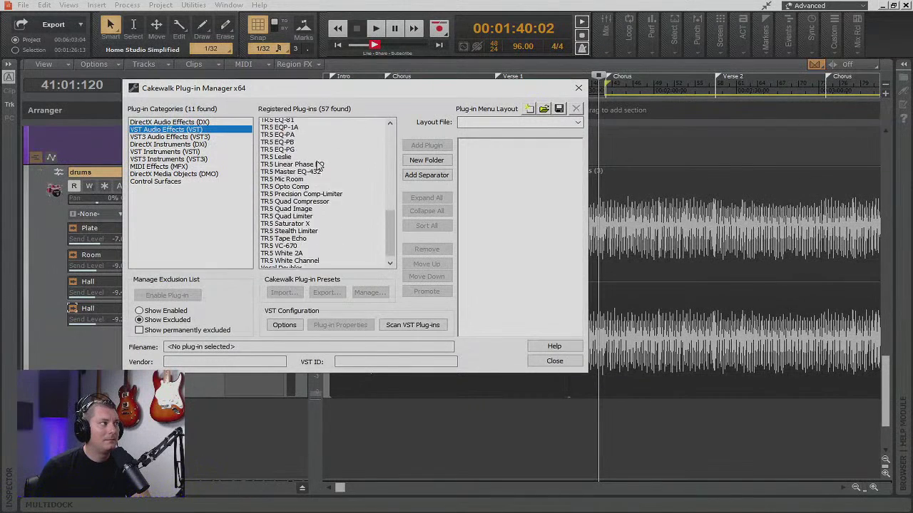
pyautogui.scroll(-2, 318, 166)
pyautogui.scroll(10, 318, 193)
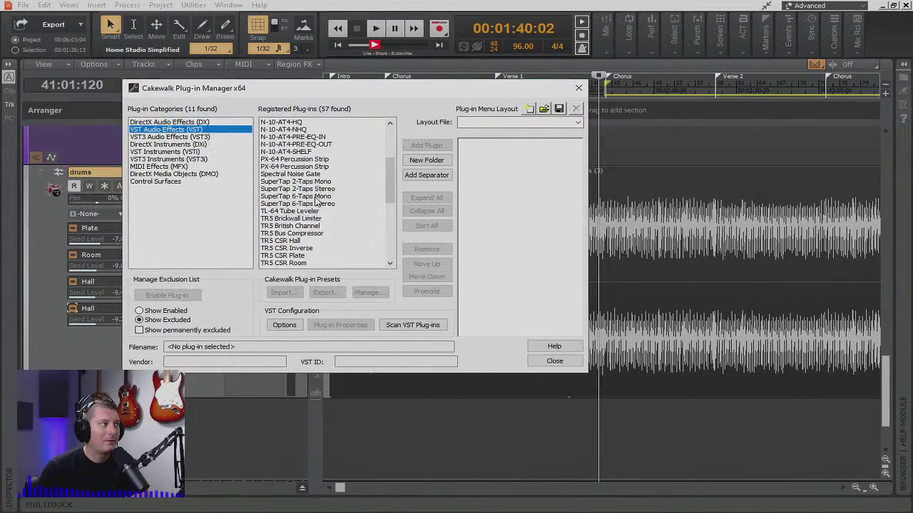
pyautogui.scroll(5, 318, 202)
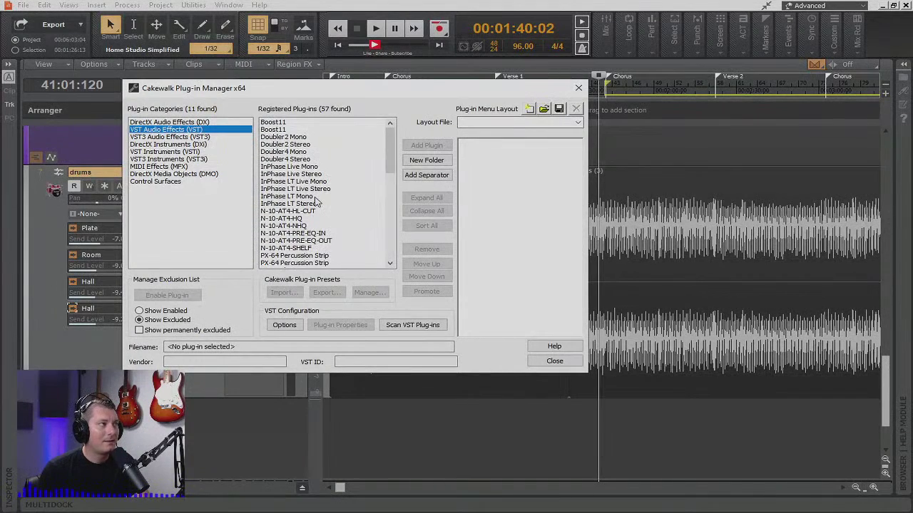
pyautogui.scroll(-12, 319, 202)
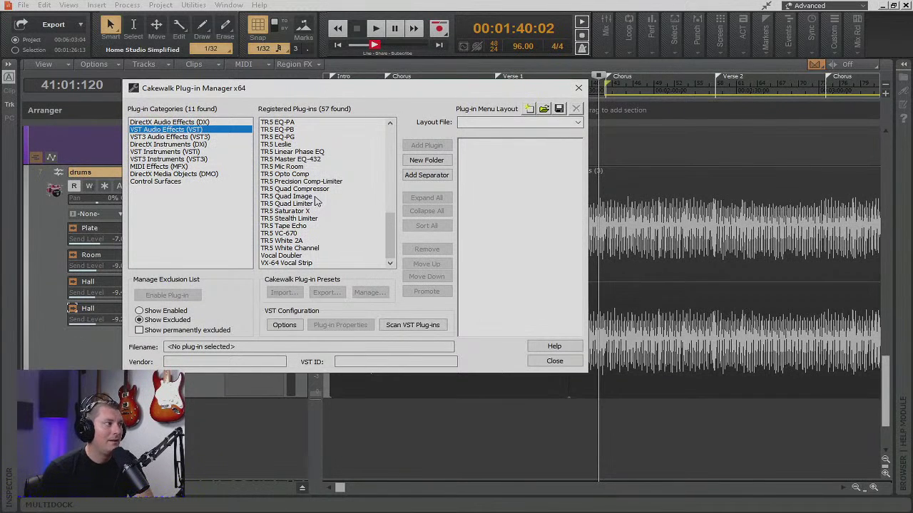
pyautogui.click(139, 310)
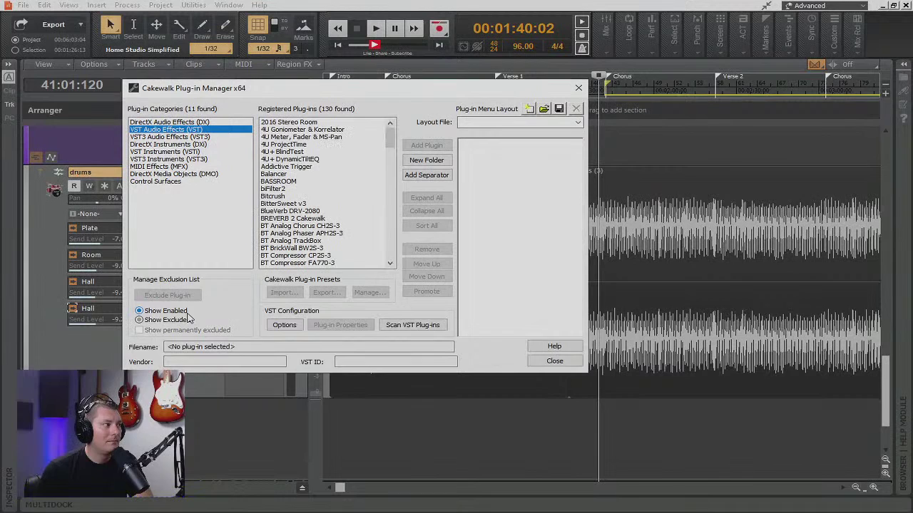
pyautogui.click(555, 362)
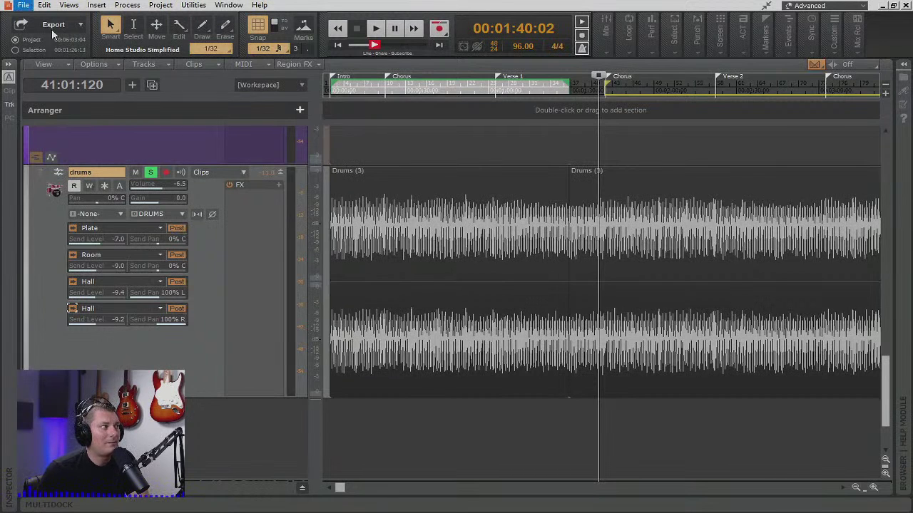
pyautogui.scroll(3, 265, 246)
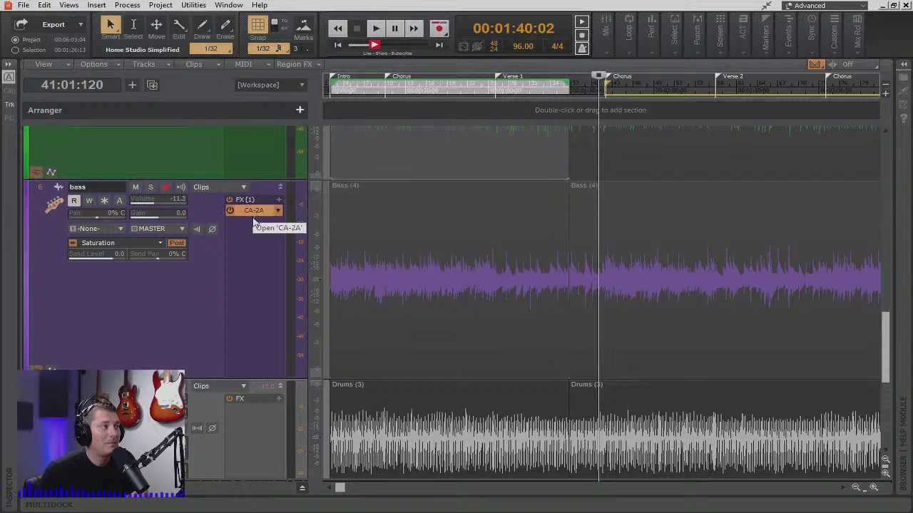
pyautogui.scroll(-1, 253, 285)
pyautogui.scroll(-1, 253, 286)
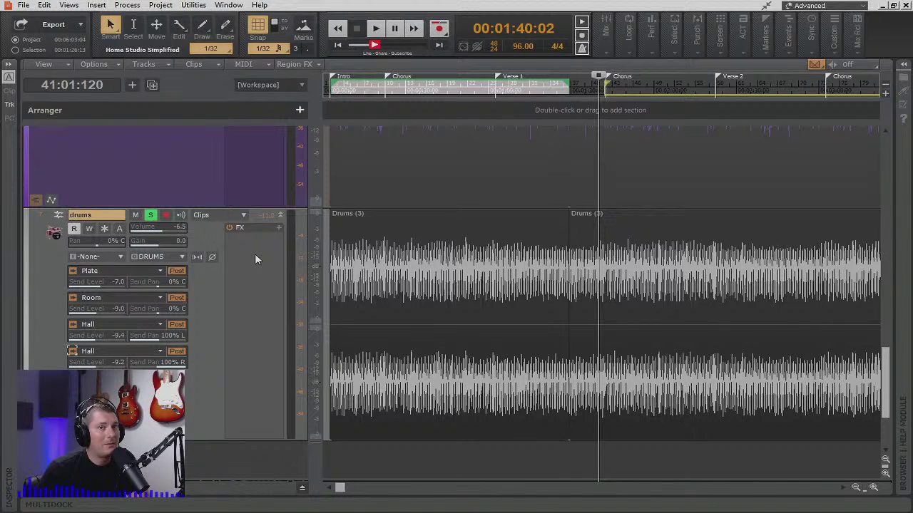
pyautogui.scroll(3, 300, 232)
pyautogui.scroll(-4, 412, 421)
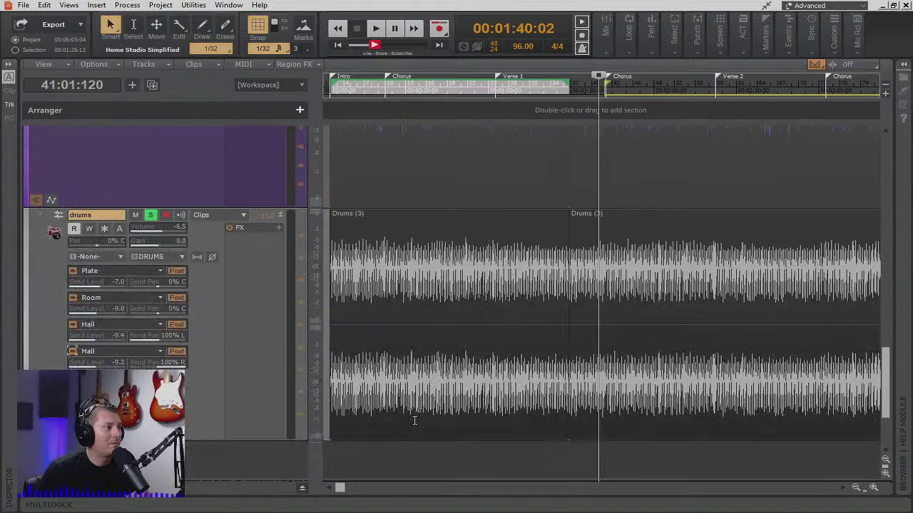
pyautogui.scroll(-3, 332, 385)
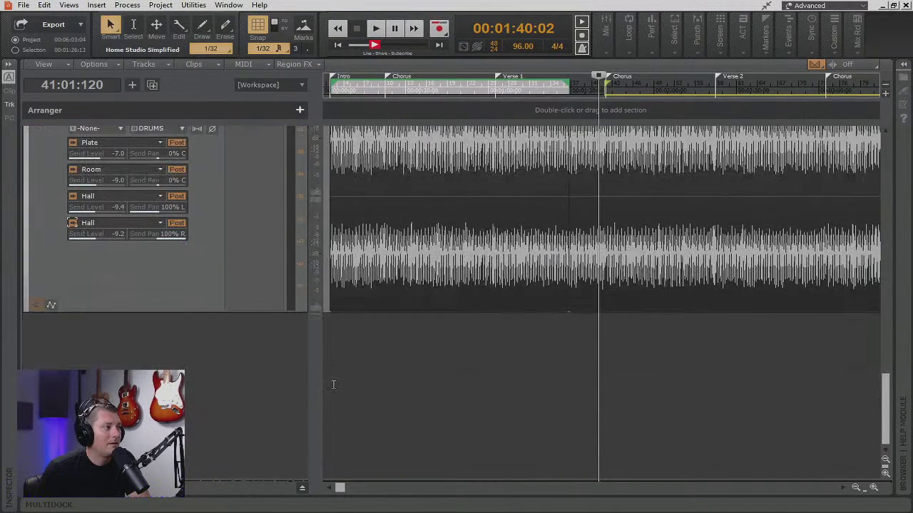
pyautogui.scroll(6, 332, 385)
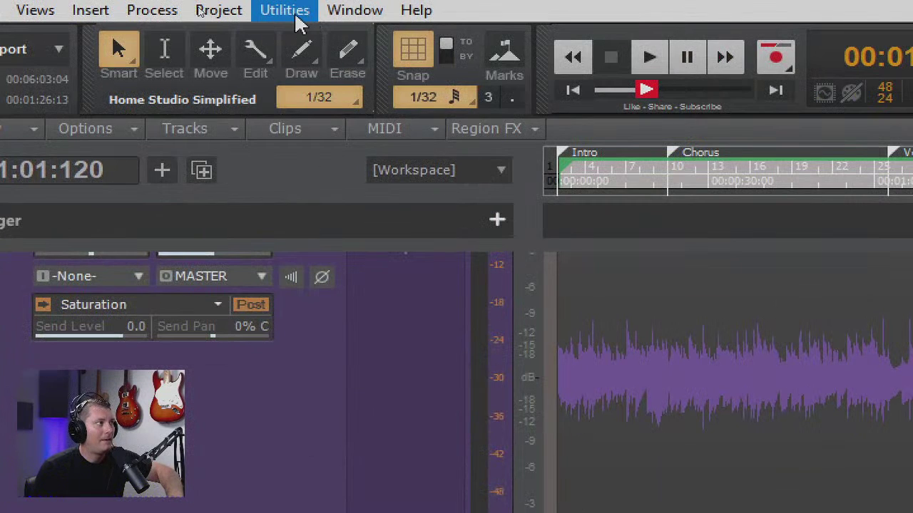
# Step: Open the Cakewalk Plug-in Manager, show the excluded plug-ins, switch the list back to enabled ones, and close the manager
pyautogui.click(298, 19)
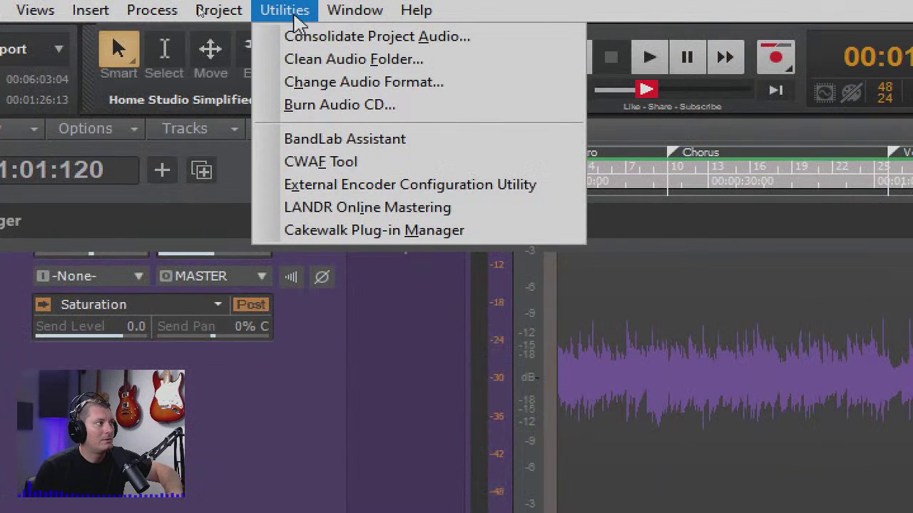
pyautogui.click(340, 231)
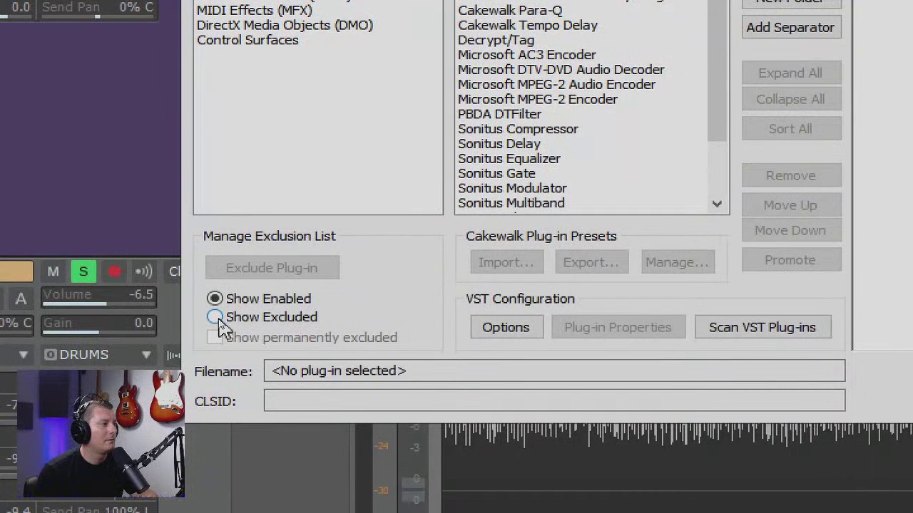
pyautogui.click(220, 320)
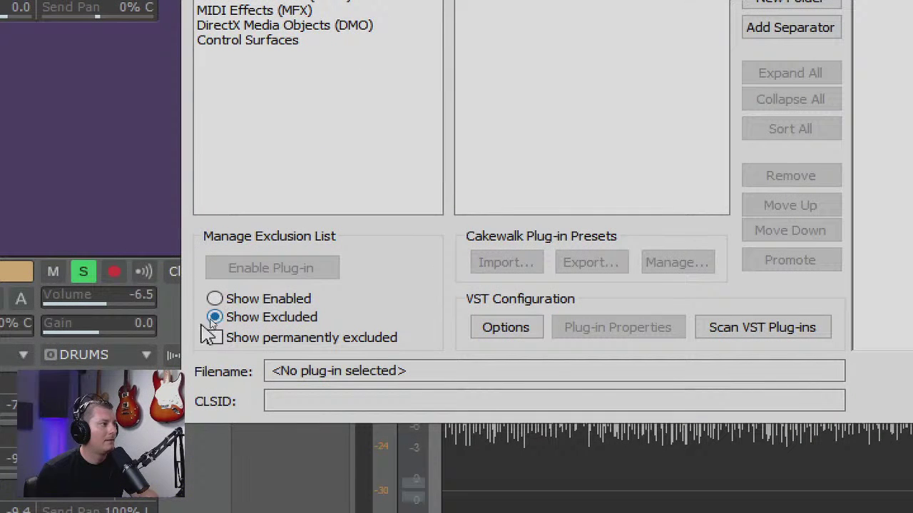
pyautogui.click(218, 302)
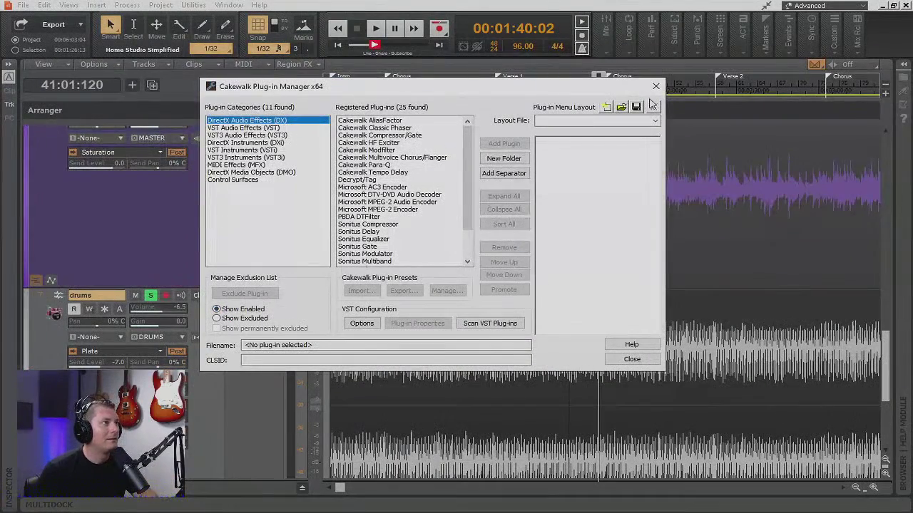
pyautogui.click(655, 87)
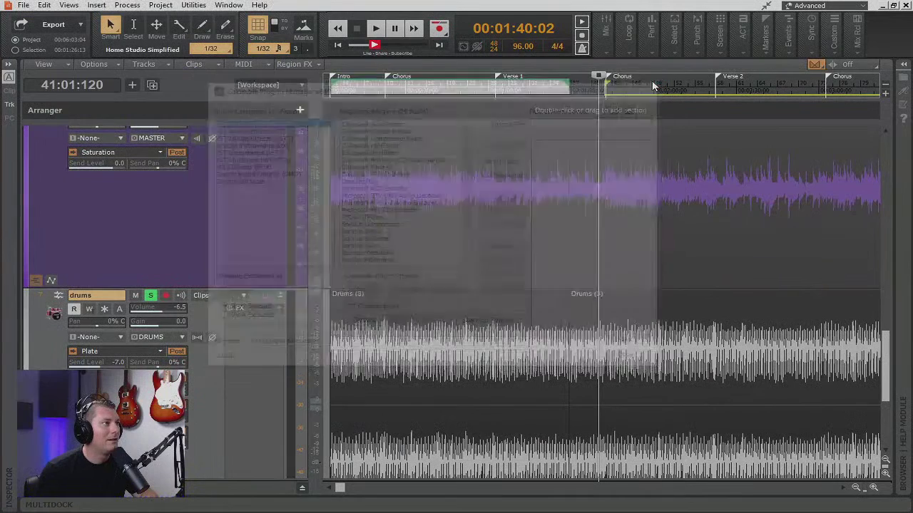
# Step: Play the soloed drums, enable their Plate, Room and both Hall sends, stop playback, and unsolo the drums track
pyautogui.scroll(-3, 338, 263)
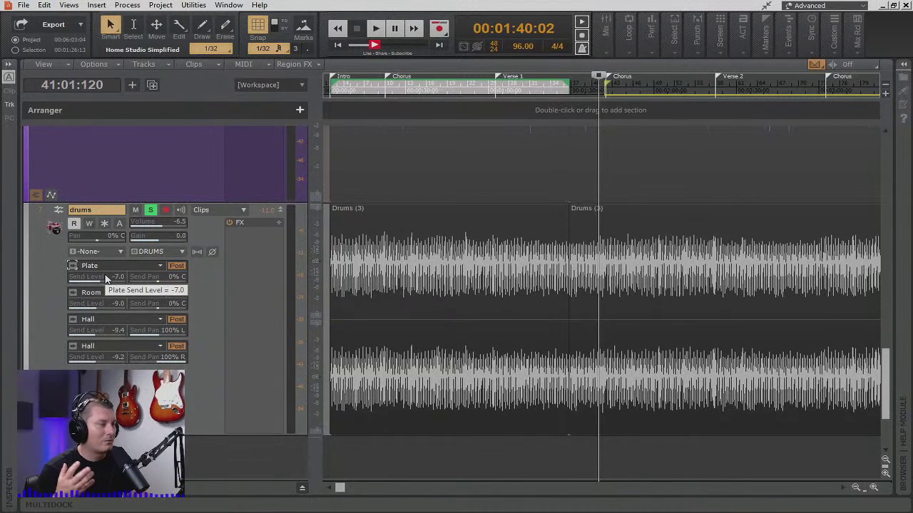
pyautogui.press('space')
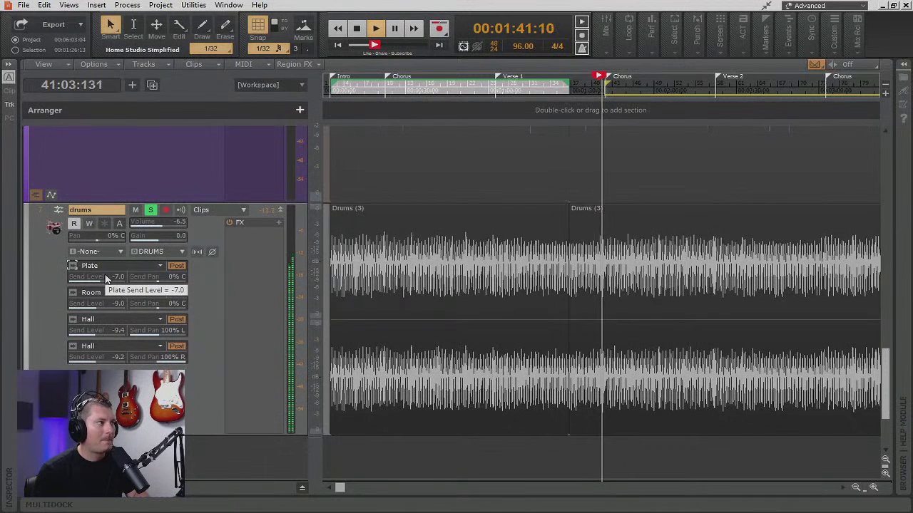
pyautogui.click(72, 266)
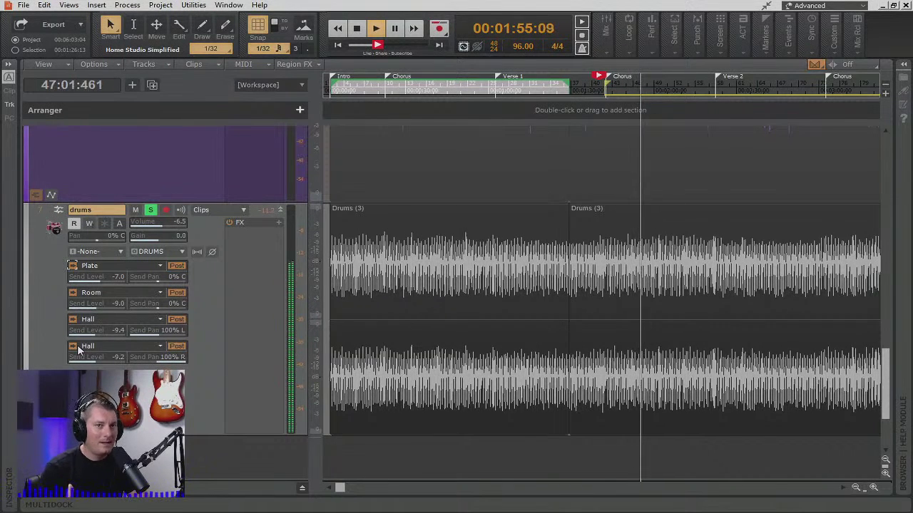
pyautogui.press('space')
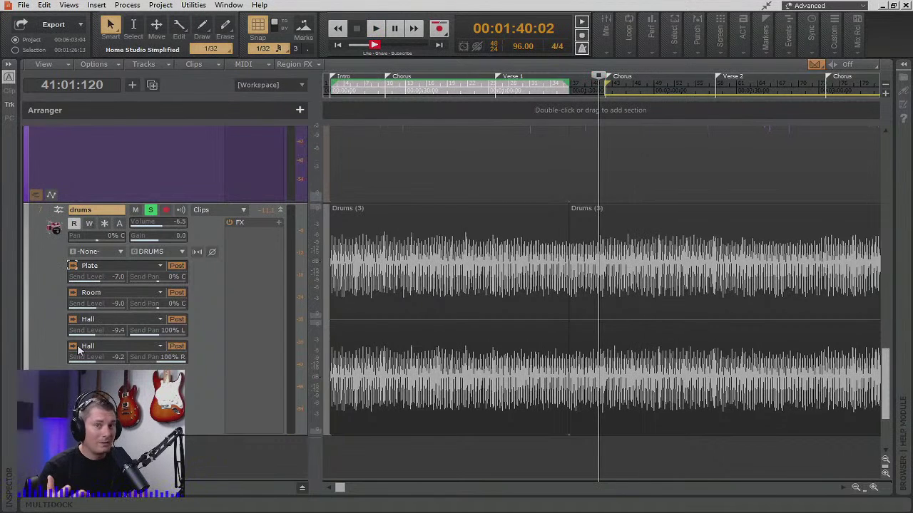
pyautogui.click(152, 211)
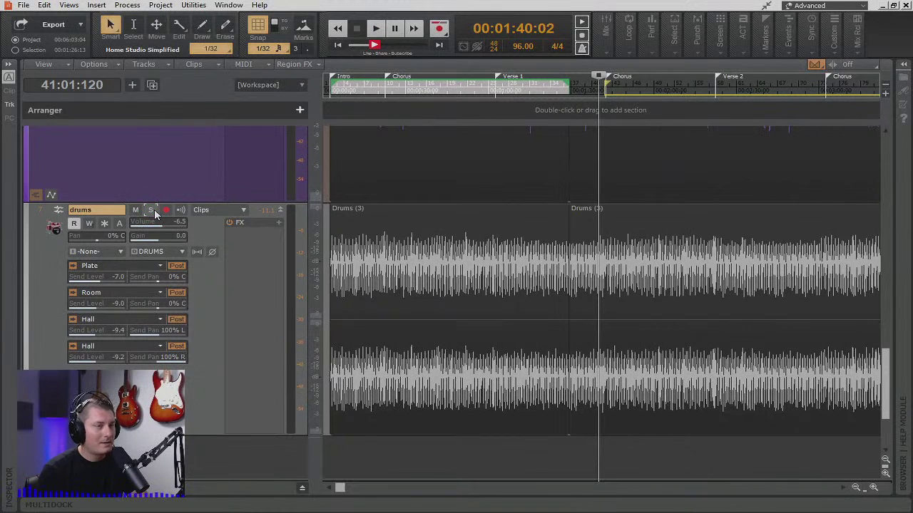
# Step: Play the full mix while setting the drums volume to -4.1 and the elec rhythm 1 volume to -5.5, and stop playback
pyautogui.press('space')
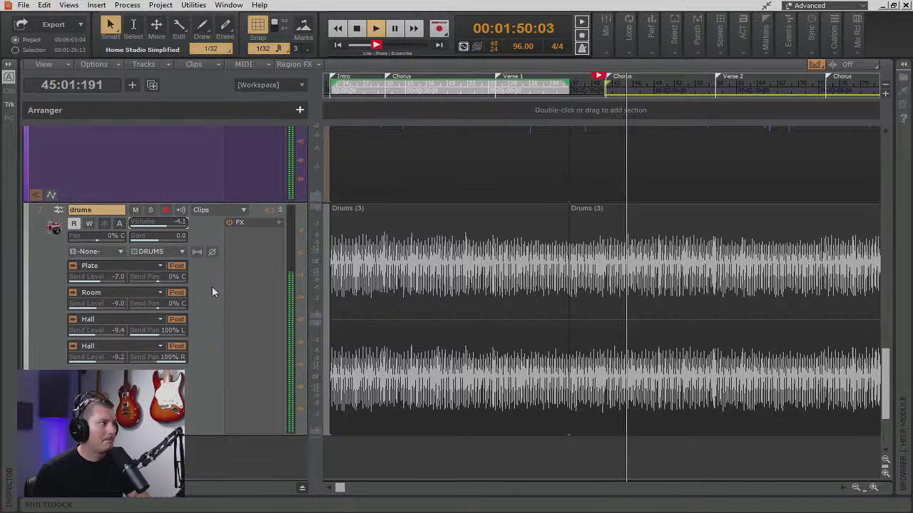
pyautogui.scroll(6, 227, 283)
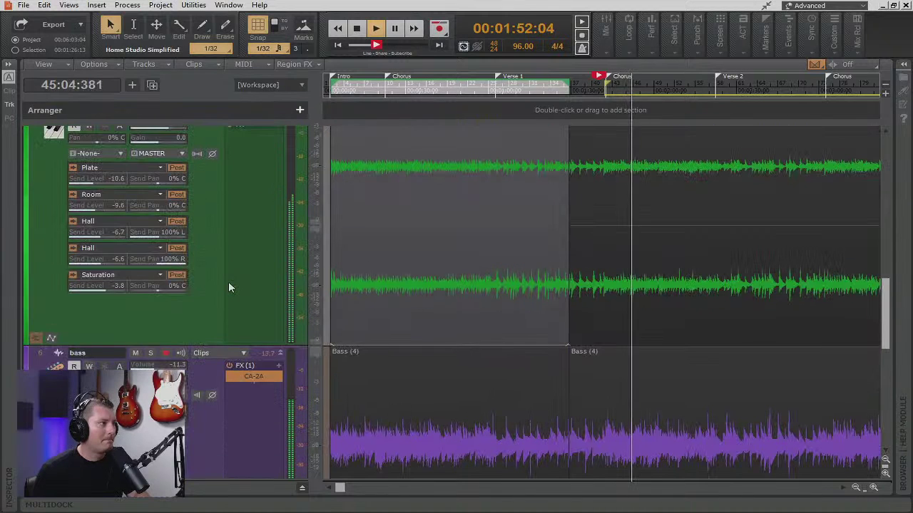
pyautogui.scroll(5, 228, 287)
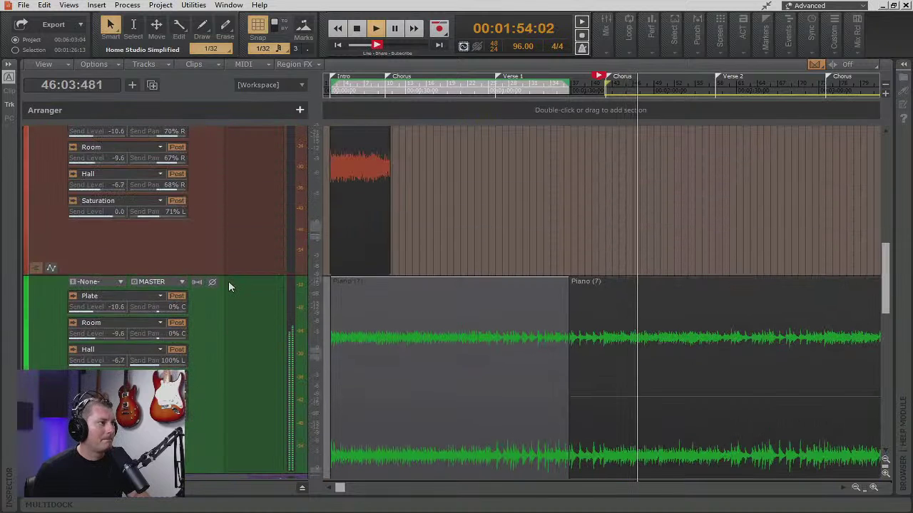
pyautogui.scroll(6, 229, 287)
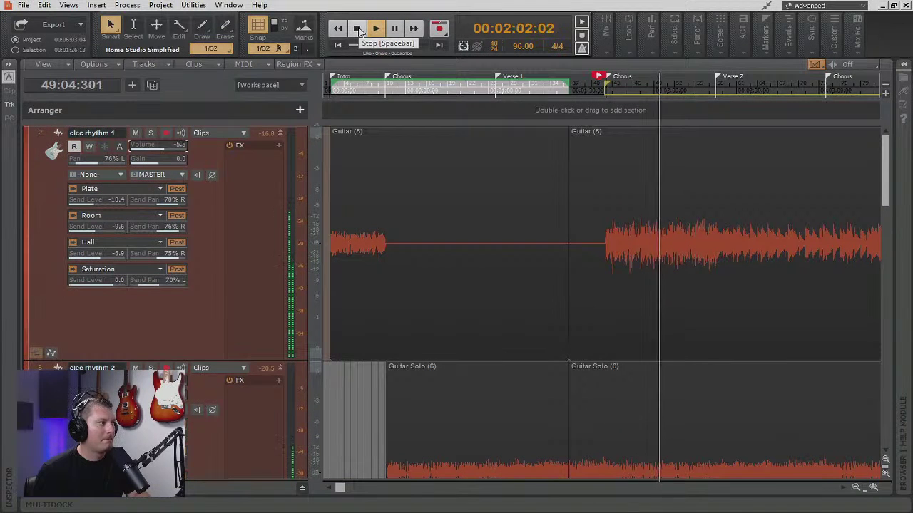
pyautogui.click(359, 31)
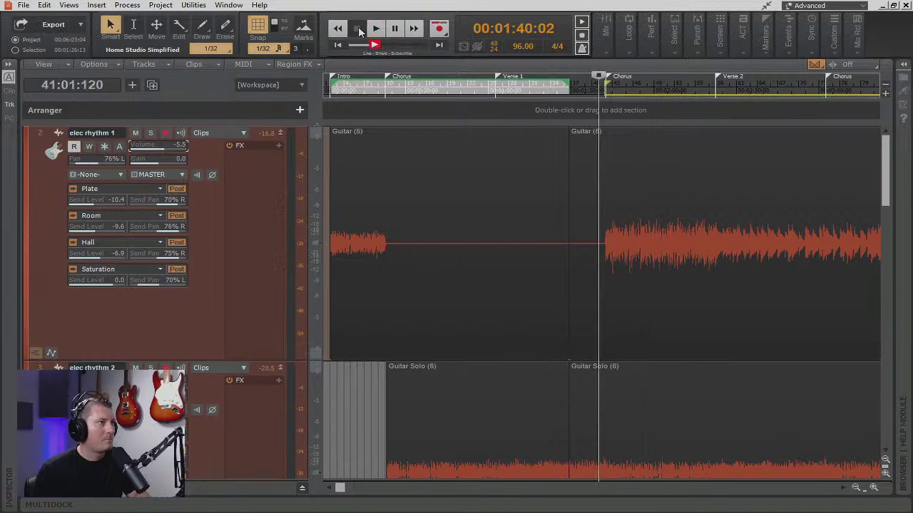
# Step: Save the current mix settings as a new mix scene named Wet Mix
pyautogui.click(862, 44)
pyautogui.click(841, 64)
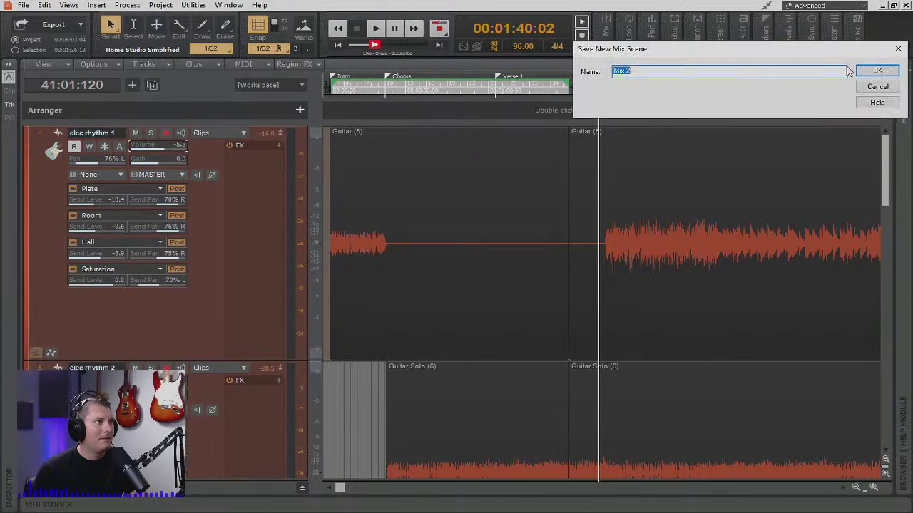
pyautogui.write('We')
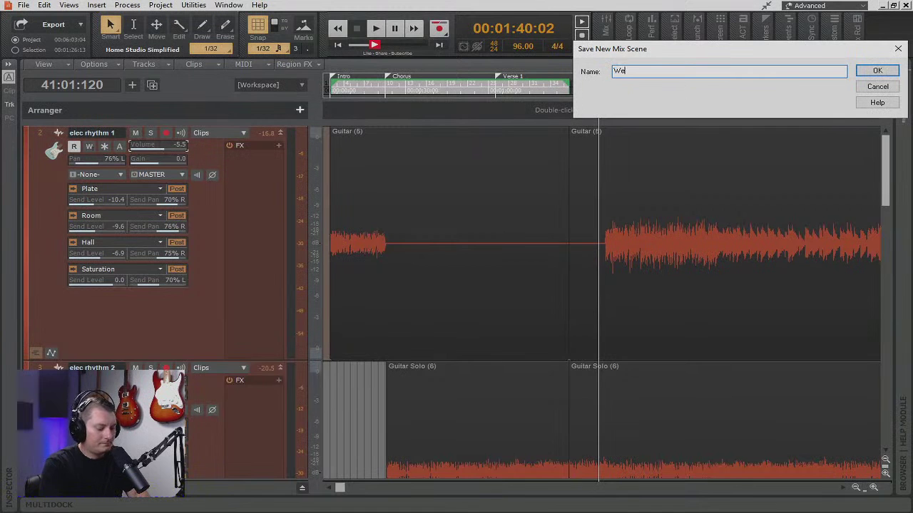
pyautogui.write('t Mix')
pyautogui.press('Return')
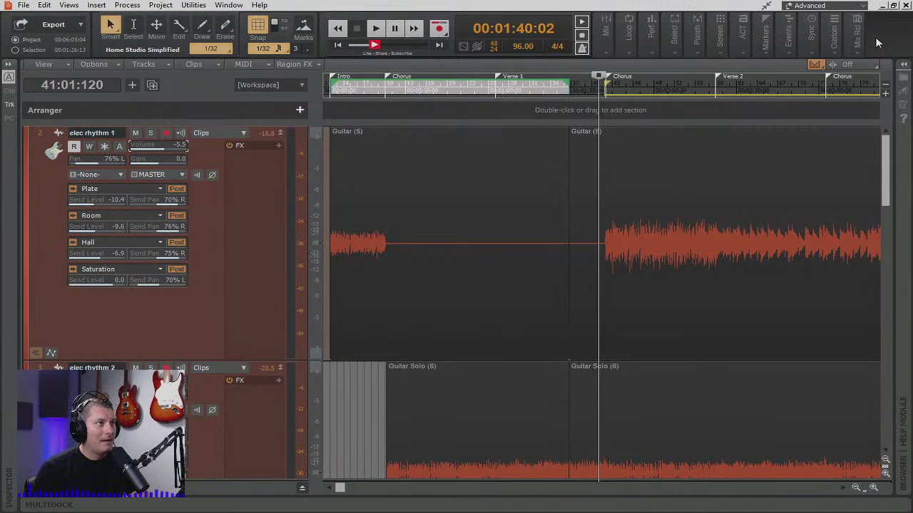
# Step: Recall the Dry Mix scene from the saved mix scenes
pyautogui.click(859, 43)
pyautogui.click(830, 94)
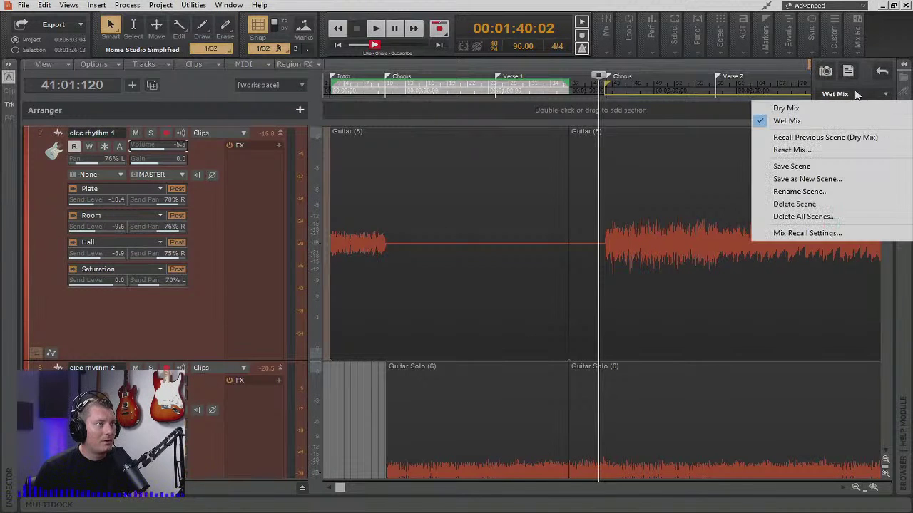
pyautogui.click(786, 108)
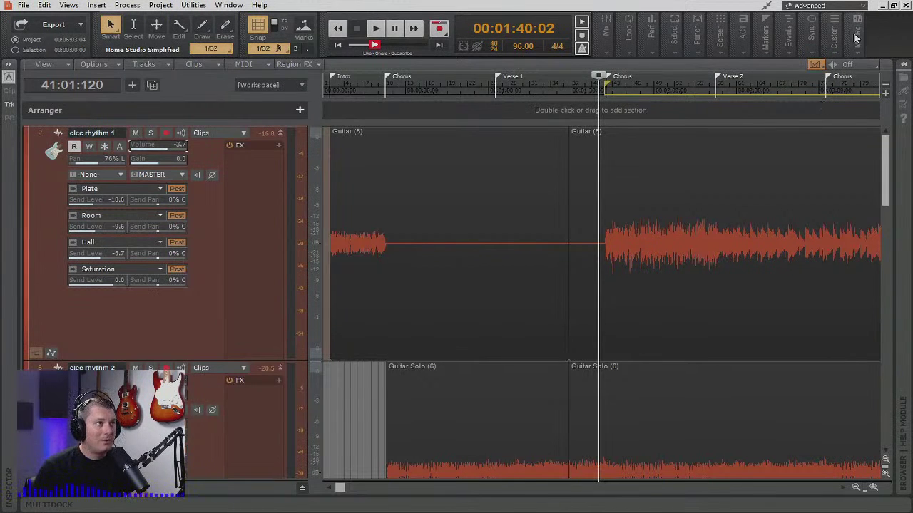
pyautogui.moveTo(856, 45)
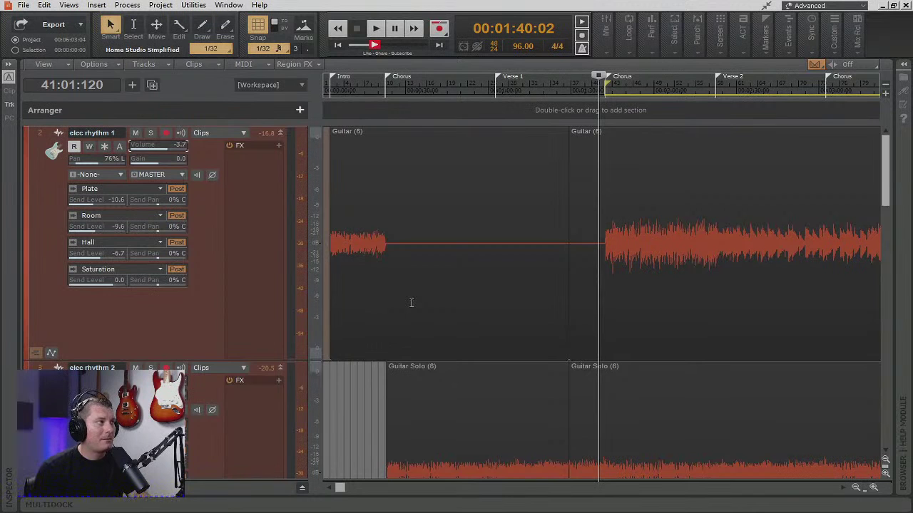
# Step: Play the dry mix from just before the second chorus, recall the Wet Mix scene during playback, and stop
pyautogui.press('space')
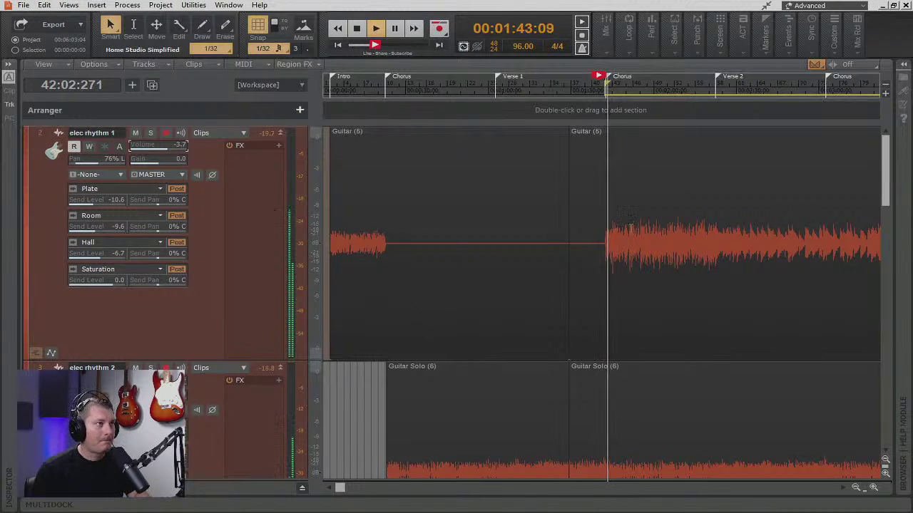
pyautogui.click(858, 44)
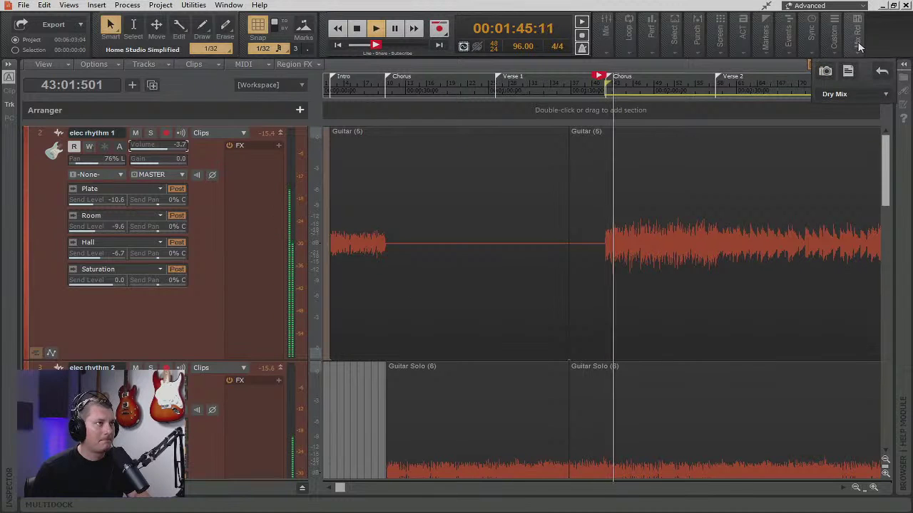
pyautogui.click(886, 94)
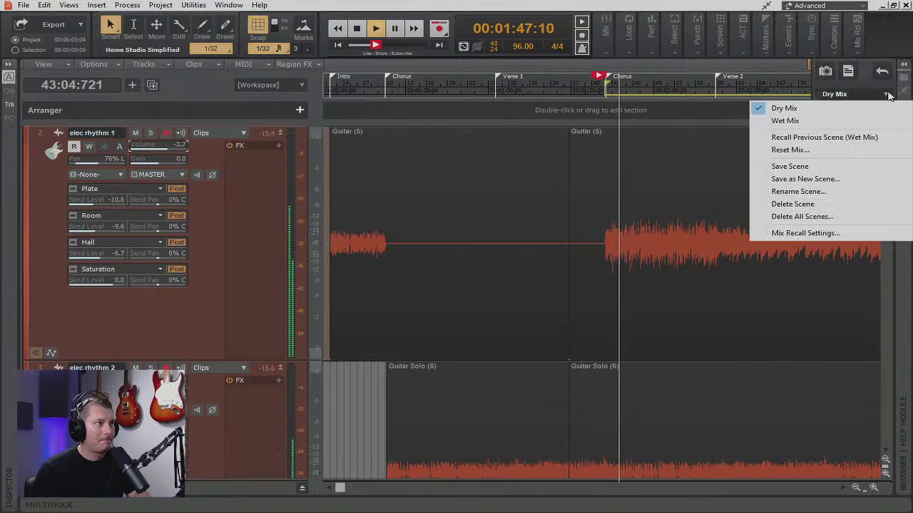
pyautogui.click(815, 122)
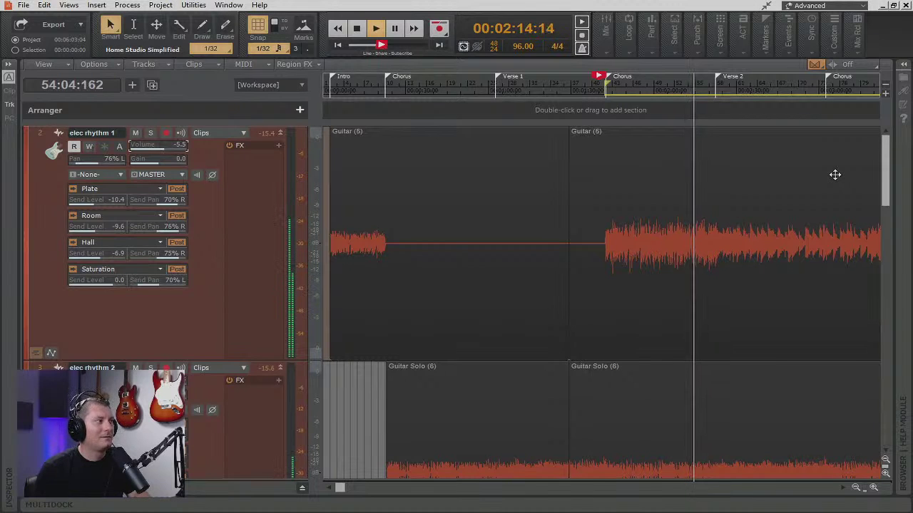
pyautogui.press('space')
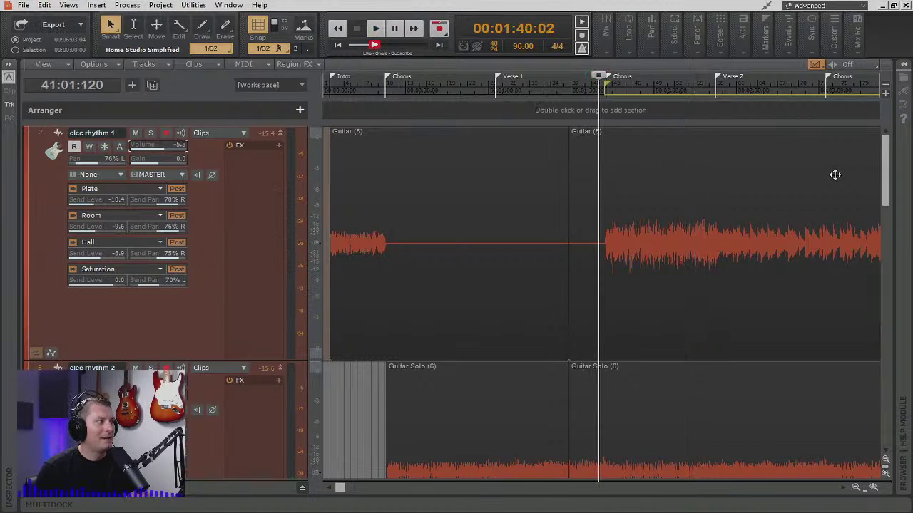
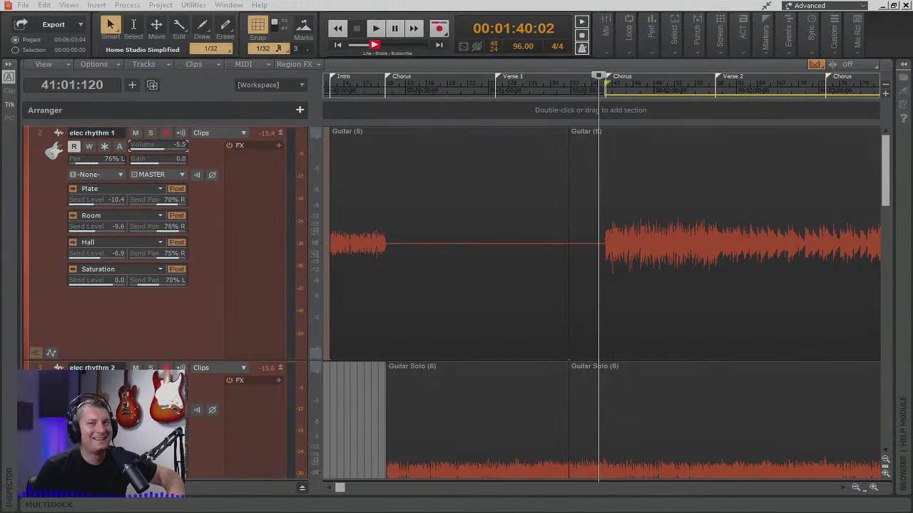
# Step: Switch from the Wet Mix scene back to the Dry Mix scene using Mix Recall
pyautogui.click(701, 164)
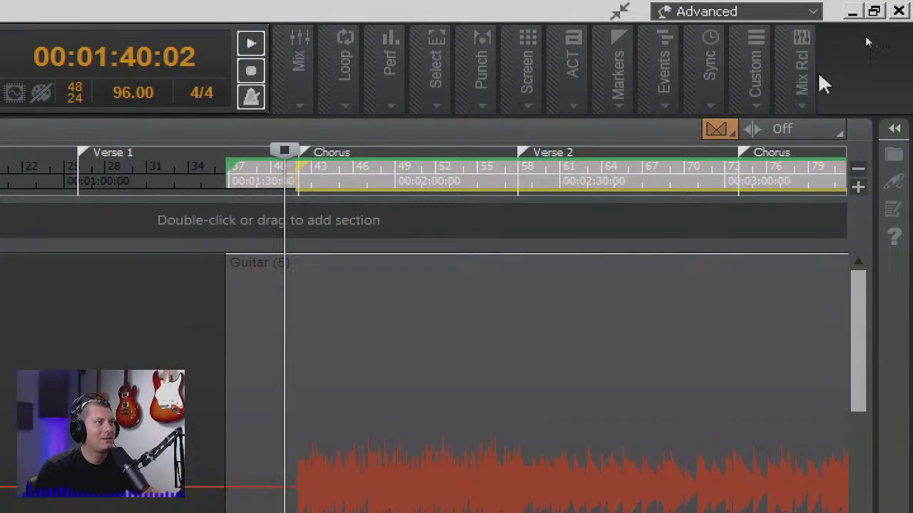
pyautogui.click(815, 64)
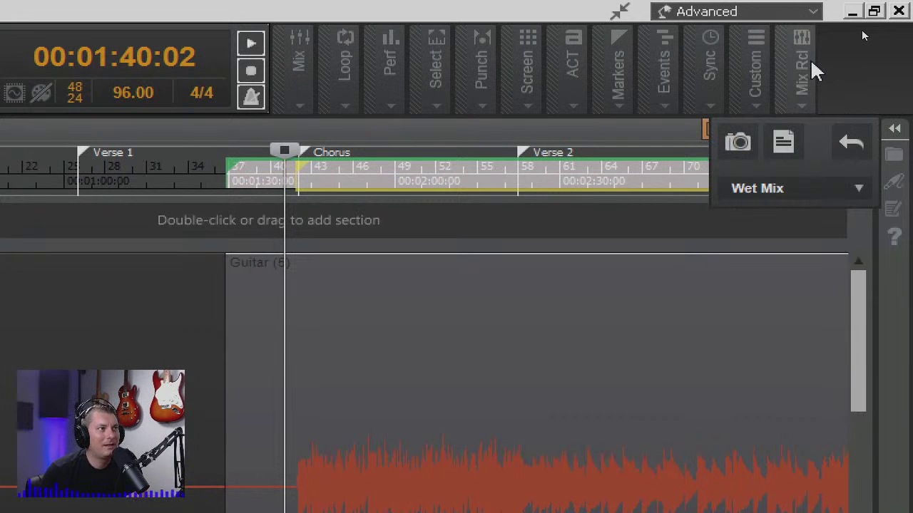
pyautogui.click(865, 82)
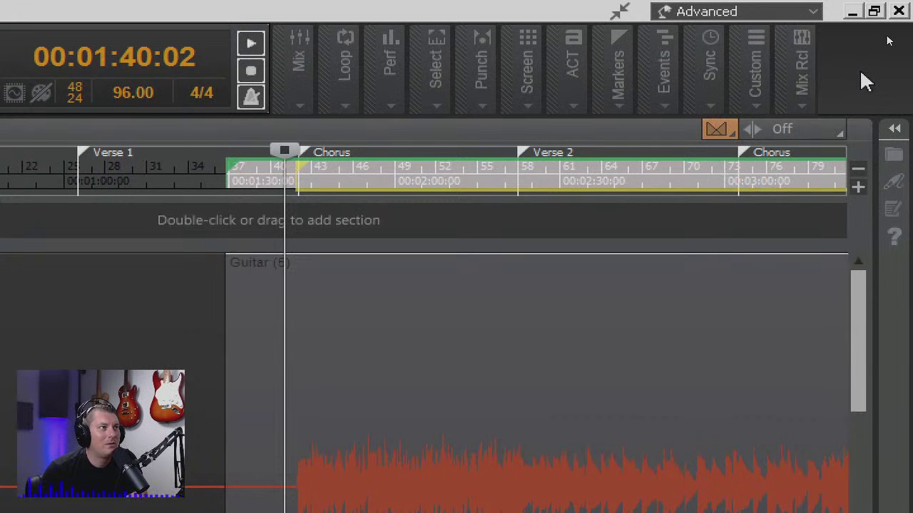
pyautogui.click(802, 72)
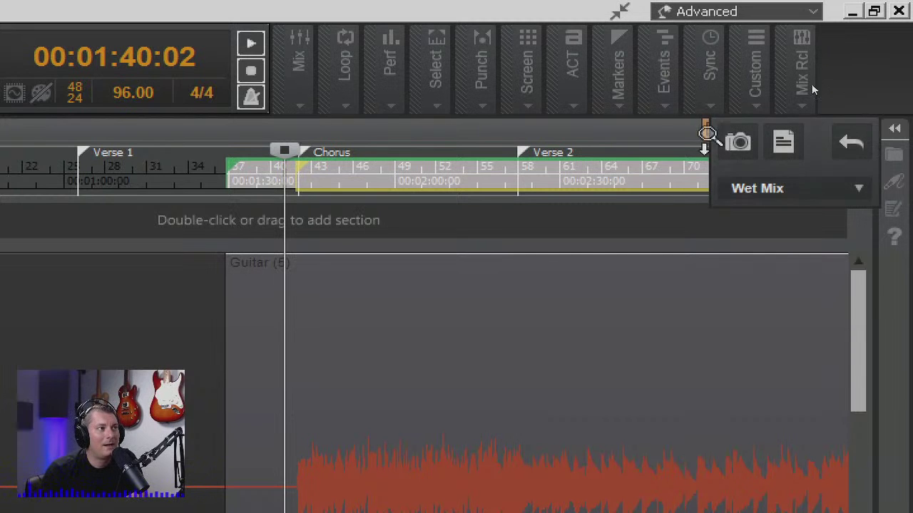
pyautogui.click(813, 191)
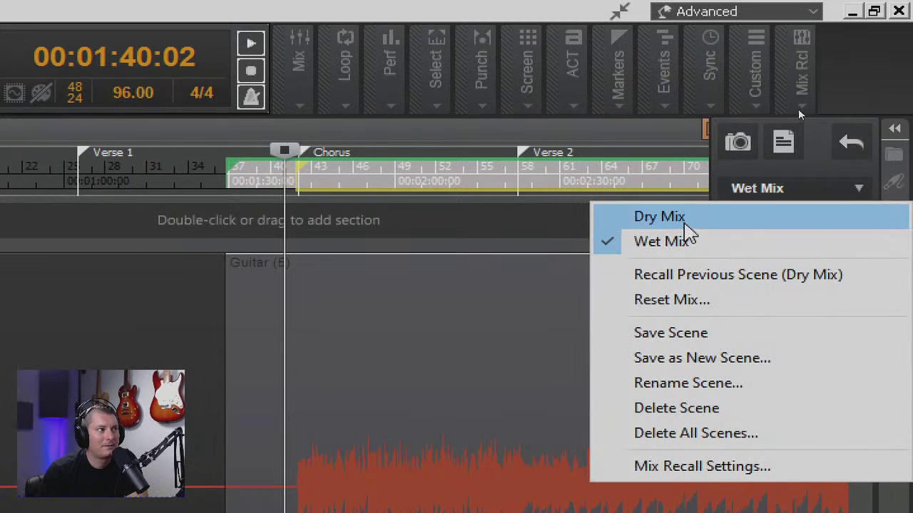
pyautogui.click(684, 217)
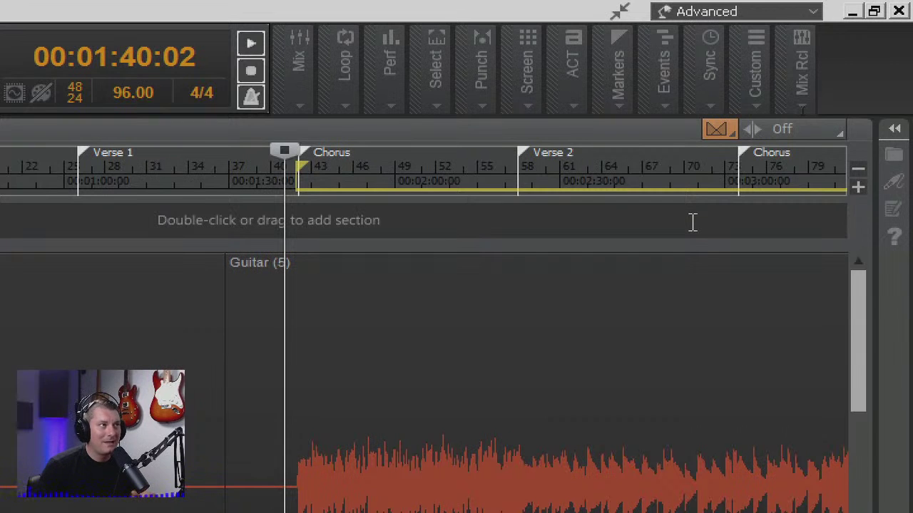
# Step: Look through the Mix Recall scene list and options without choosing one
pyautogui.click(801, 105)
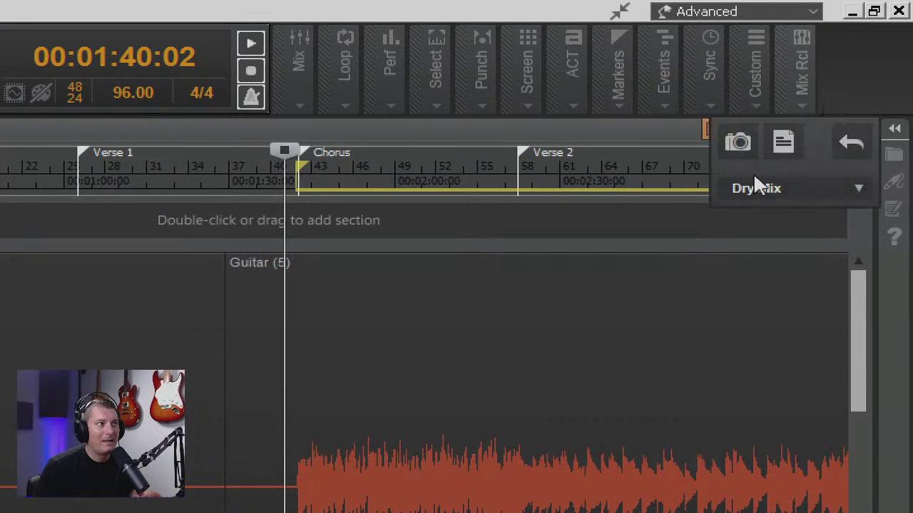
pyautogui.click(772, 190)
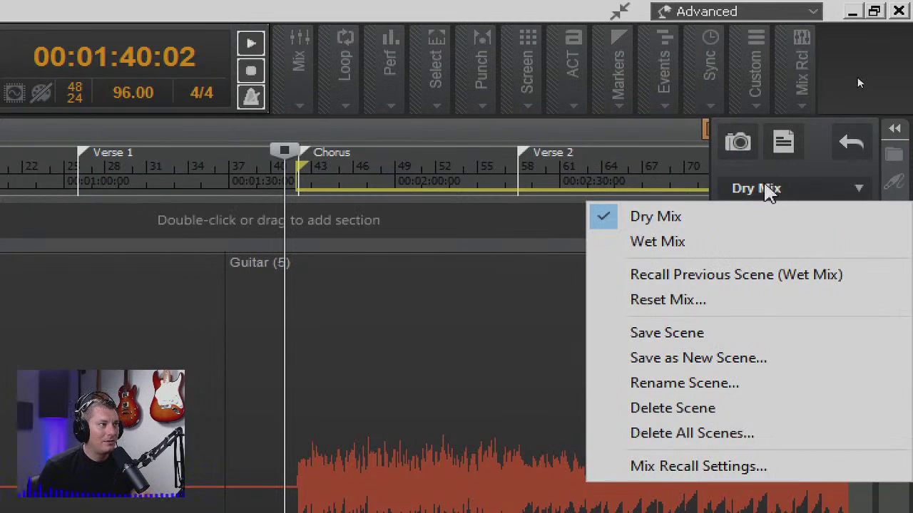
pyautogui.click(884, 71)
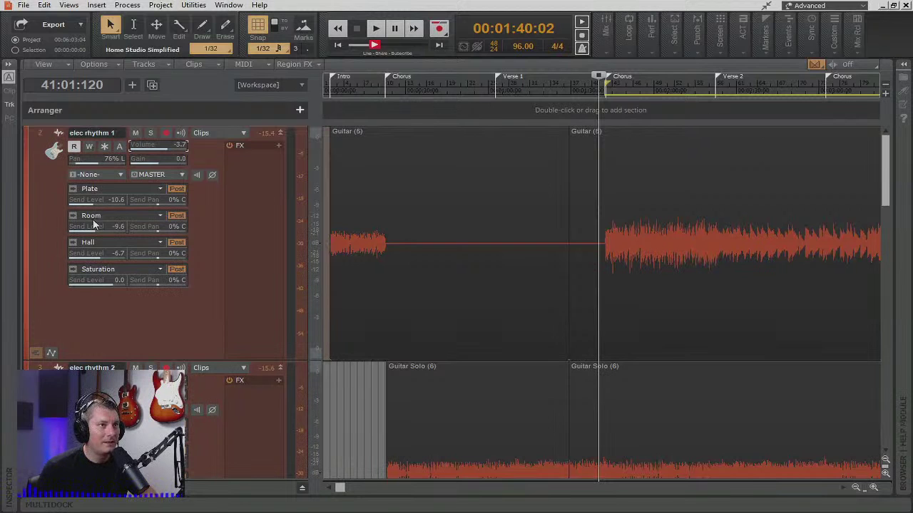
# Step: Recall the Wet Mix scene and show the Mix Recall controls again
pyautogui.click(852, 48)
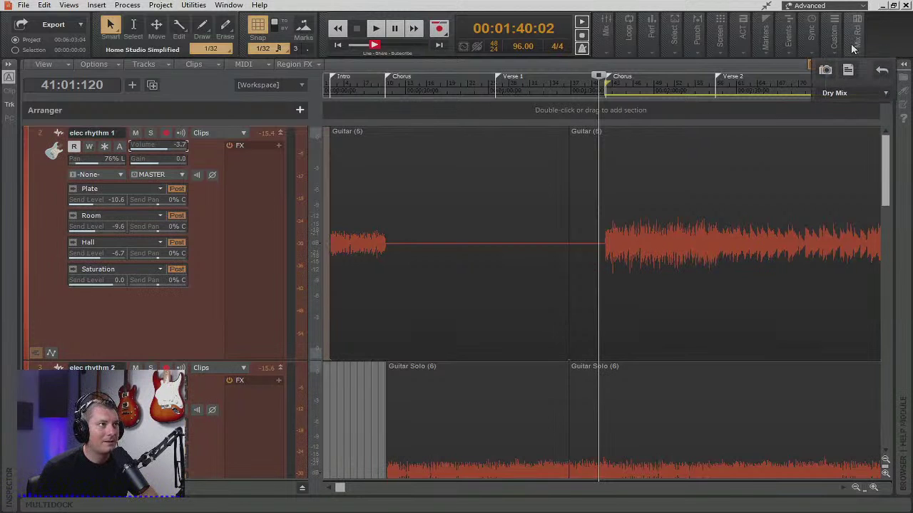
pyautogui.click(862, 94)
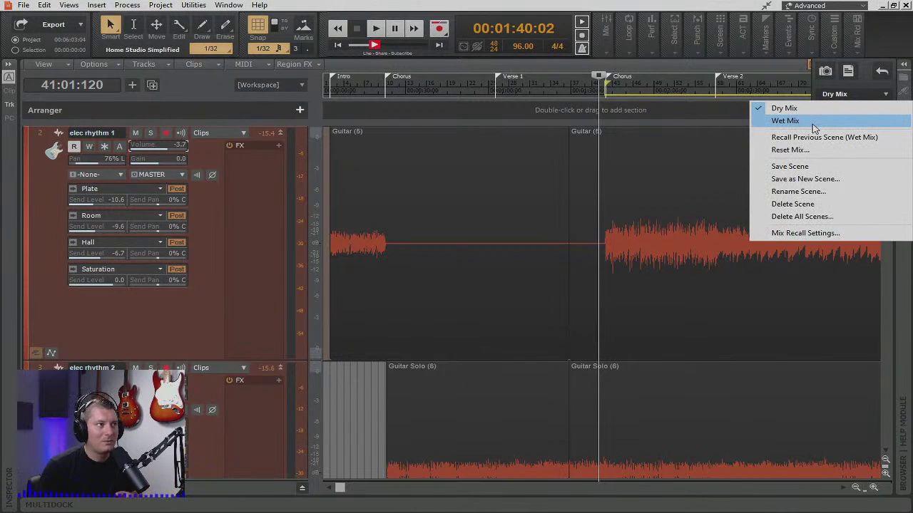
pyautogui.click(785, 120)
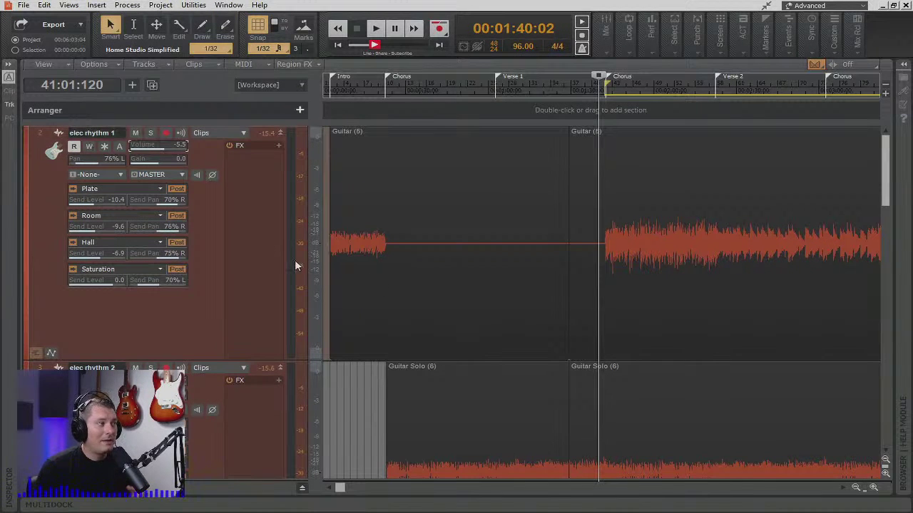
pyautogui.click(857, 46)
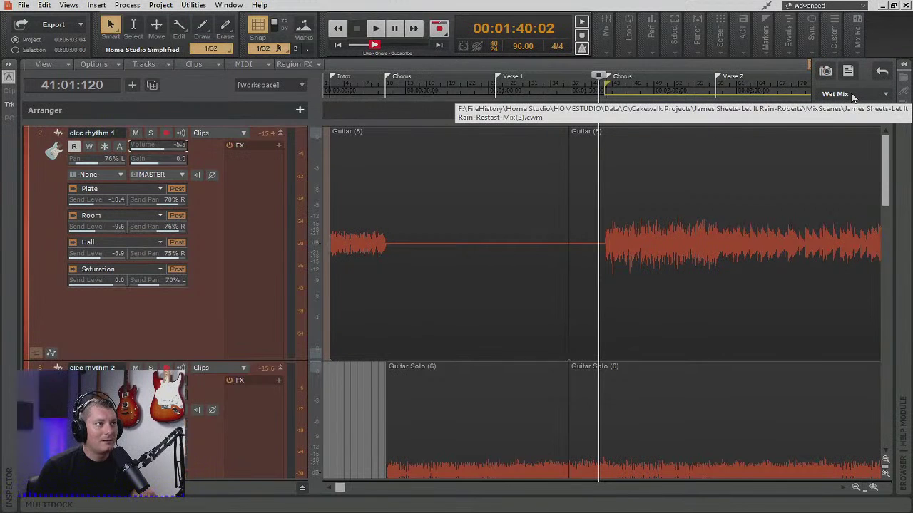